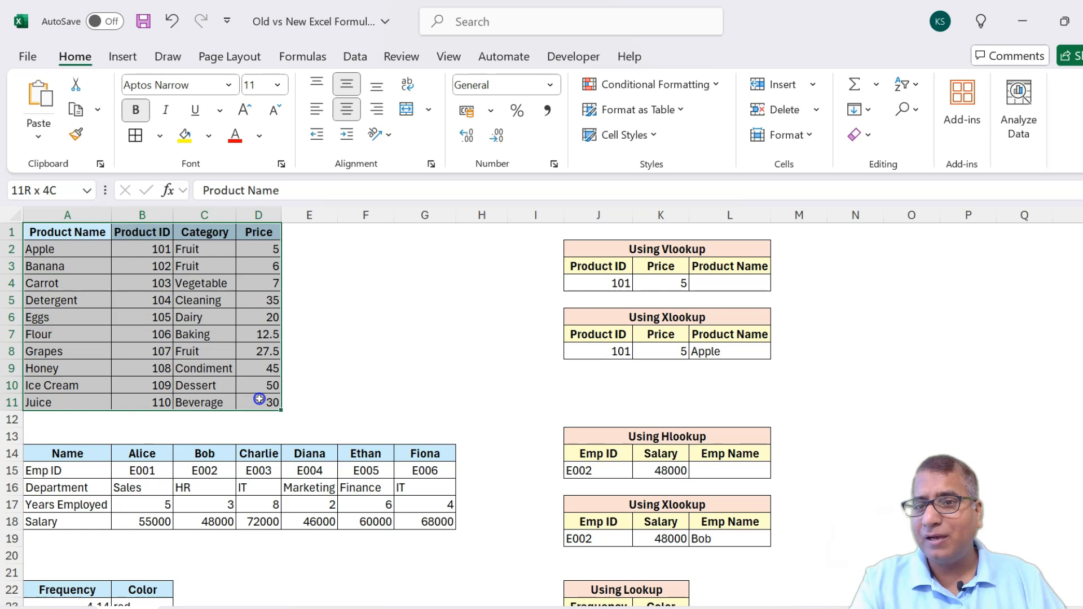
Step: Highlight the product table A1:D11, followed by its Product ID column and its Product Name column
{"action": "left_click", "coordinate": [62, 454]}
{"action": "scroll", "coordinate": [115, 454], "scroll_direction": "down", "scroll_amount": 1}
{"action": "scroll", "coordinate": [116, 454], "scroll_direction": "up", "scroll_amount": 1}
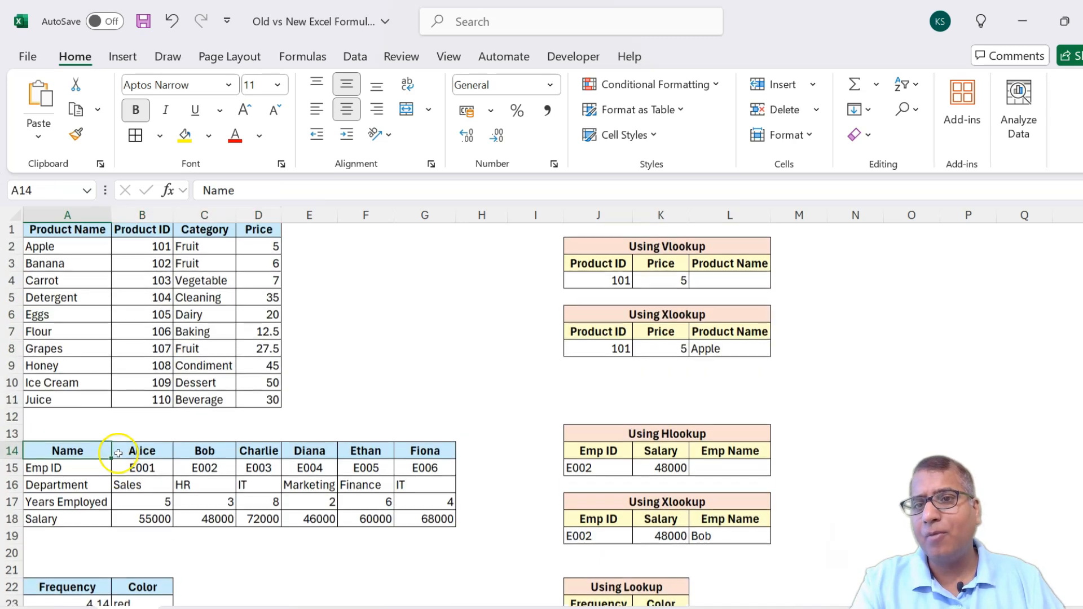
{"action": "left_click_drag", "start_coordinate": [91, 236], "coordinate": [272, 403]}
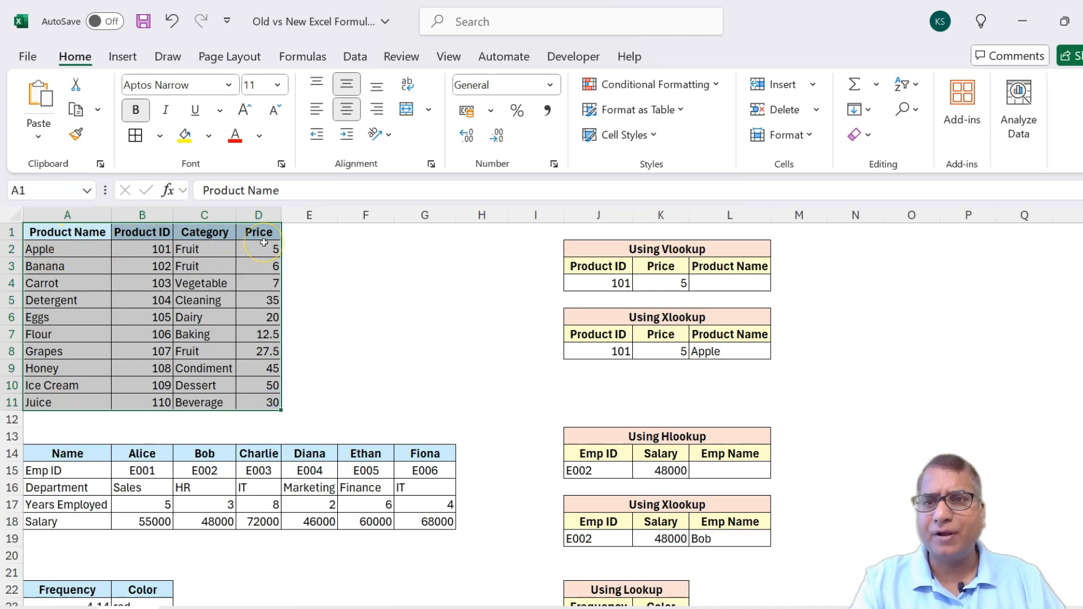
{"action": "left_click_drag", "start_coordinate": [135, 232], "coordinate": [141, 397]}
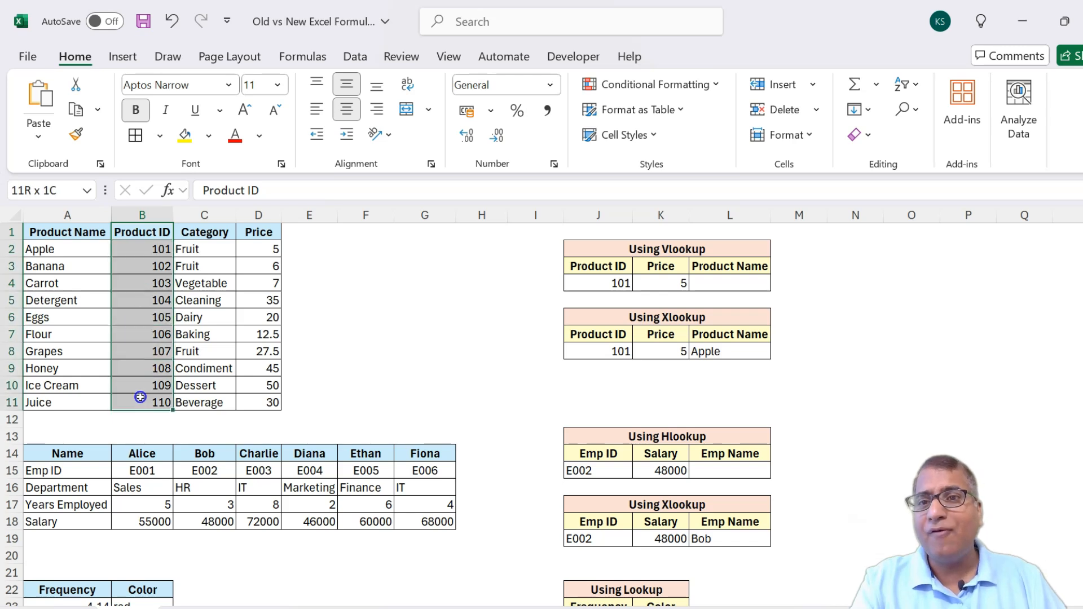
{"action": "left_click_drag", "start_coordinate": [141, 397], "coordinate": [141, 397]}
{"action": "left_click_drag", "start_coordinate": [70, 232], "coordinate": [70, 404]}
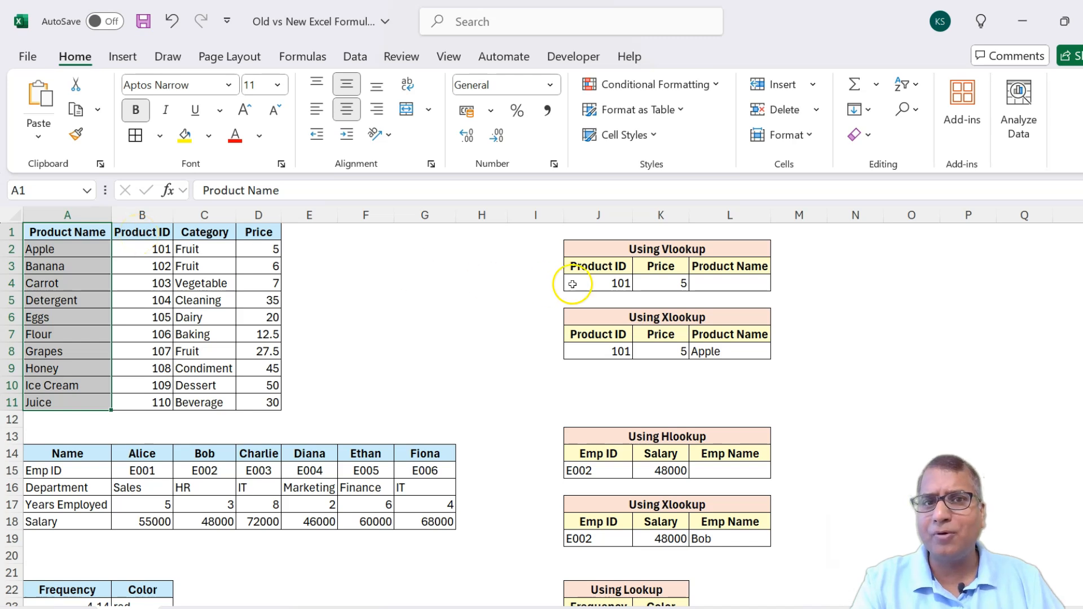
Step: Examine the lookup value, table array and column index of the VLOOKUP price formula in K4, plus the adjacent Product Name cell
{"action": "left_click", "coordinate": [597, 280]}
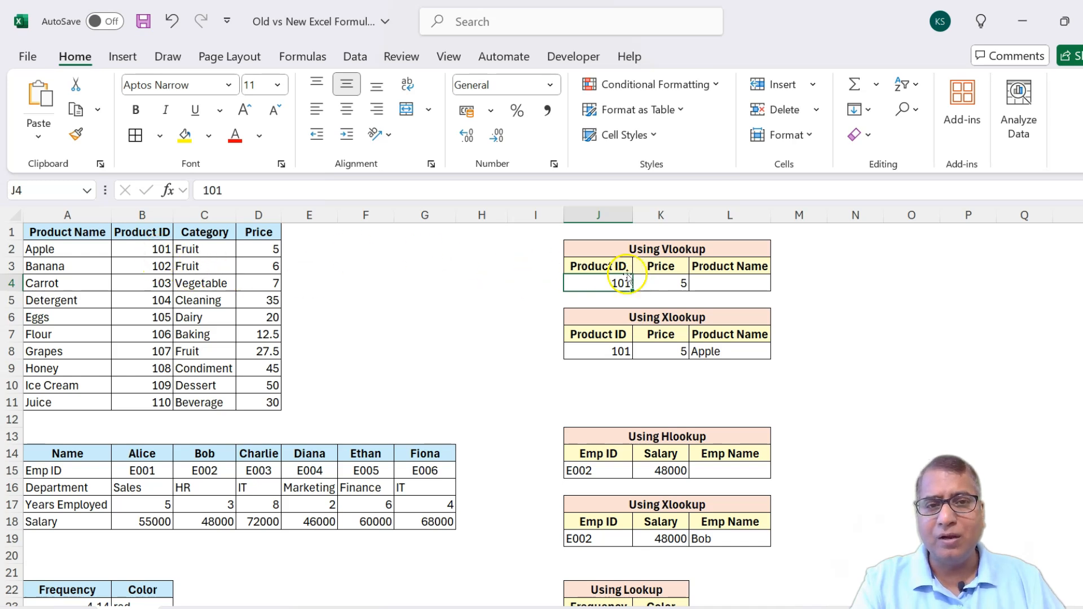
{"action": "left_click", "coordinate": [665, 278]}
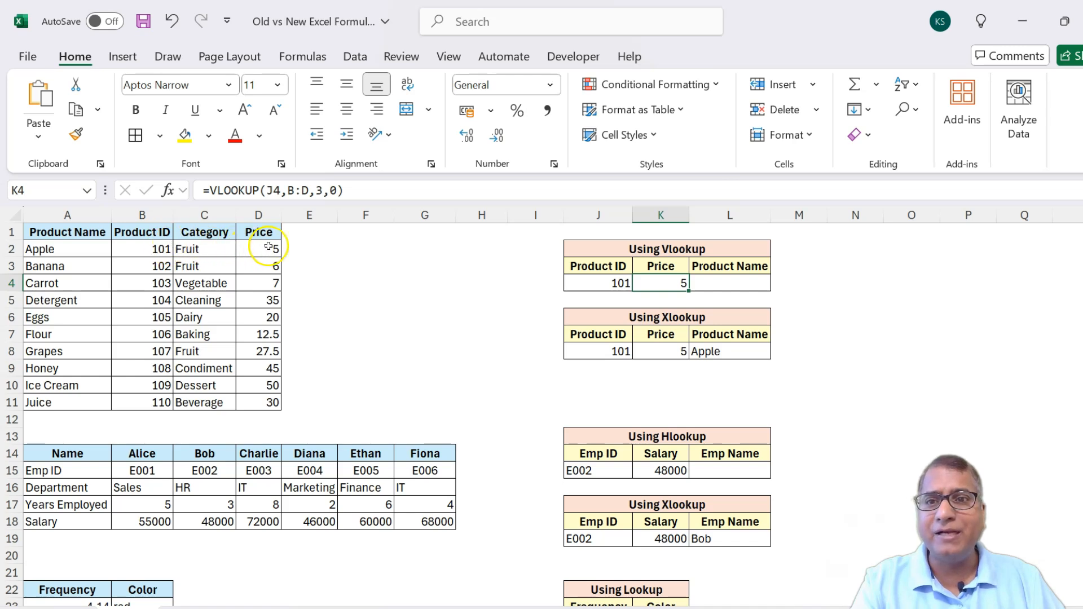
{"action": "left_click", "coordinate": [228, 190]}
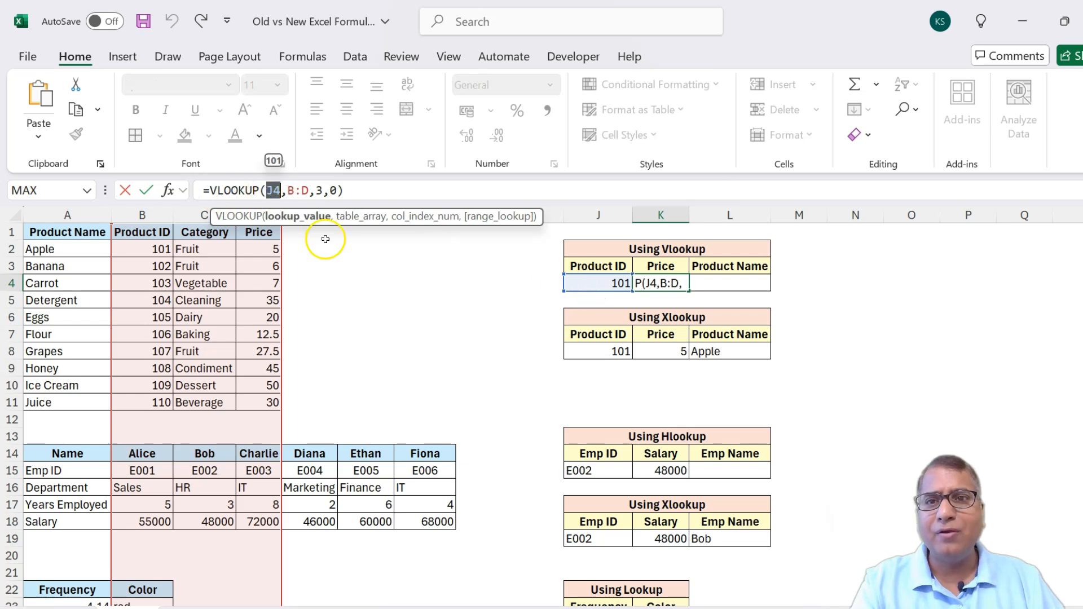
{"action": "left_click_drag", "start_coordinate": [288, 189], "coordinate": [323, 190]}
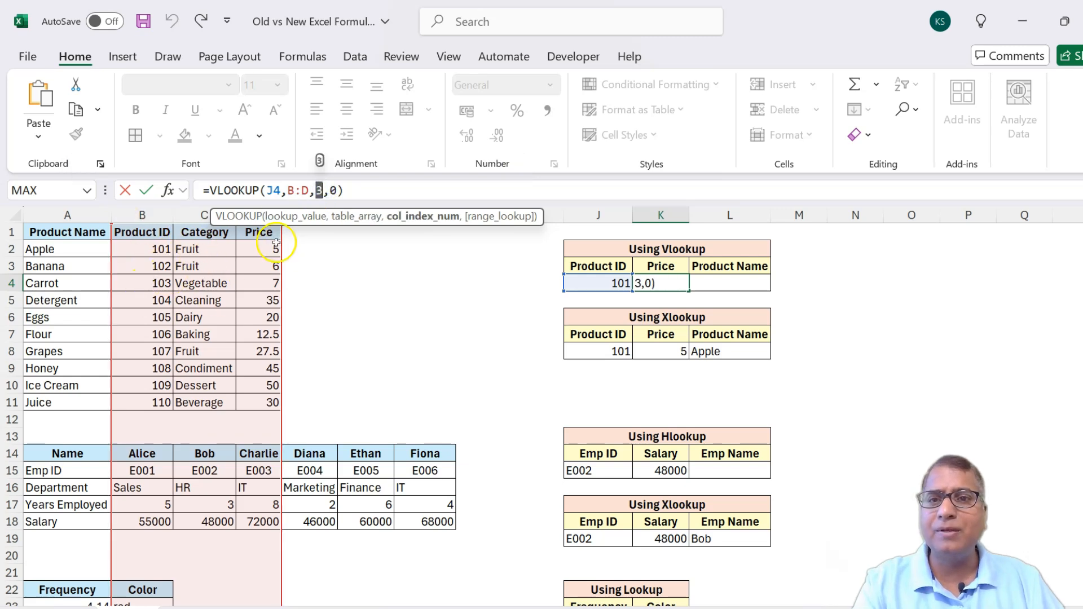
{"action": "key", "text": "ctrl+Return"}
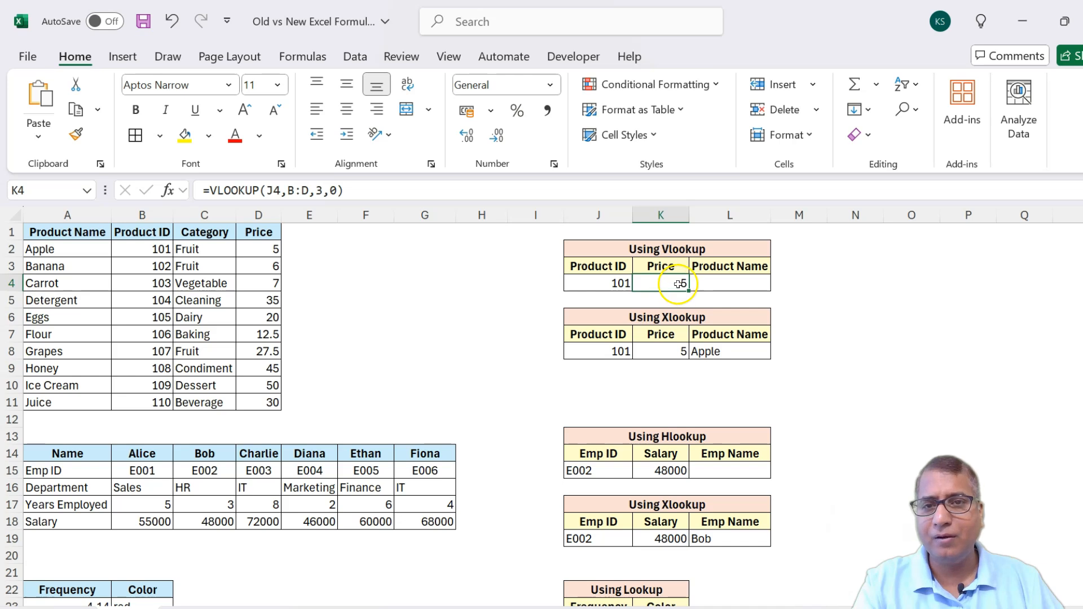
{"action": "left_click", "coordinate": [732, 276]}
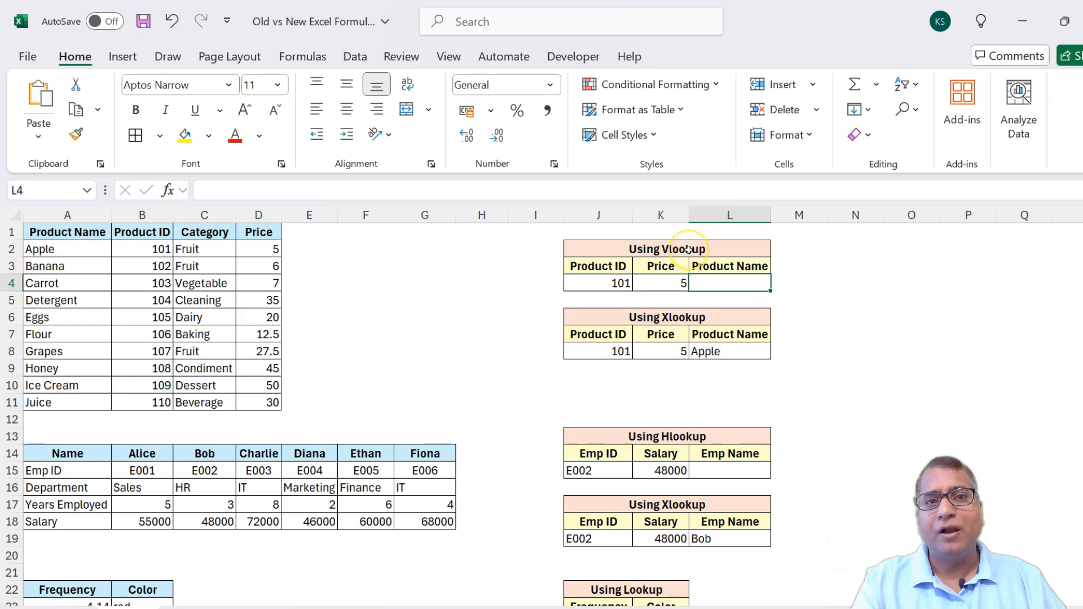
Step: Examine each argument of the XLOOKUP price formula in K8, from the lookup value J8 through the match mode
{"action": "left_click", "coordinate": [653, 313]}
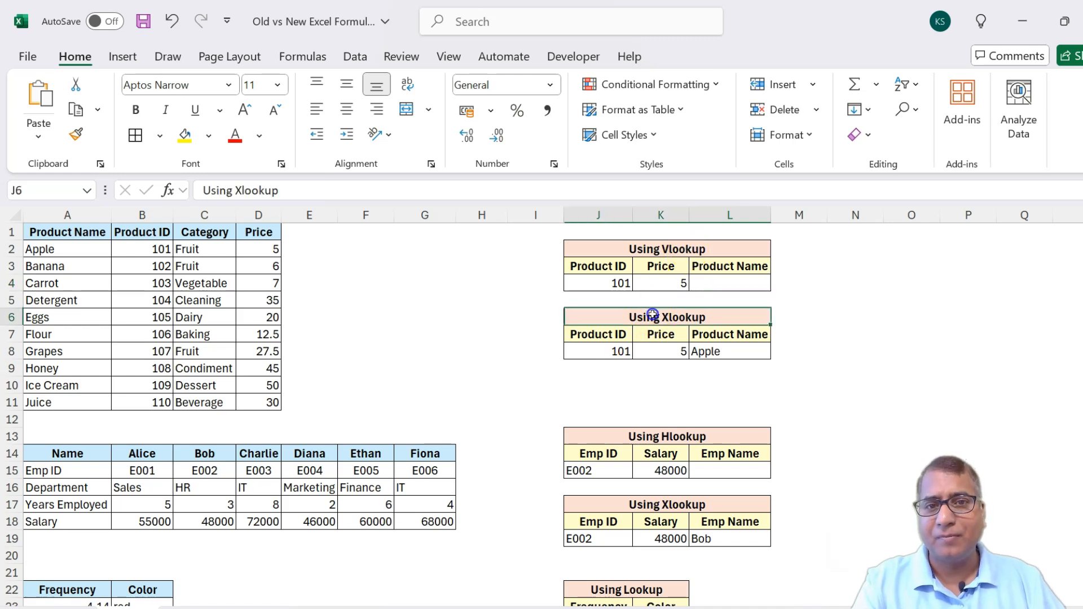
{"action": "left_click", "coordinate": [585, 347]}
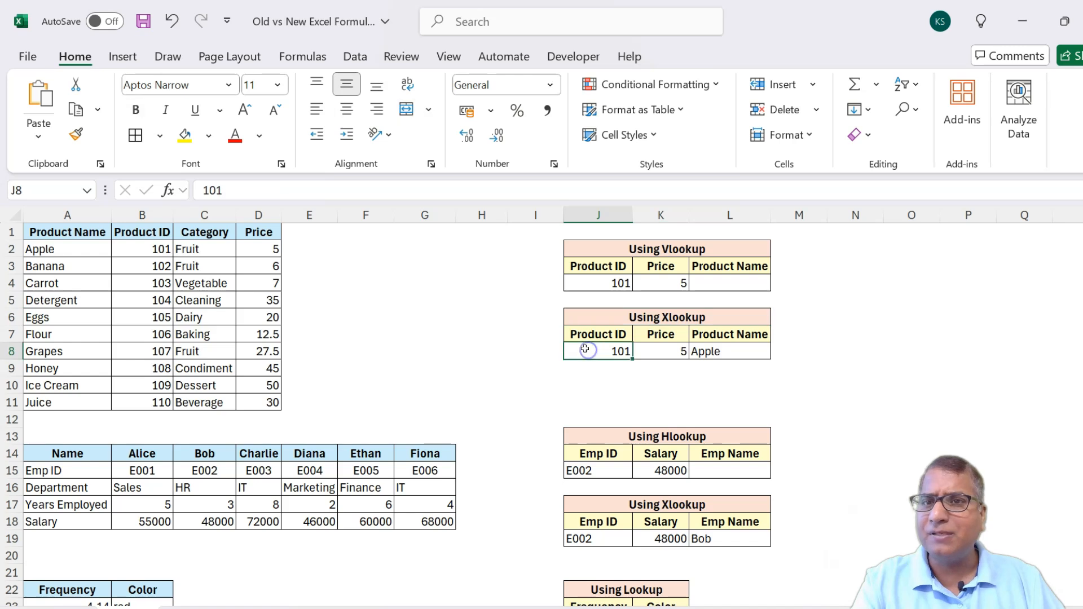
{"action": "left_click", "coordinate": [651, 350]}
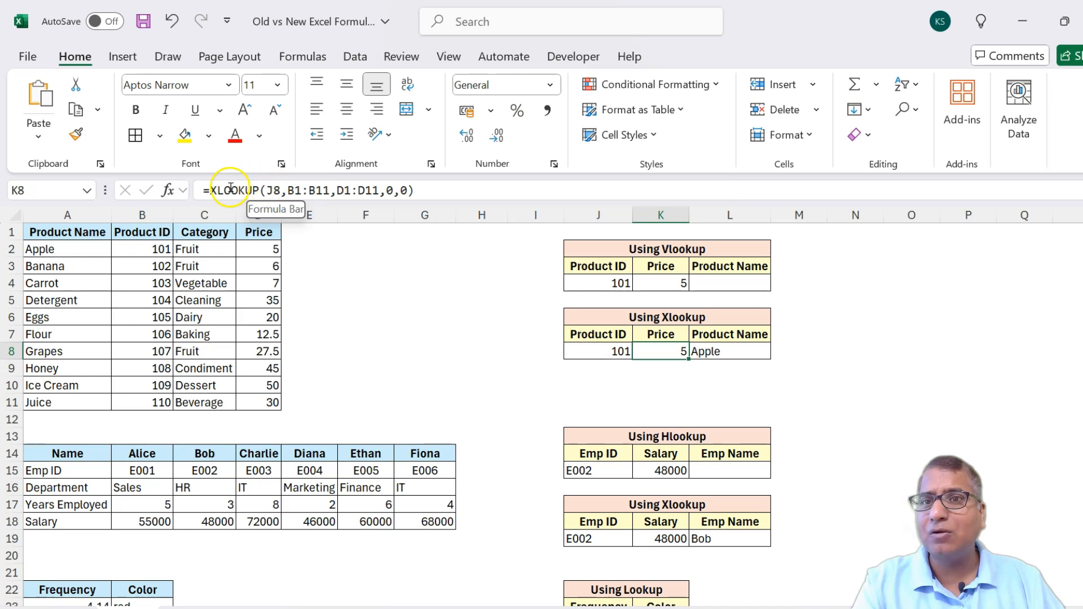
{"action": "double_click", "coordinate": [274, 190]}
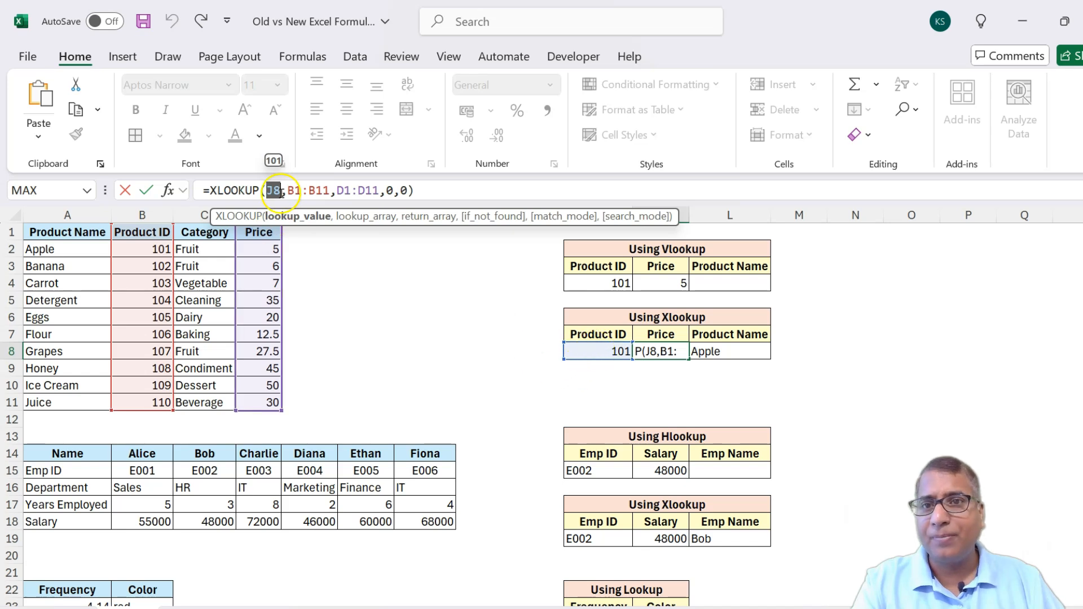
{"action": "left_click_drag", "start_coordinate": [287, 189], "coordinate": [334, 190]}
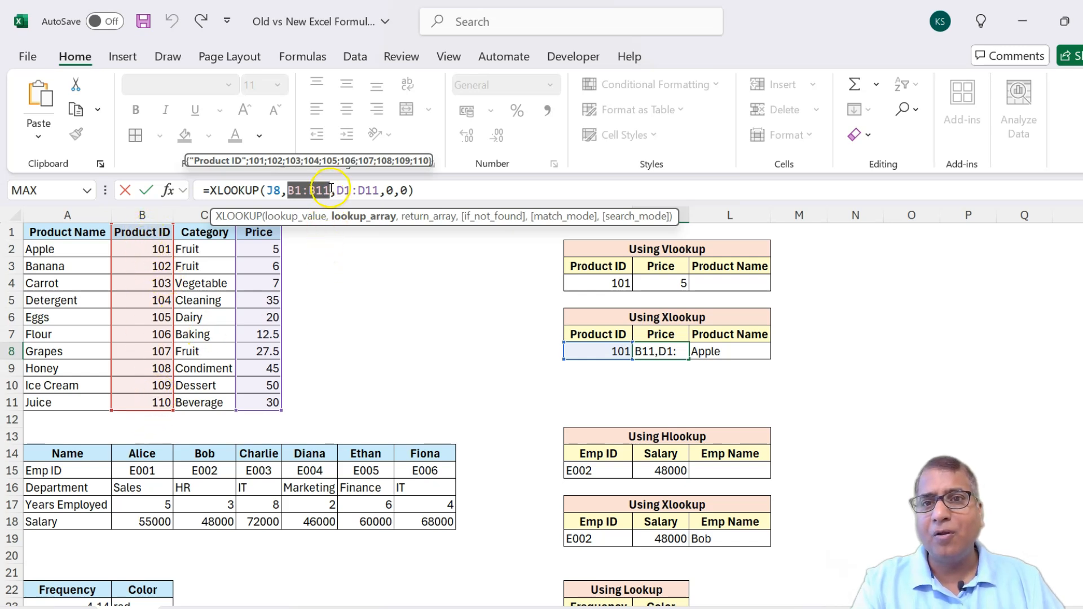
{"action": "left_click_drag", "start_coordinate": [337, 190], "coordinate": [379, 190]}
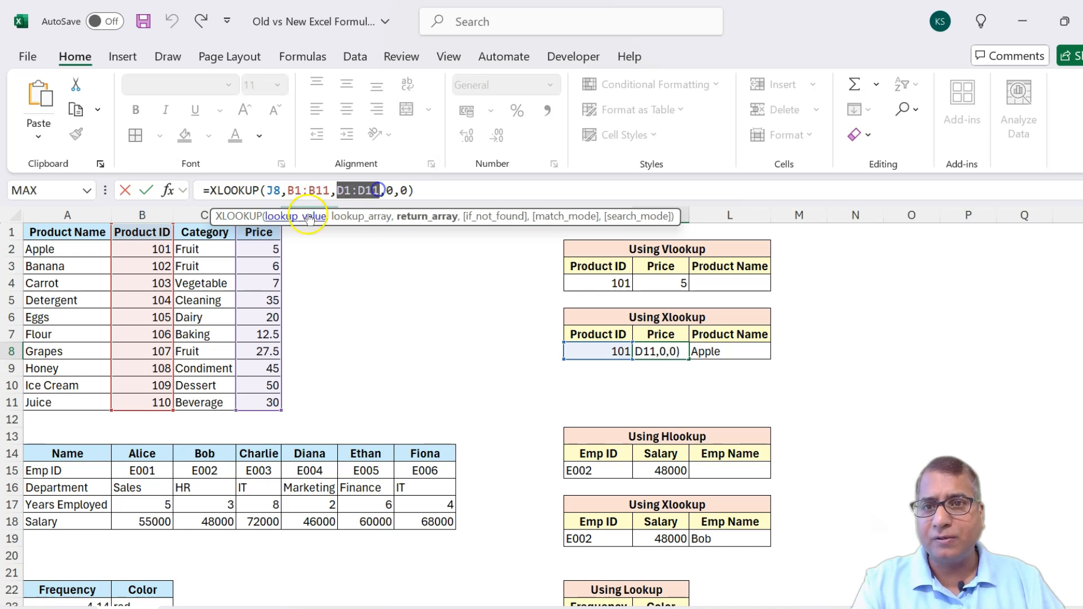
{"action": "left_click", "coordinate": [391, 190]}
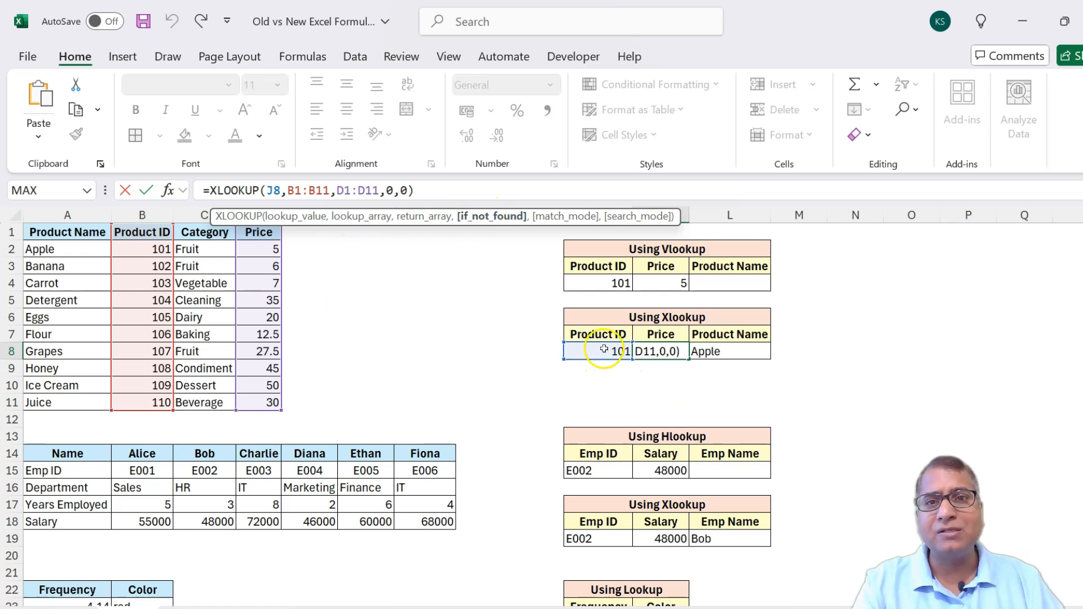
{"action": "left_click", "coordinate": [402, 190]}
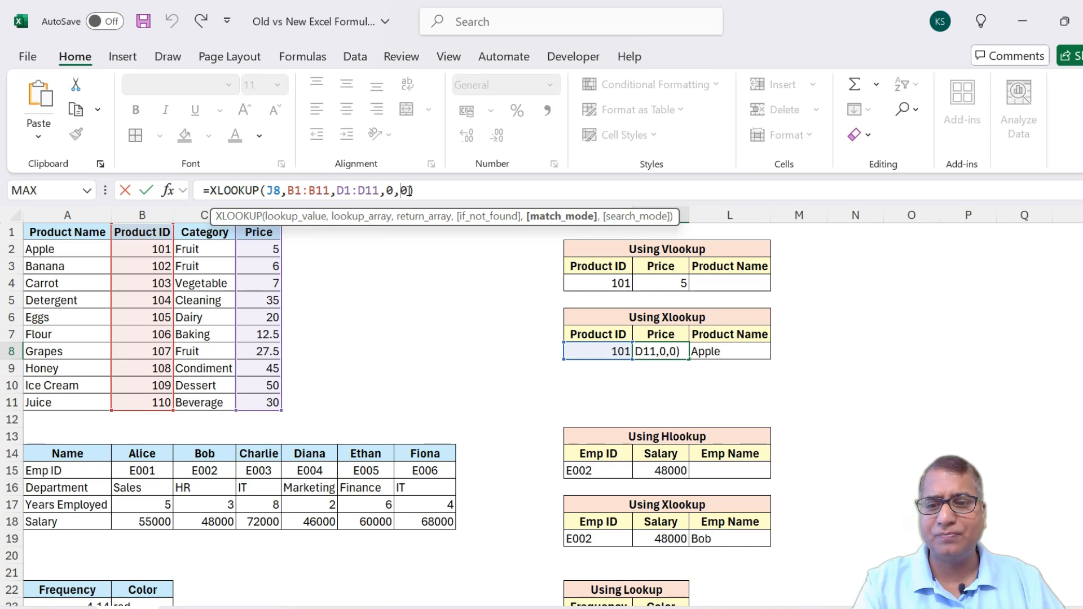
{"action": "key", "text": "Escape"}
{"action": "left_click", "coordinate": [589, 347]}
{"action": "left_click", "coordinate": [652, 353]}
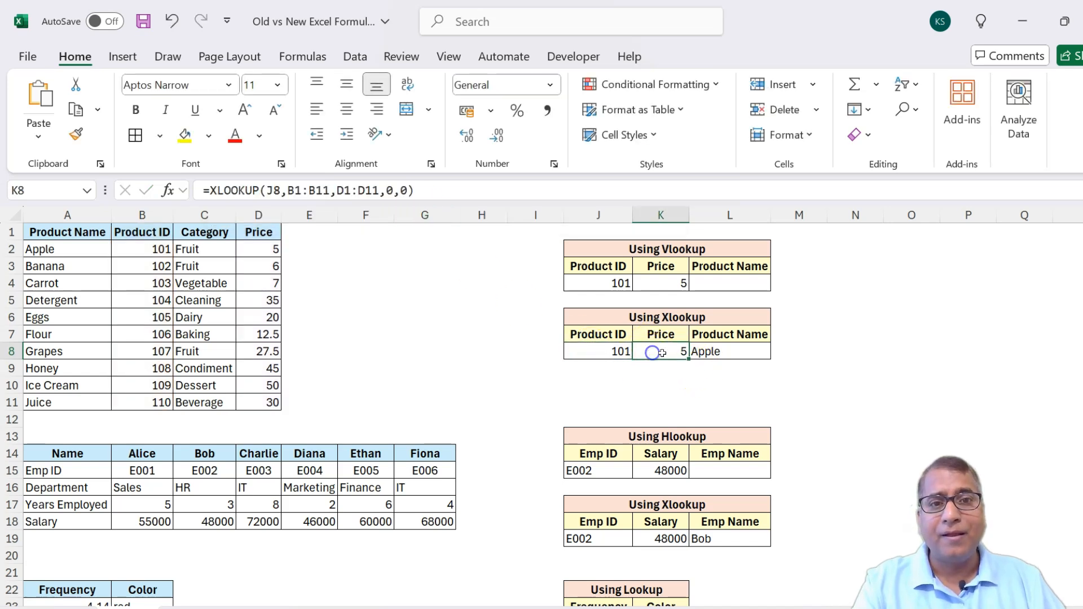
Step: Examine the lookup array, return array and if-not-found arguments of the XLOOKUP product name formula in L8
{"action": "left_click", "coordinate": [730, 351]}
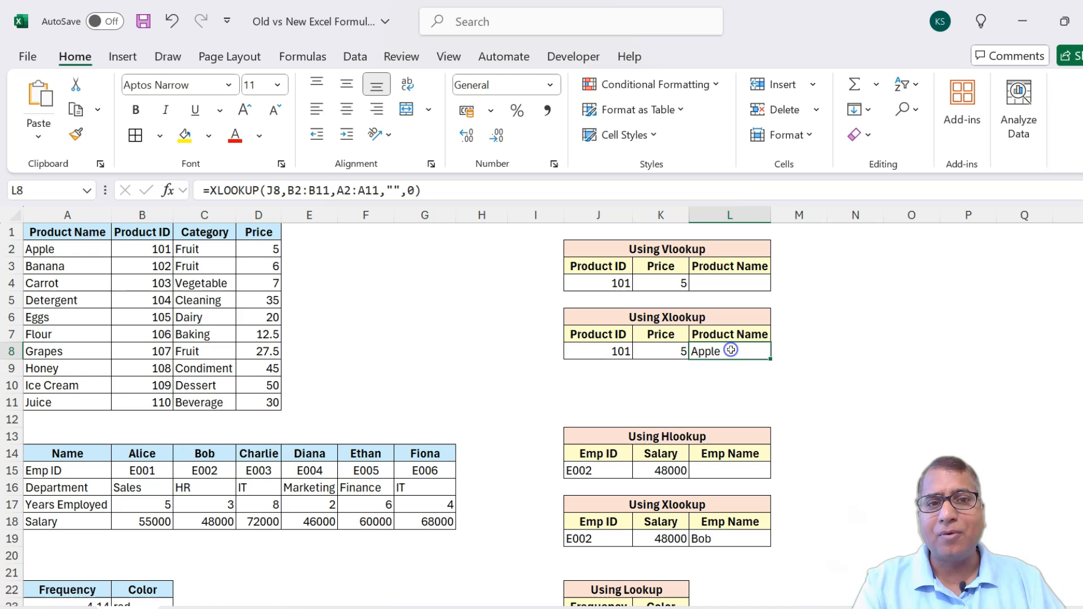
{"action": "left_click", "coordinate": [272, 190]}
{"action": "left_click", "coordinate": [360, 217]}
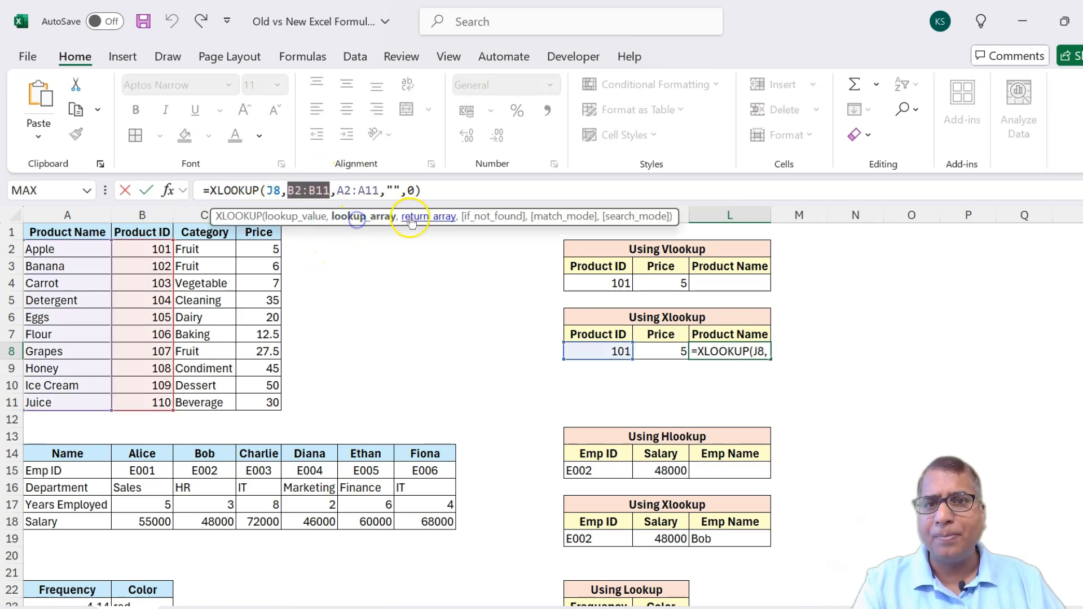
{"action": "left_click", "coordinate": [411, 220]}
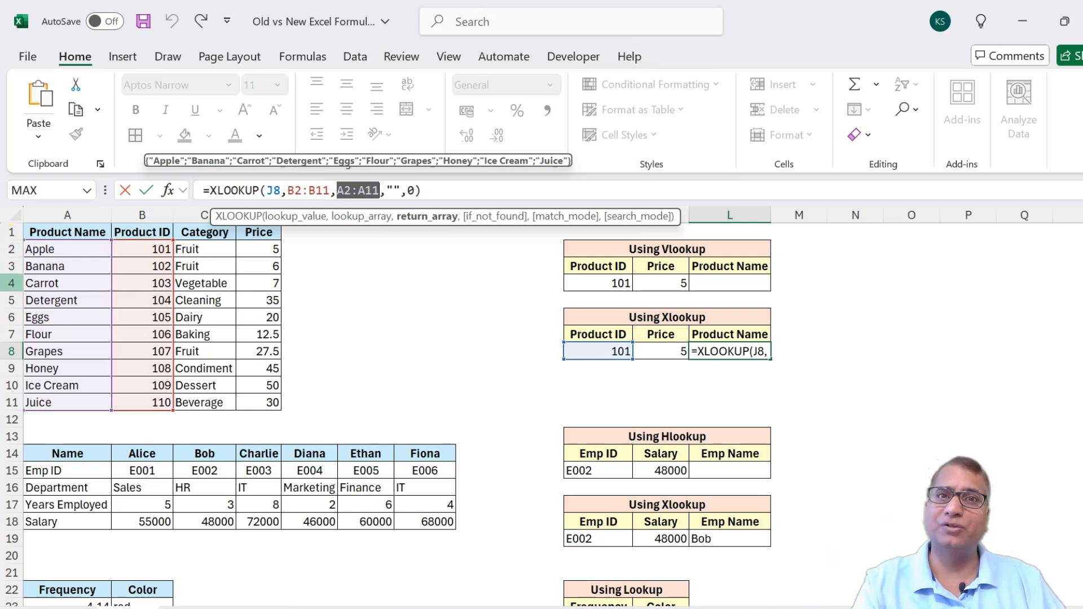
{"action": "double_click", "coordinate": [396, 190]}
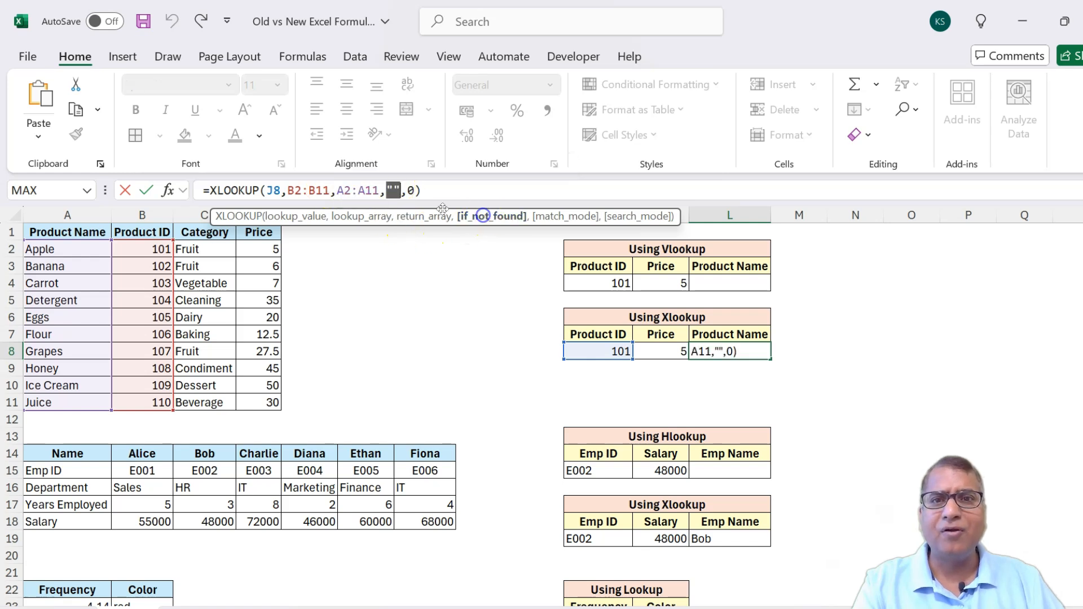
Step: Review the match mode options of the XLOOKUP formula in L8 and re-enter 0 for an exact match
{"action": "left_click", "coordinate": [404, 190]}
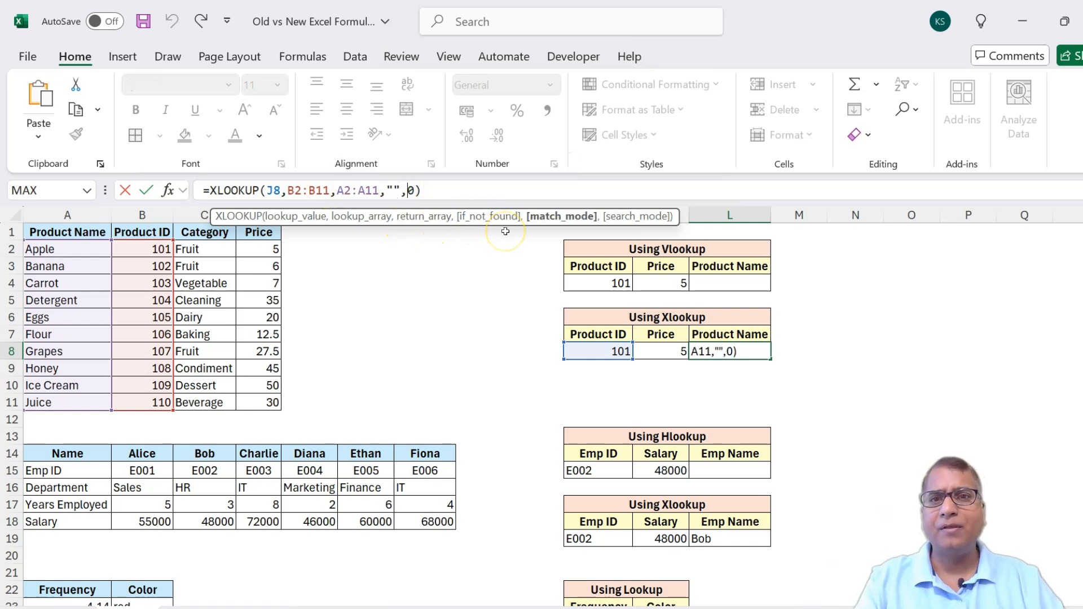
{"action": "key", "text": "Delete"}
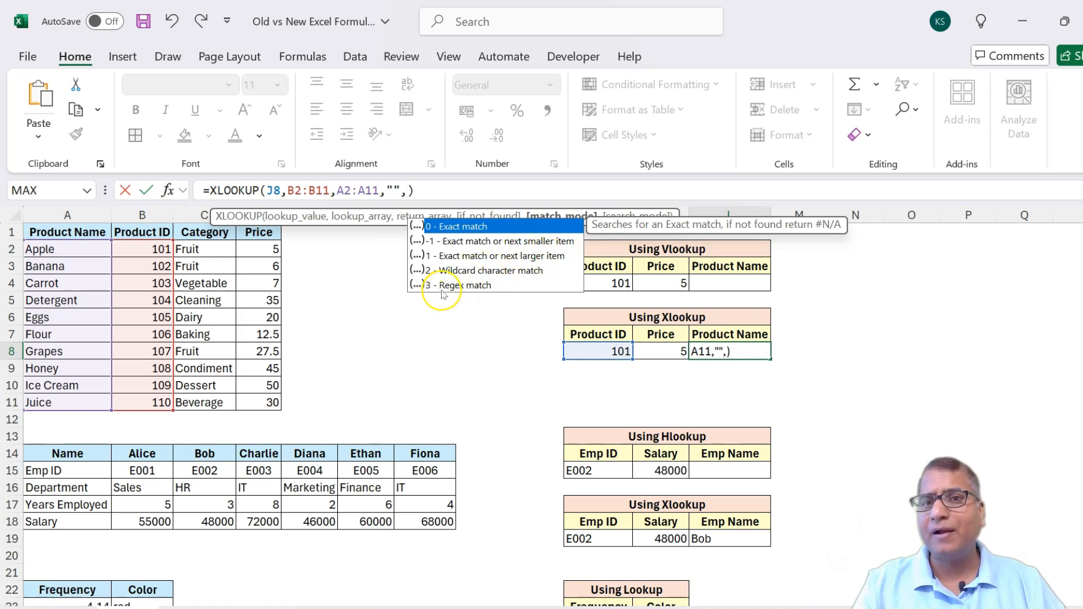
{"action": "type", "text": "0"}
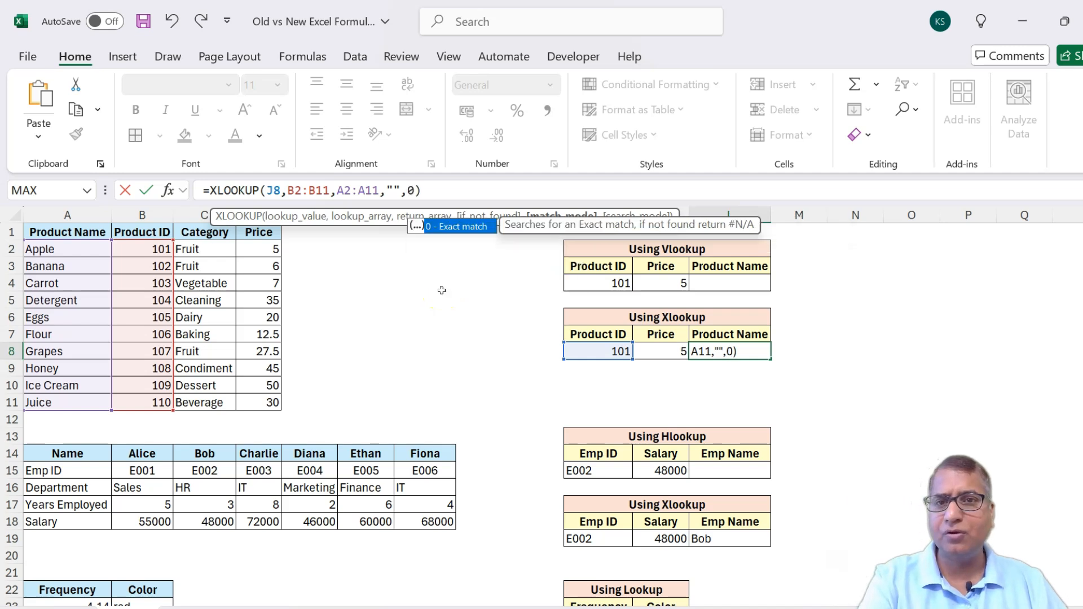
{"action": "key", "text": "Return"}
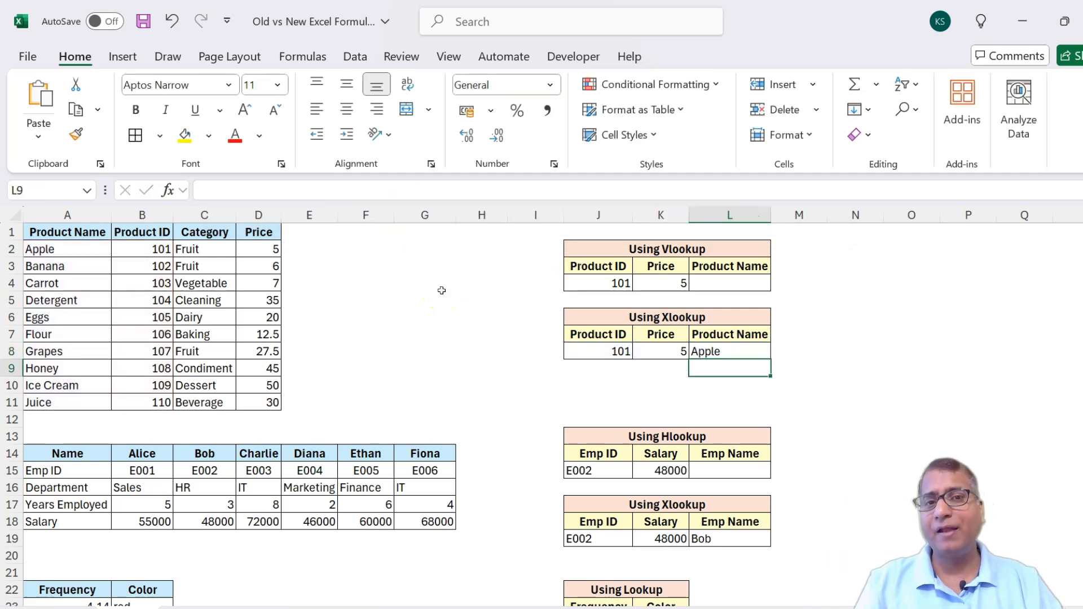
{"action": "key", "text": "Up"}
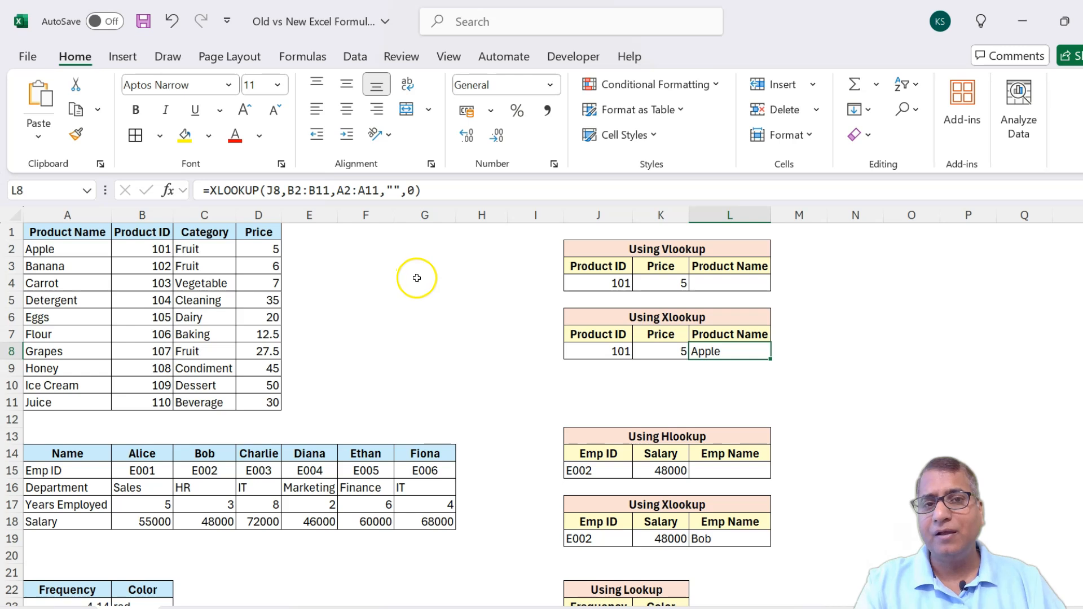
Step: Highlight the horizontal employee table A14:G18 used for HLOOKUP, followed by its Emp ID row and its Name row
{"action": "left_click", "coordinate": [699, 438]}
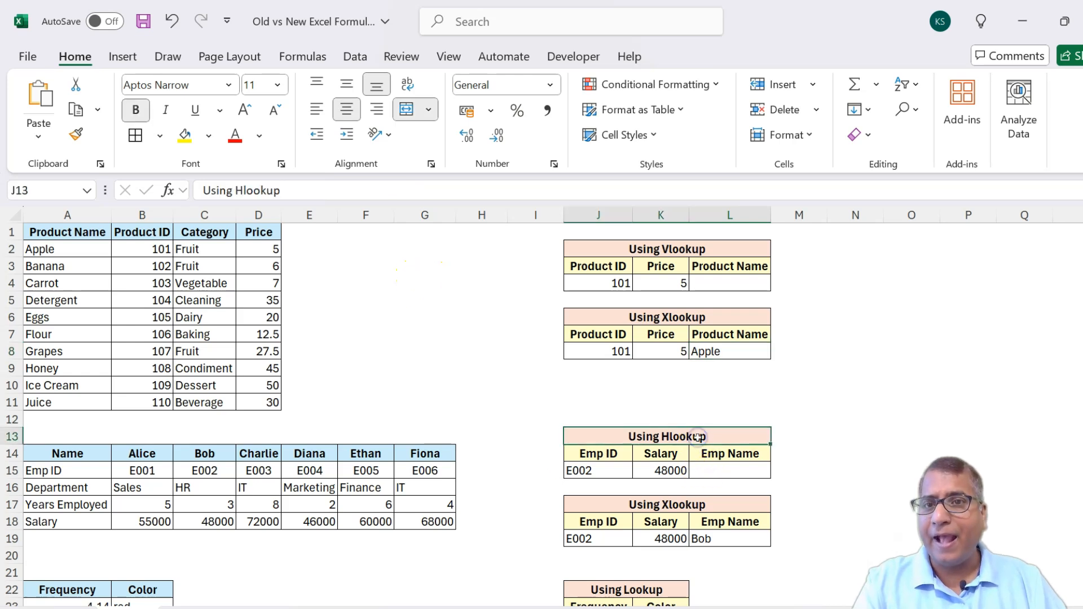
{"action": "scroll", "coordinate": [698, 438], "scroll_direction": "down", "scroll_amount": 1}
{"action": "left_click_drag", "start_coordinate": [67, 402], "coordinate": [438, 470]}
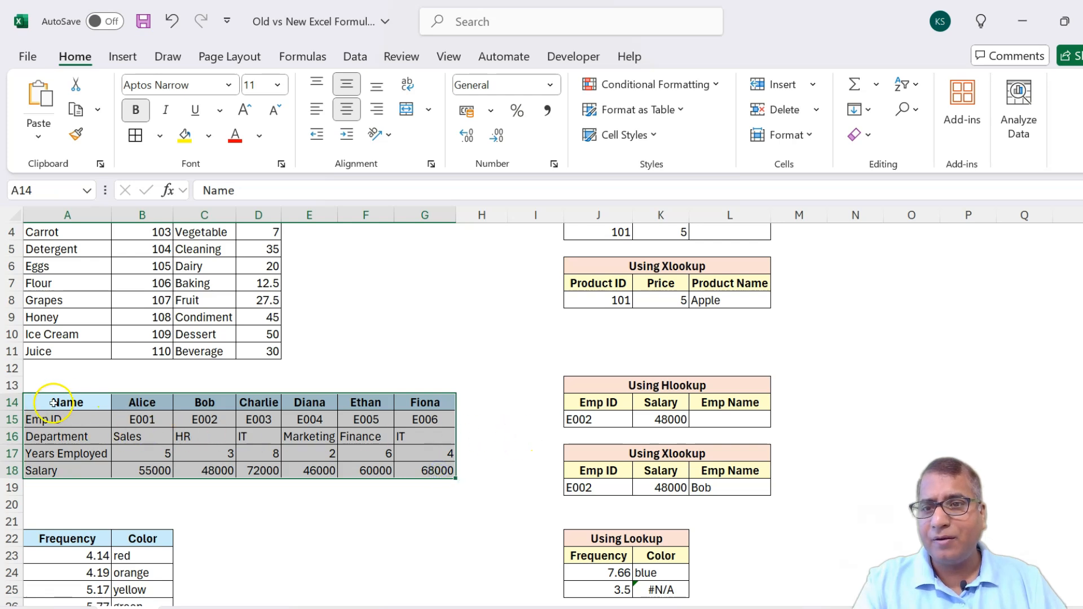
{"action": "left_click_drag", "start_coordinate": [62, 419], "coordinate": [419, 419]}
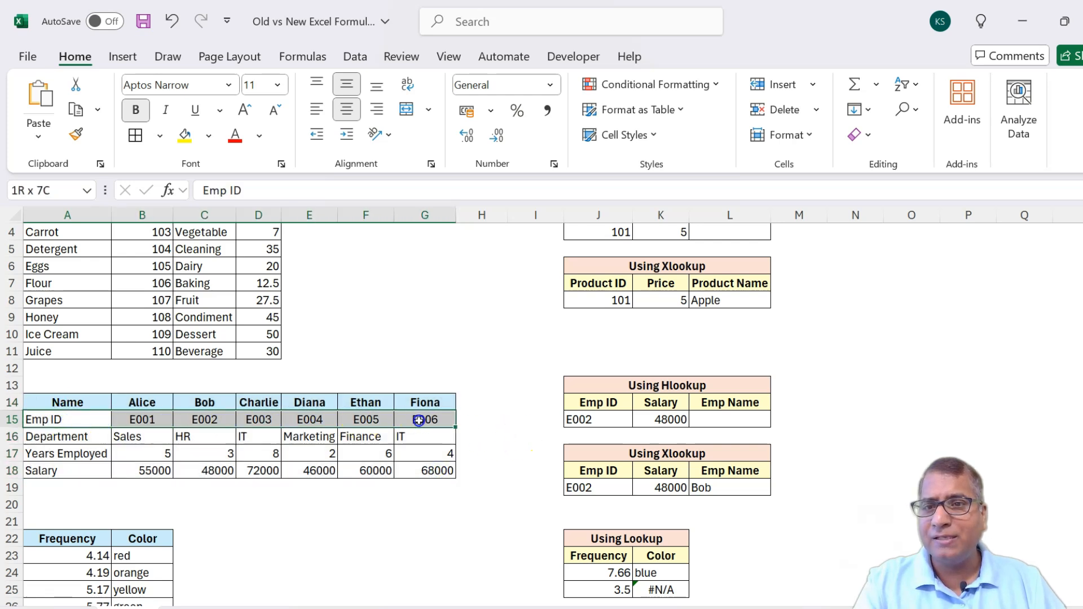
{"action": "left_click_drag", "start_coordinate": [70, 402], "coordinate": [420, 402]}
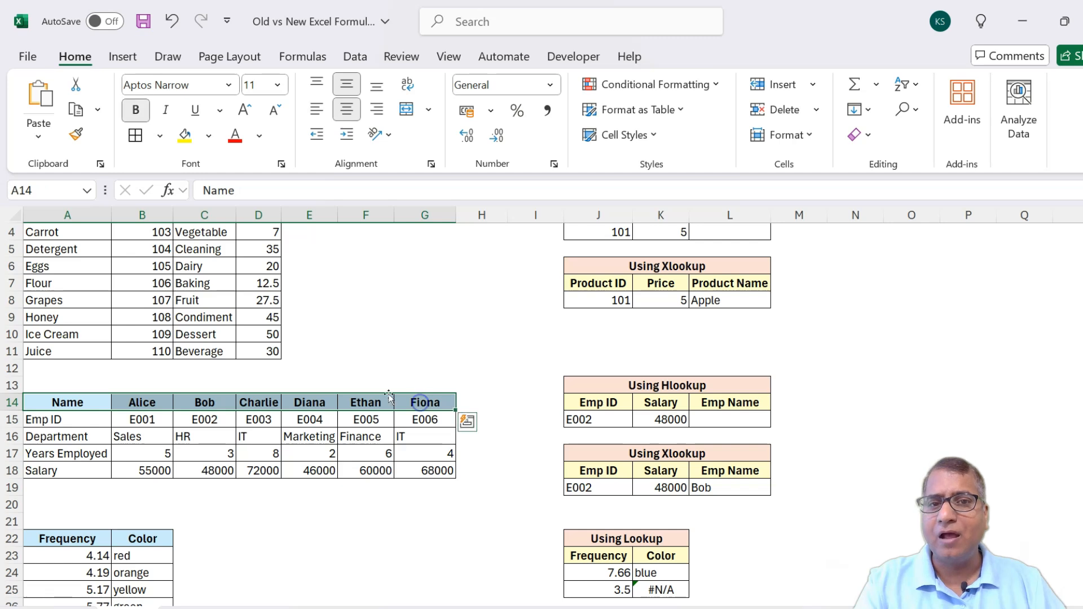
Step: Examine the HLOOKUP salary formula in K15, including its row index number and range lookup arguments, and the empty Emp Name cell L15
{"action": "left_click", "coordinate": [578, 419]}
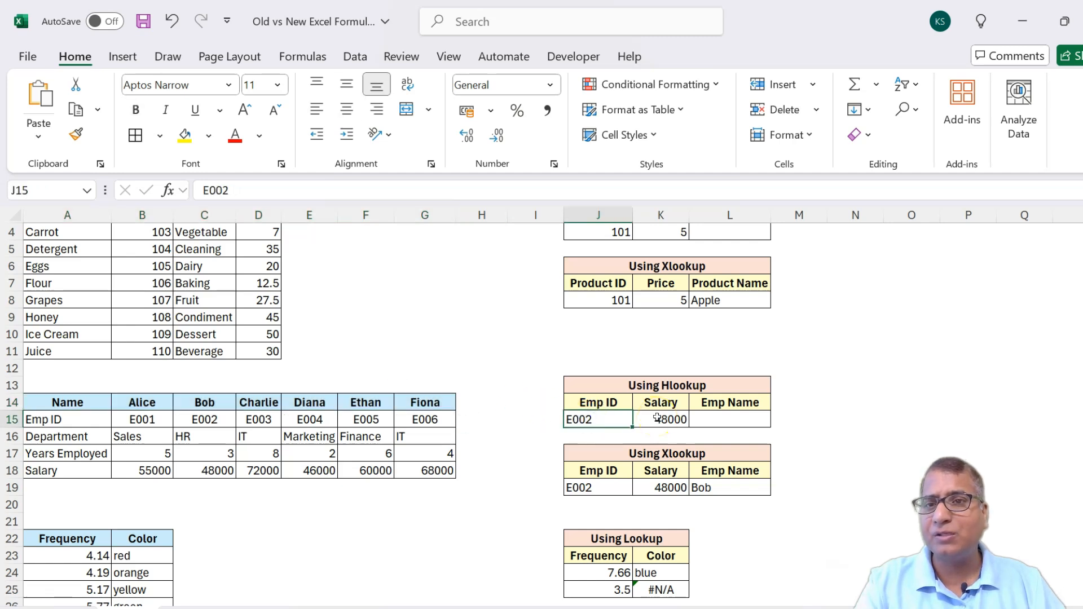
{"action": "left_click", "coordinate": [657, 418]}
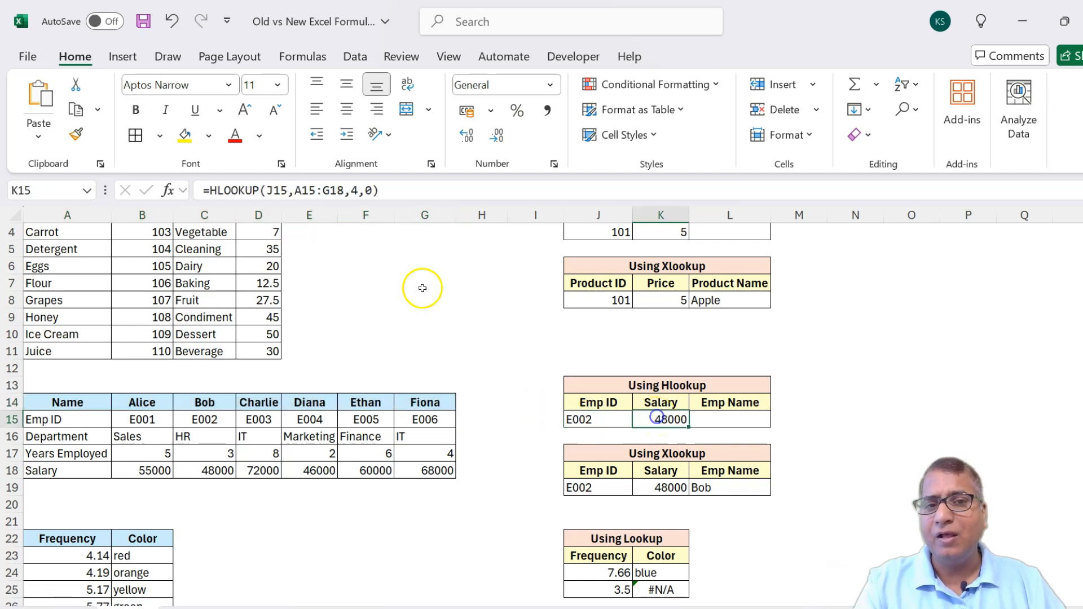
{"action": "left_click", "coordinate": [231, 190]}
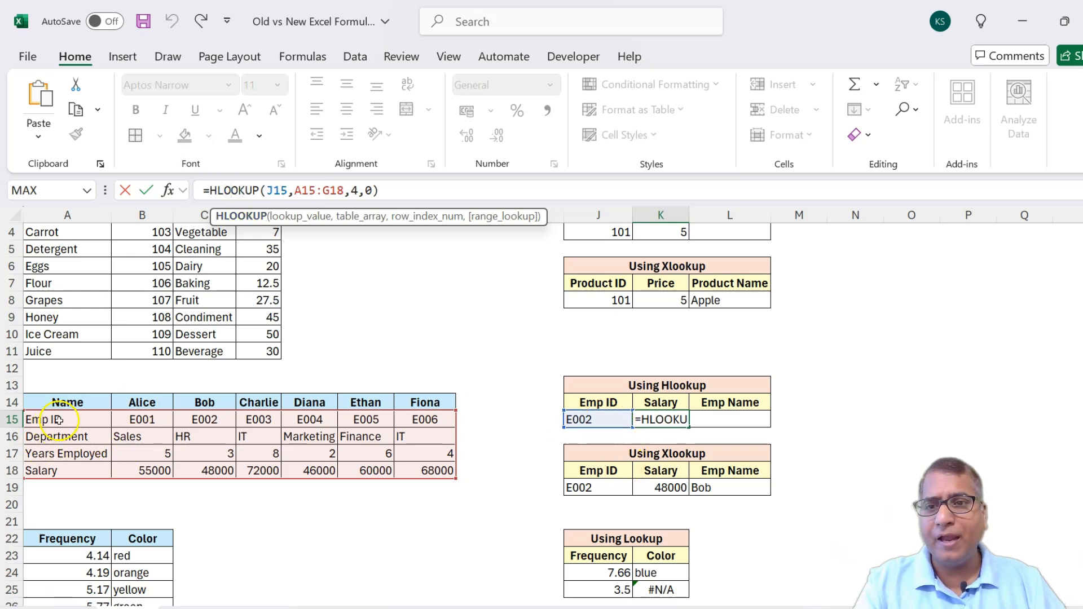
{"action": "double_click", "coordinate": [355, 190]}
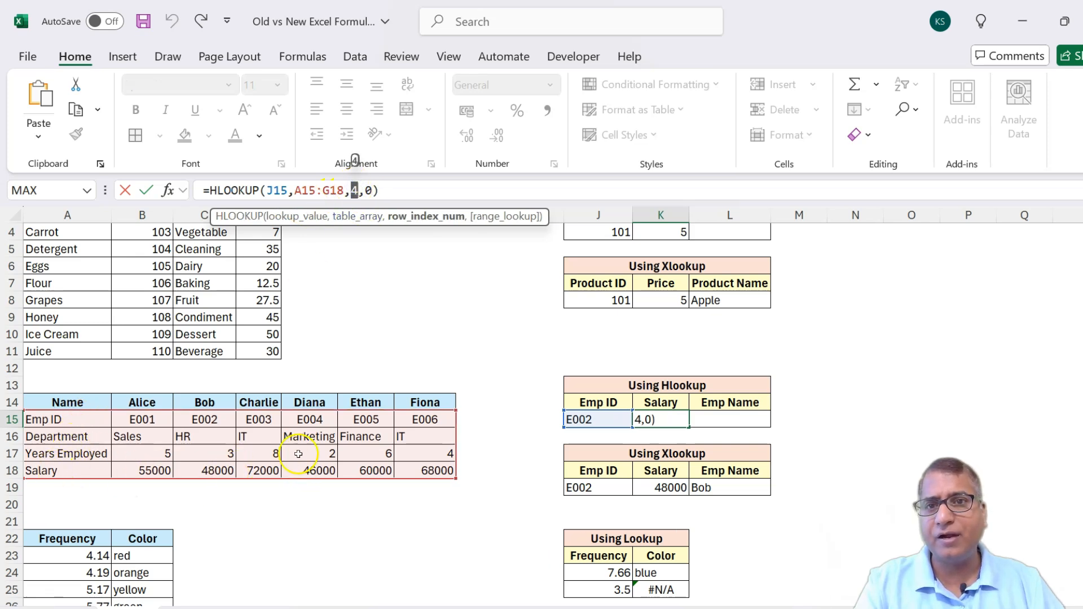
{"action": "double_click", "coordinate": [371, 190]}
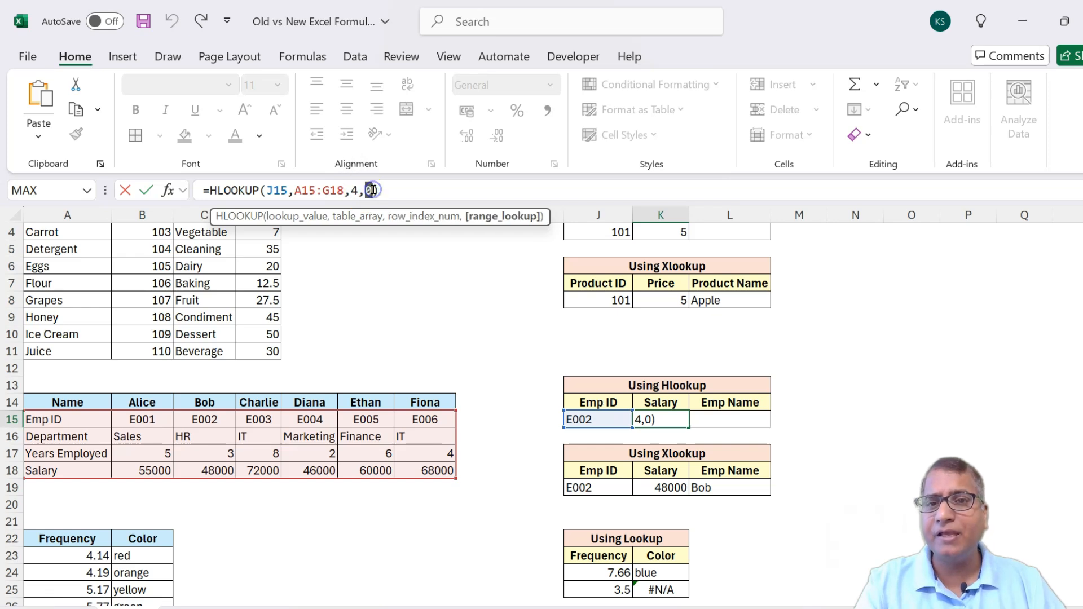
{"action": "key", "text": "ctrl+Return"}
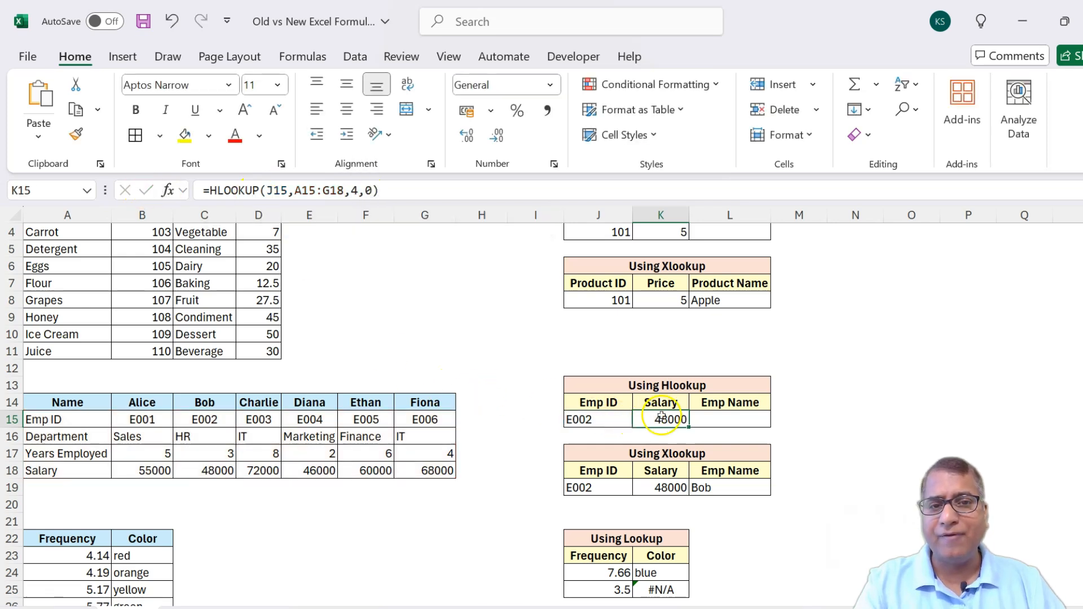
{"action": "left_click", "coordinate": [729, 416]}
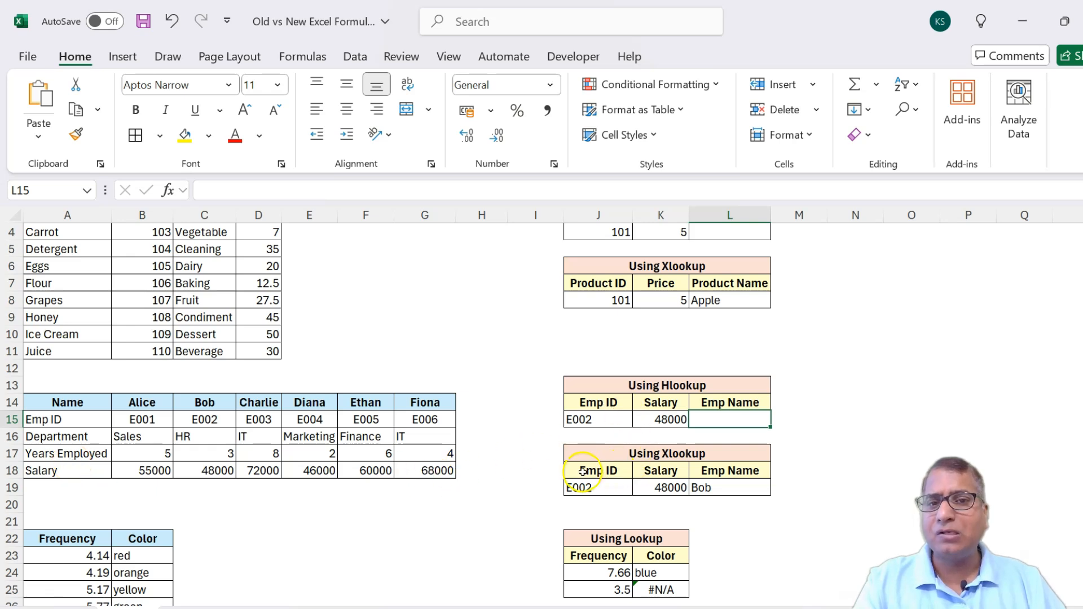
Step: Examine the XLOOKUP salary formula in K19, from the lookup array A15:G15 and return array A18:G18 through the match mode
{"action": "left_click", "coordinate": [595, 486]}
{"action": "left_click", "coordinate": [665, 486]}
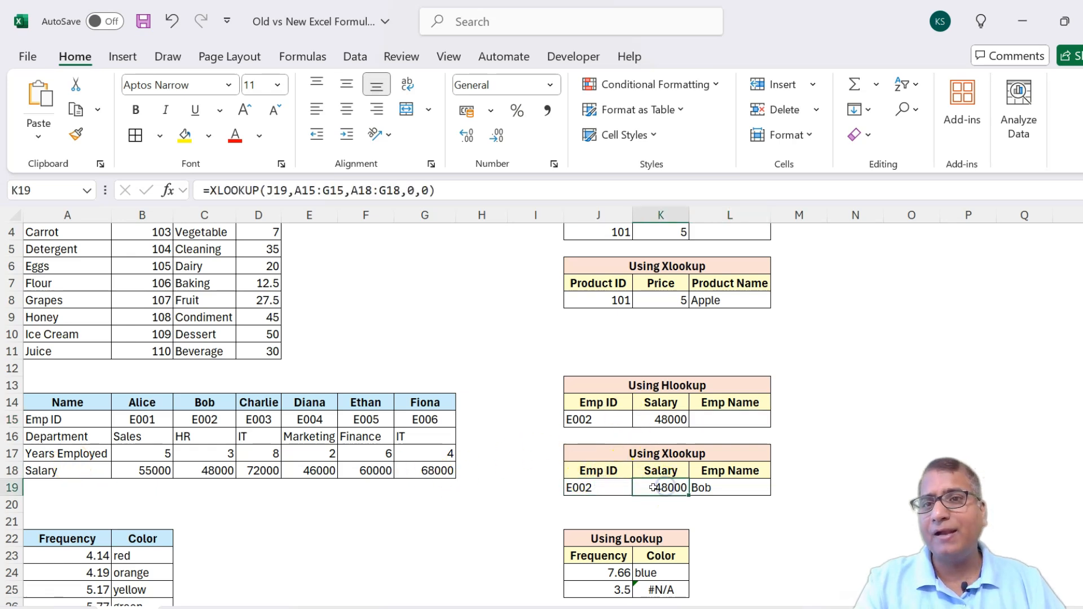
{"action": "scroll", "coordinate": [646, 437], "scroll_direction": "down", "scroll_amount": 1}
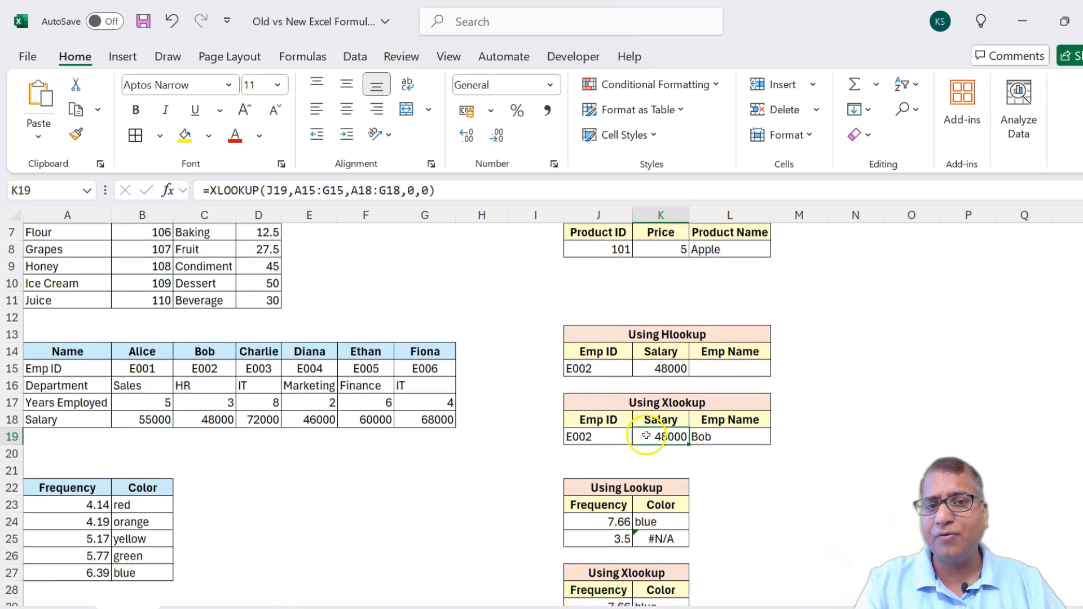
{"action": "left_click", "coordinate": [226, 190]}
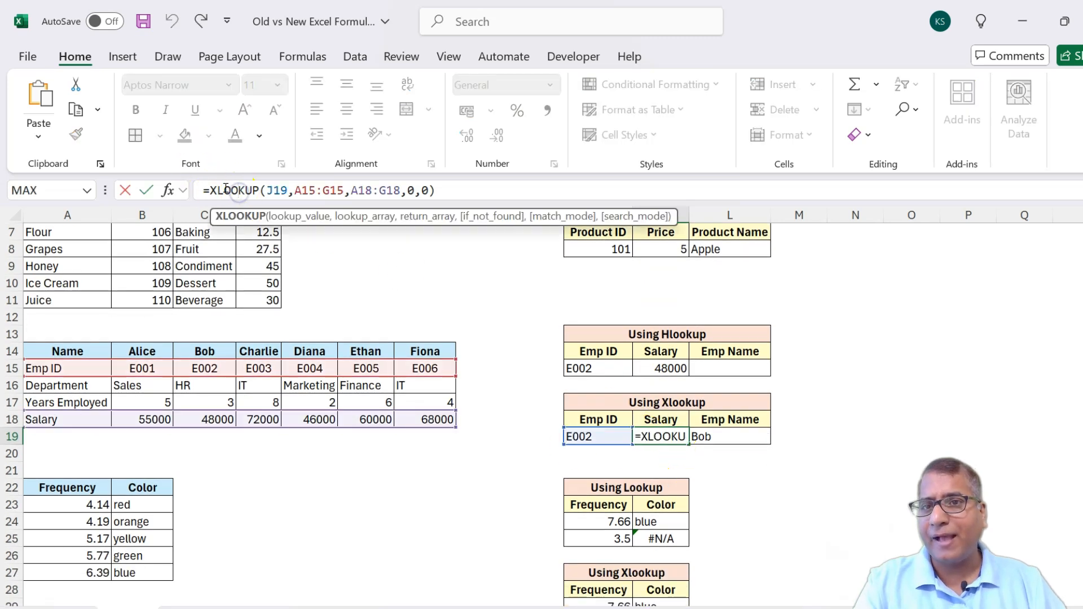
{"action": "left_click_drag", "start_coordinate": [287, 190], "coordinate": [344, 192]}
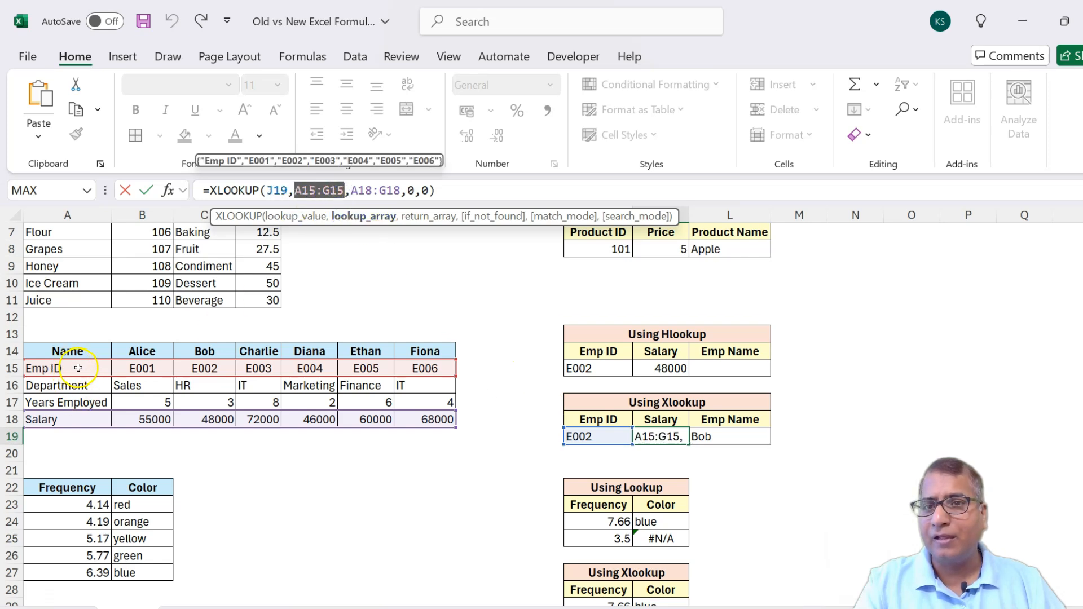
{"action": "left_click_drag", "start_coordinate": [351, 190], "coordinate": [400, 191]}
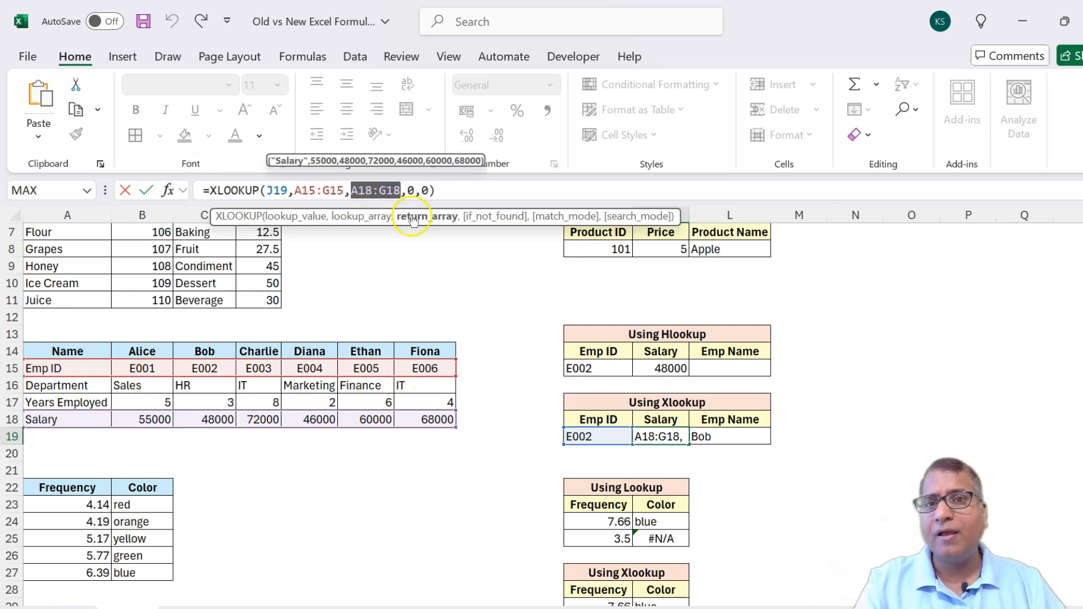
{"action": "left_click", "coordinate": [412, 190]}
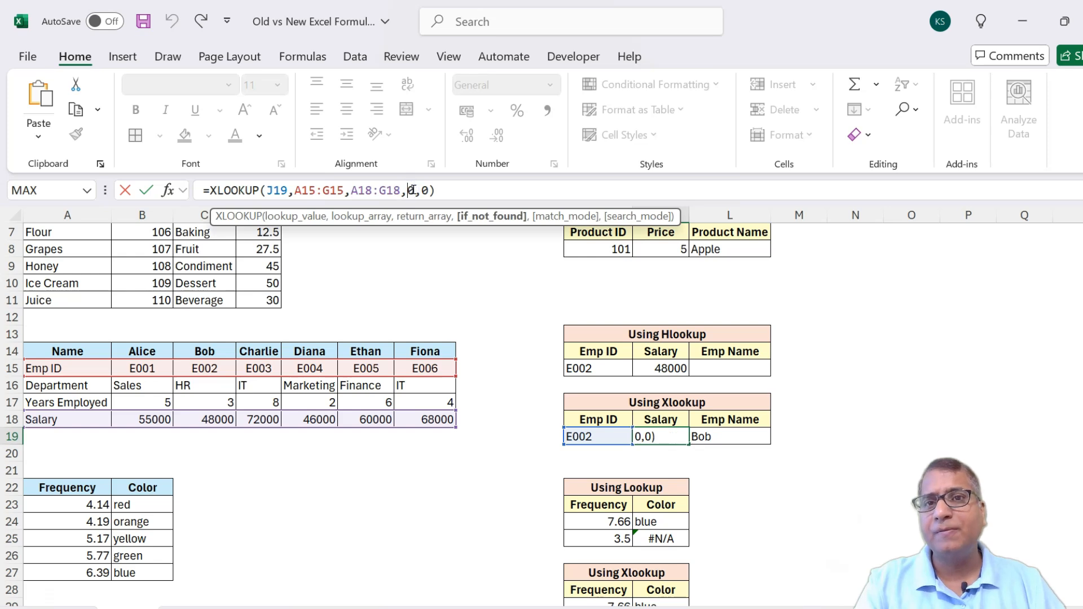
{"action": "left_click", "coordinate": [420, 190]}
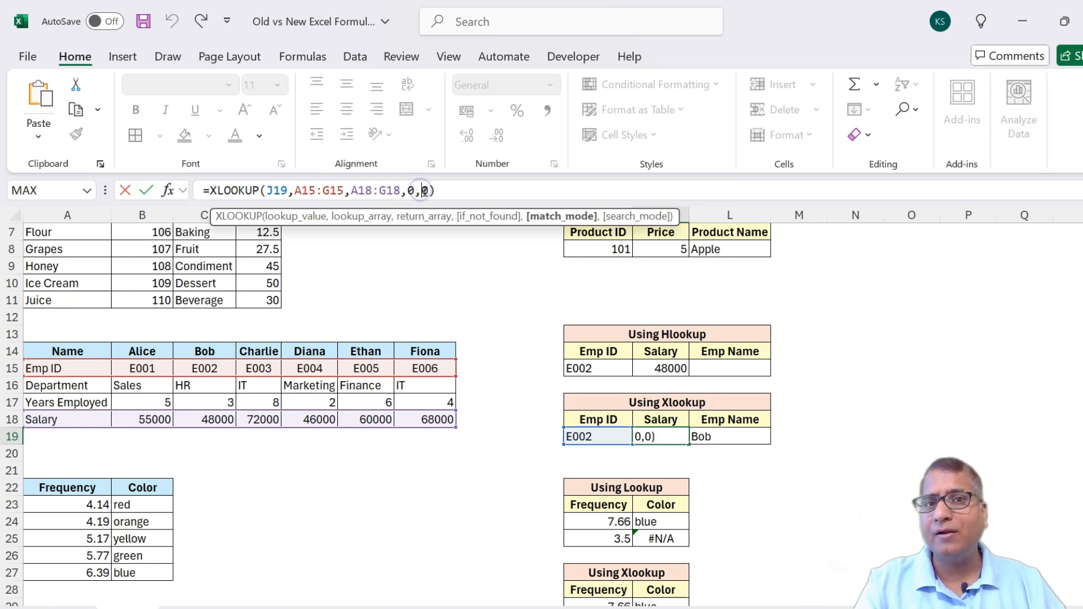
{"action": "key", "text": "ctrl+Return"}
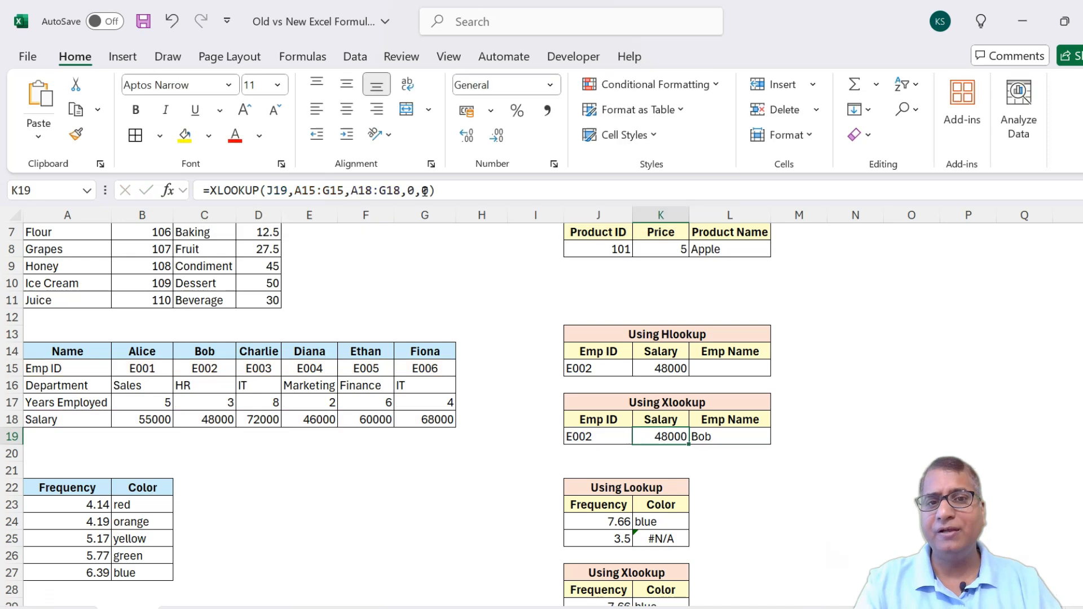
Step: Examine the lookup array A15:G15 and return array A14:G14 of the XLOOKUP employee name formula in L19
{"action": "key", "text": "Right"}
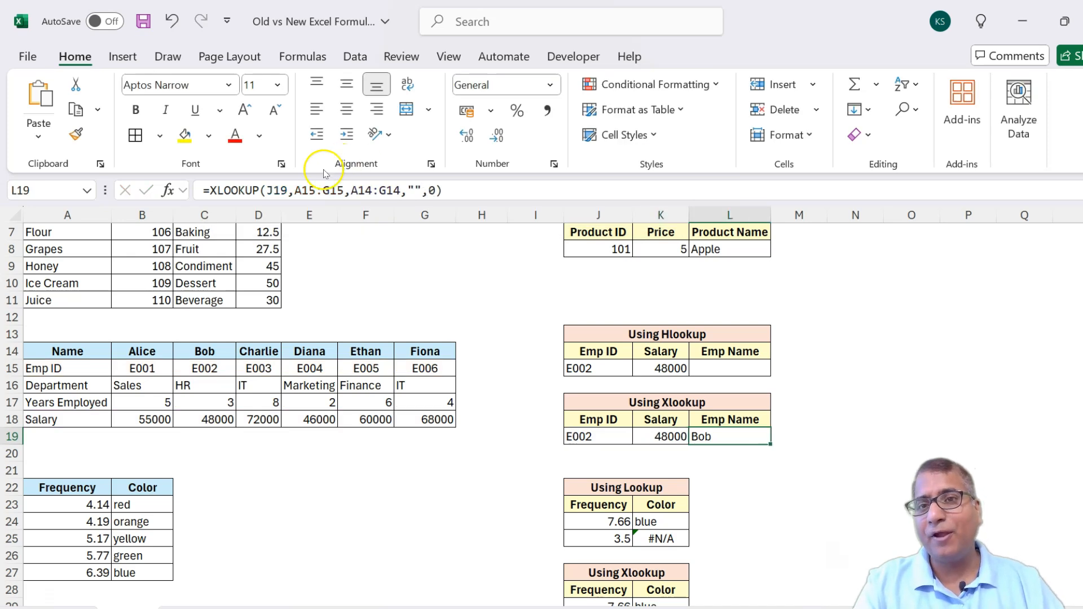
{"action": "left_click", "coordinate": [303, 190]}
{"action": "left_click_drag", "start_coordinate": [295, 190], "coordinate": [344, 190]}
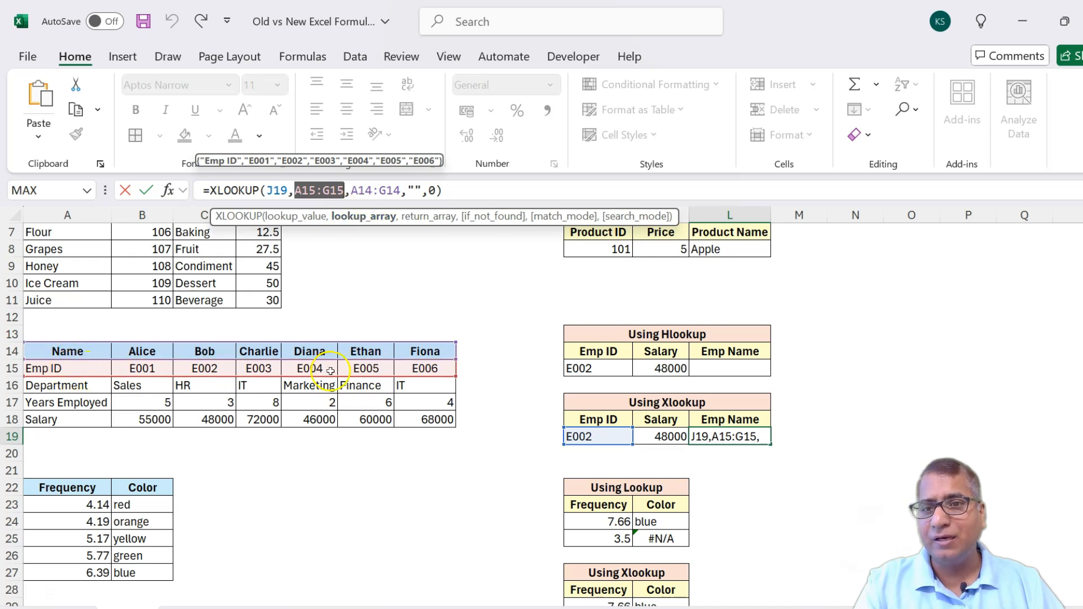
{"action": "left_click_drag", "start_coordinate": [351, 190], "coordinate": [400, 190]}
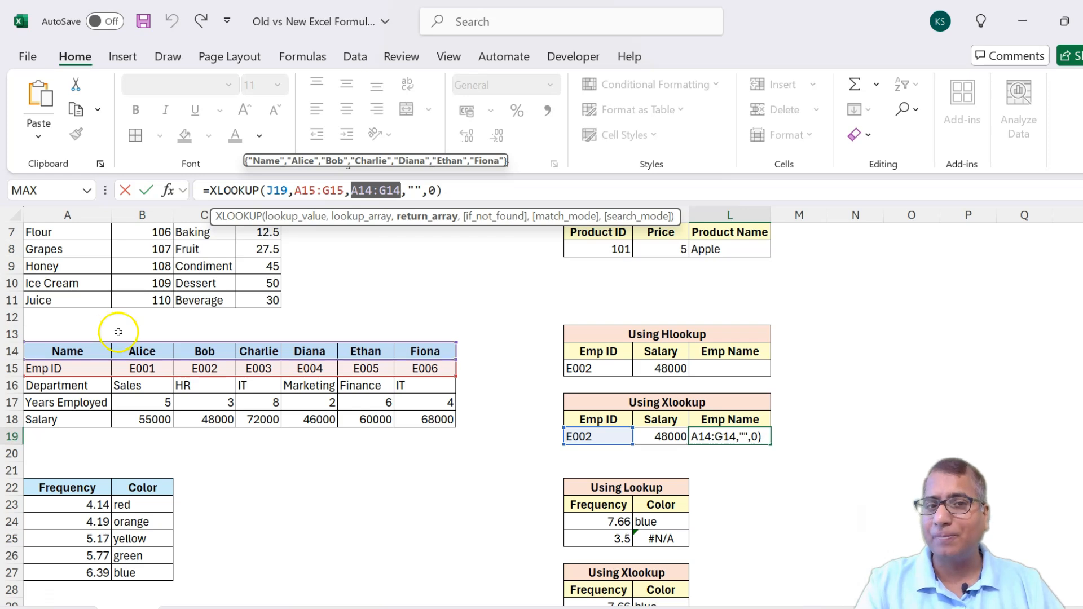
{"action": "key", "text": "ctrl+Return"}
Step: Compare the LOOKUP example for frequency 7.66 in J24:K24 with the Frequency and Color table, highlighting its last row A27:B27
{"action": "scroll", "coordinate": [503, 542], "scroll_direction": "down", "scroll_amount": 2}
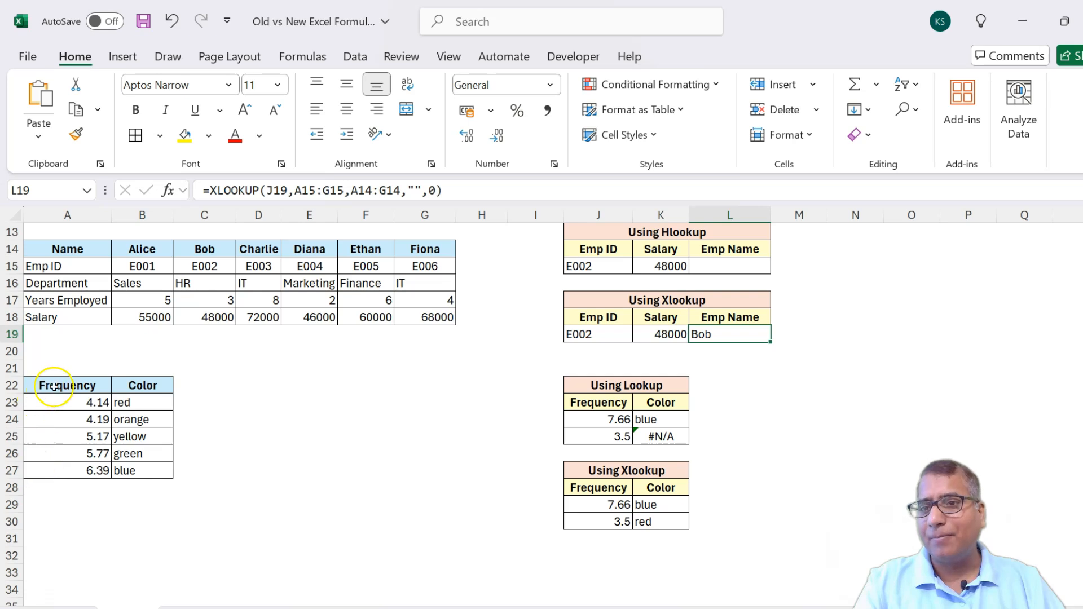
{"action": "left_click", "coordinate": [648, 385]}
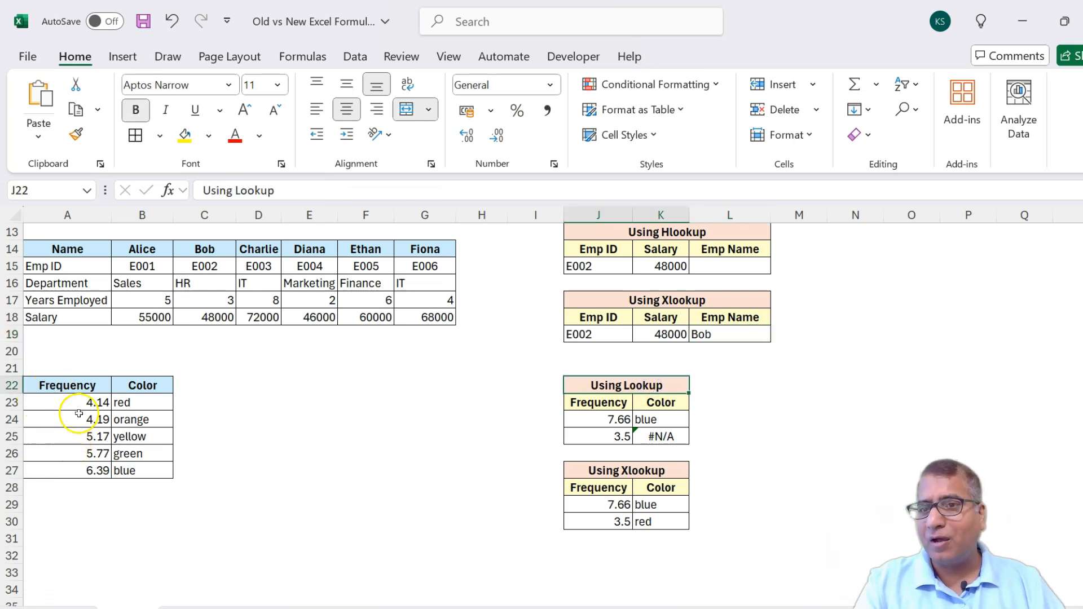
{"action": "left_click_drag", "start_coordinate": [68, 384], "coordinate": [83, 460]}
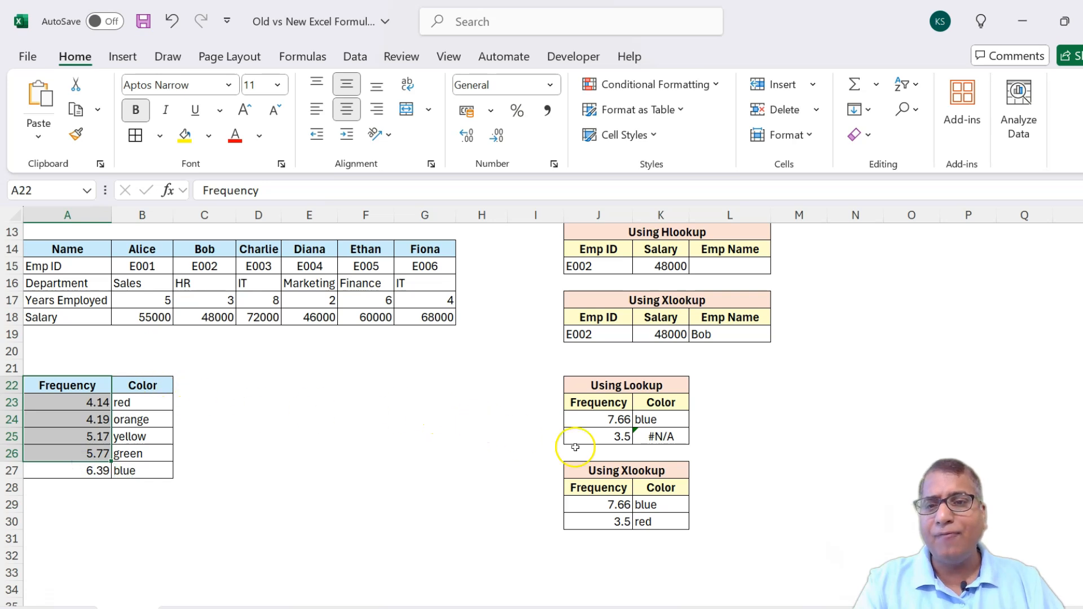
{"action": "left_click", "coordinate": [618, 419]}
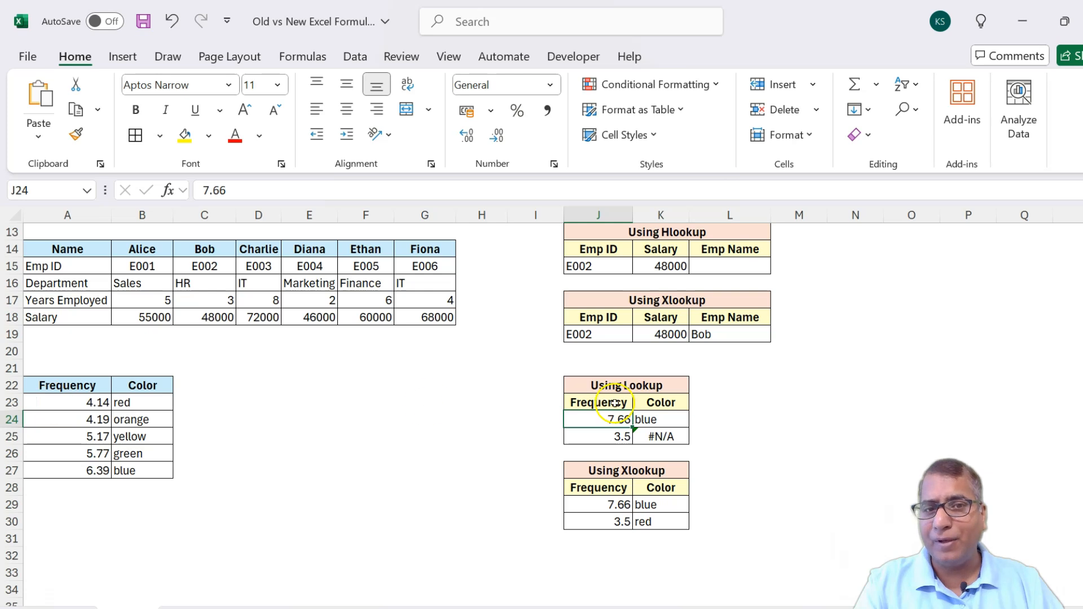
{"action": "left_click", "coordinate": [671, 419]}
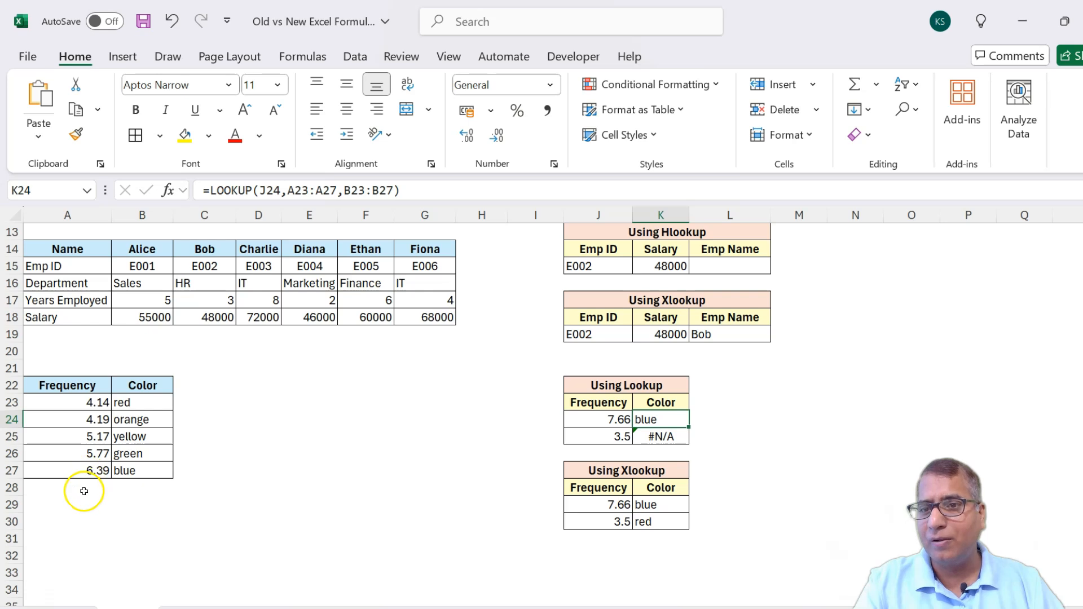
{"action": "left_click_drag", "start_coordinate": [89, 473], "coordinate": [134, 472]}
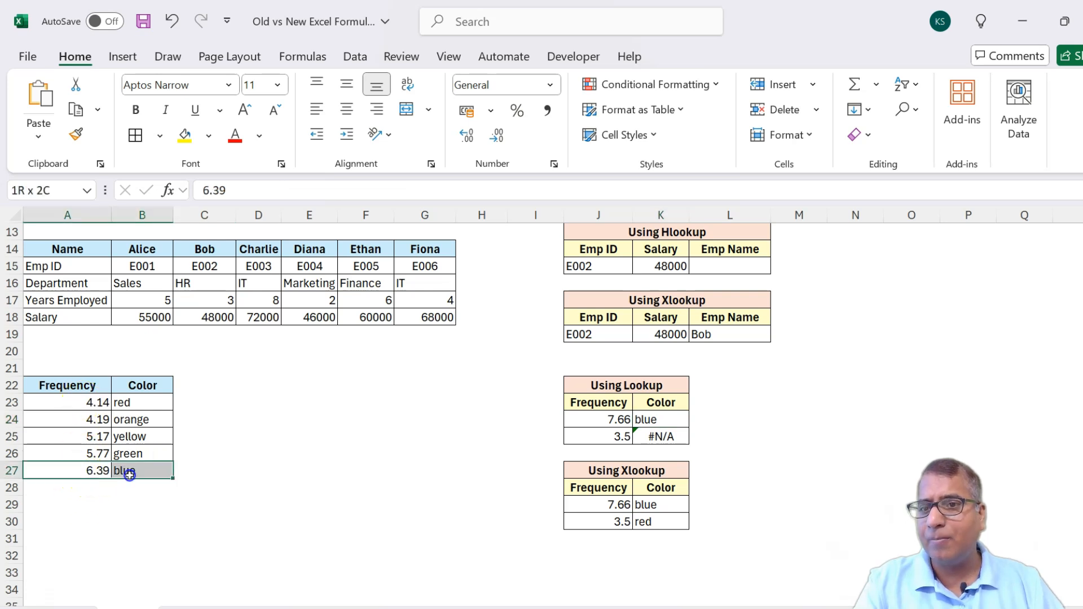
Step: Examine the lookup value and lookup vector arguments of the LOOKUP color formula in K24
{"action": "left_click", "coordinate": [667, 419]}
{"action": "left_click", "coordinate": [237, 190]}
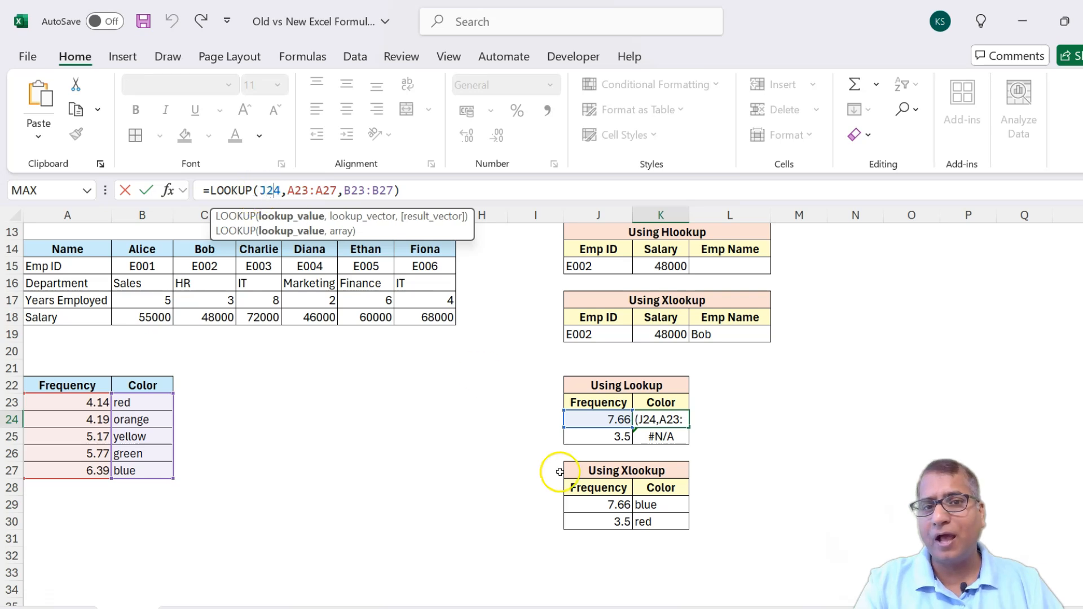
{"action": "left_click_drag", "start_coordinate": [295, 190], "coordinate": [332, 190]}
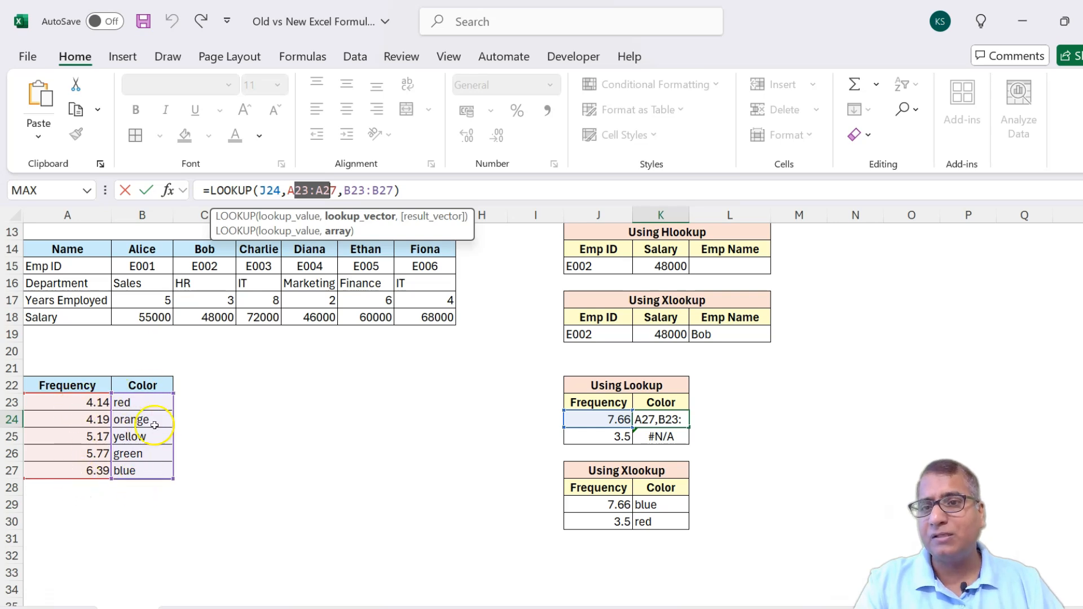
{"action": "key", "text": "Escape"}
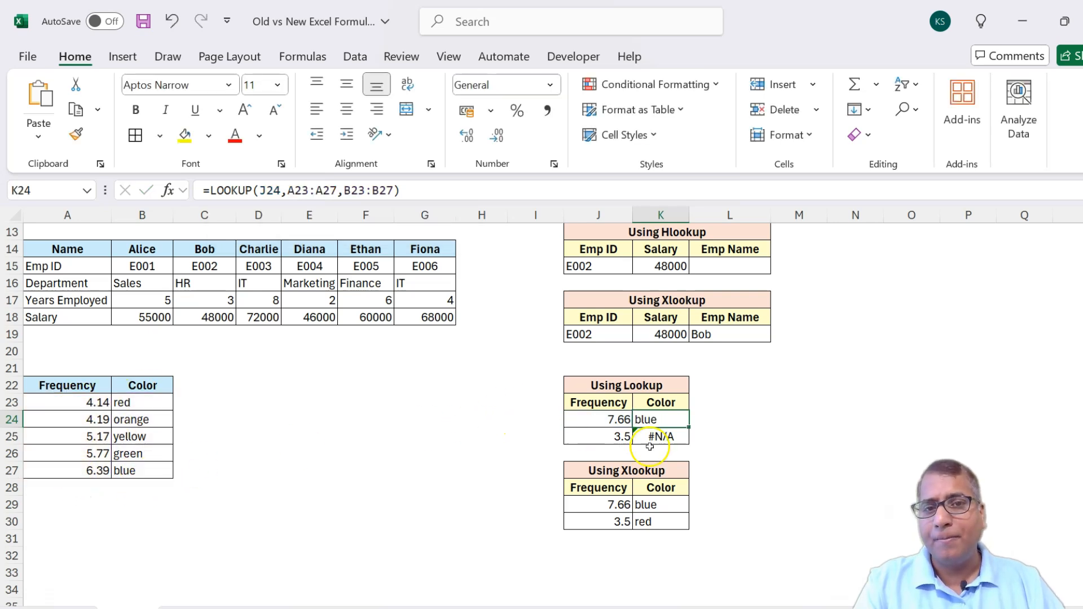
Step: Examine the LOOKUP color formula in K25 for the frequency in J25
{"action": "left_click", "coordinate": [625, 441]}
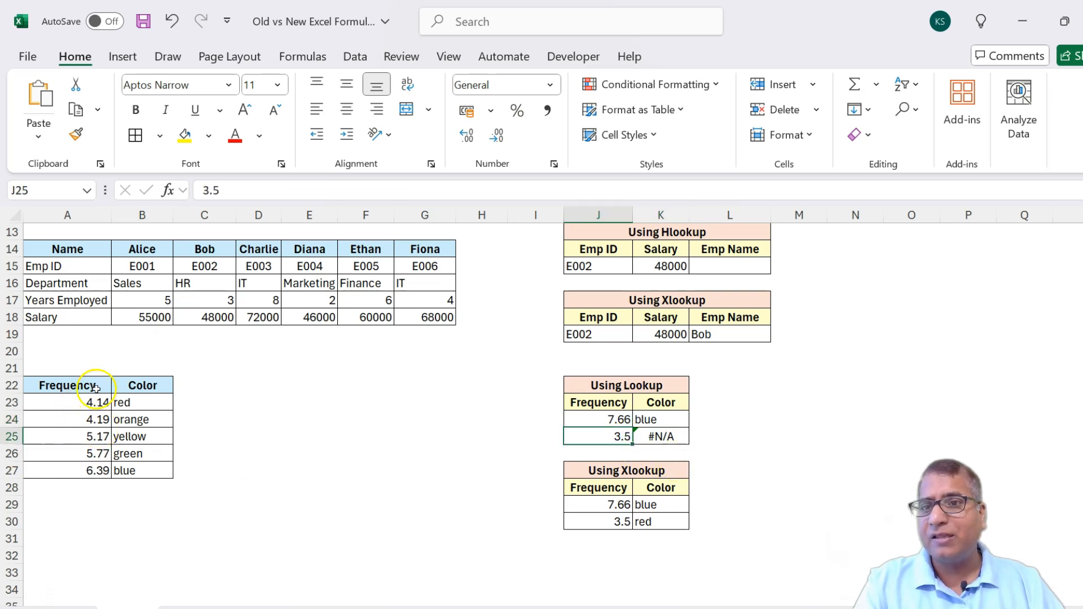
{"action": "left_click", "coordinate": [661, 435]}
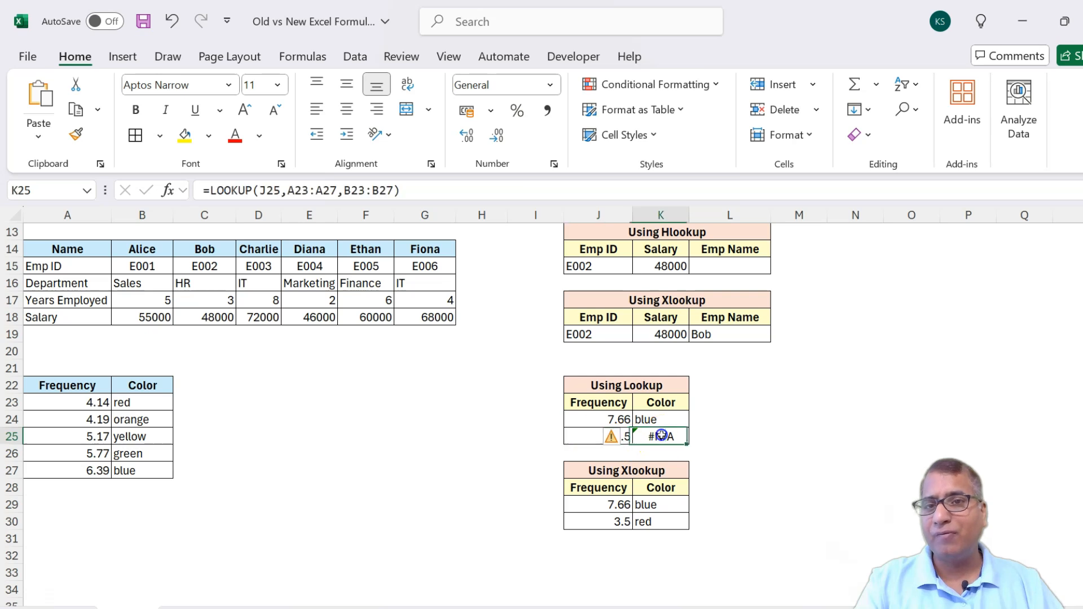
{"action": "left_click", "coordinate": [287, 192]}
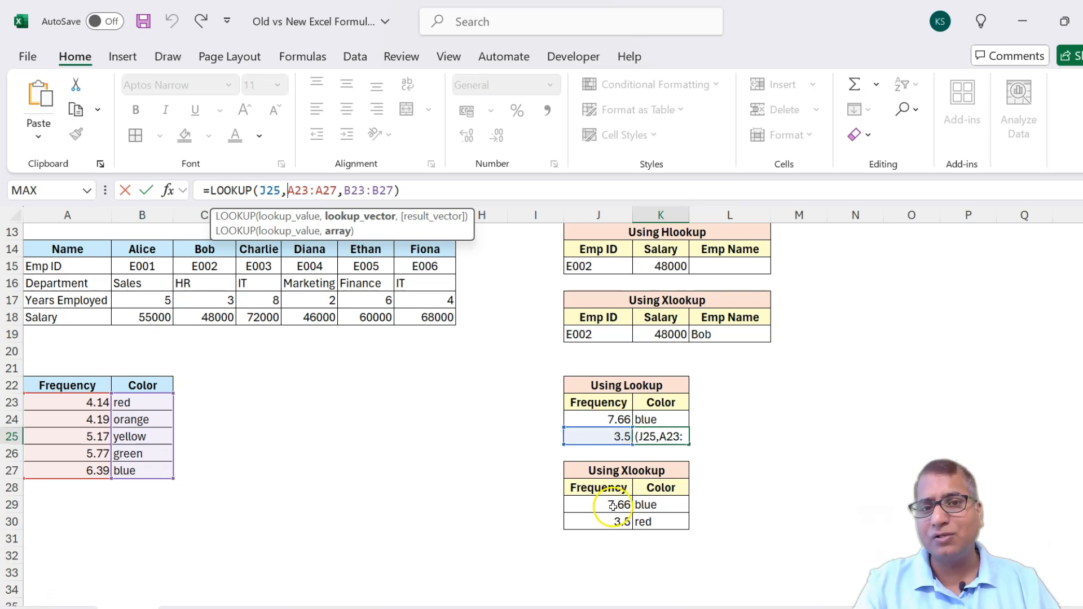
{"action": "key", "text": "Escape"}
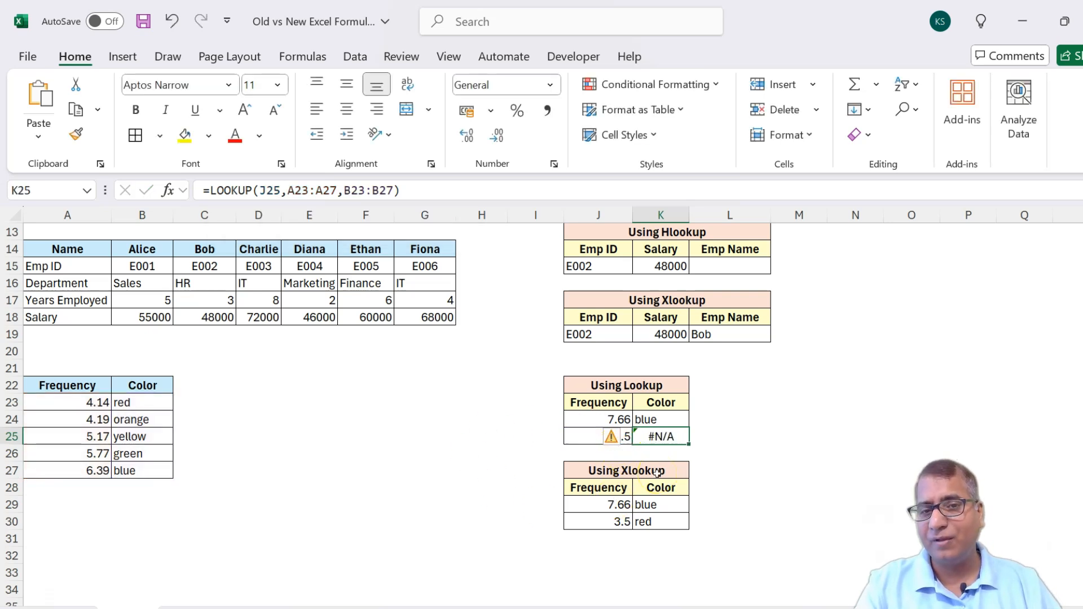
Step: Review the Using Xlookup frequency example and its lookup values in J29 and J30
{"action": "left_click", "coordinate": [609, 474]}
{"action": "left_click", "coordinate": [603, 504]}
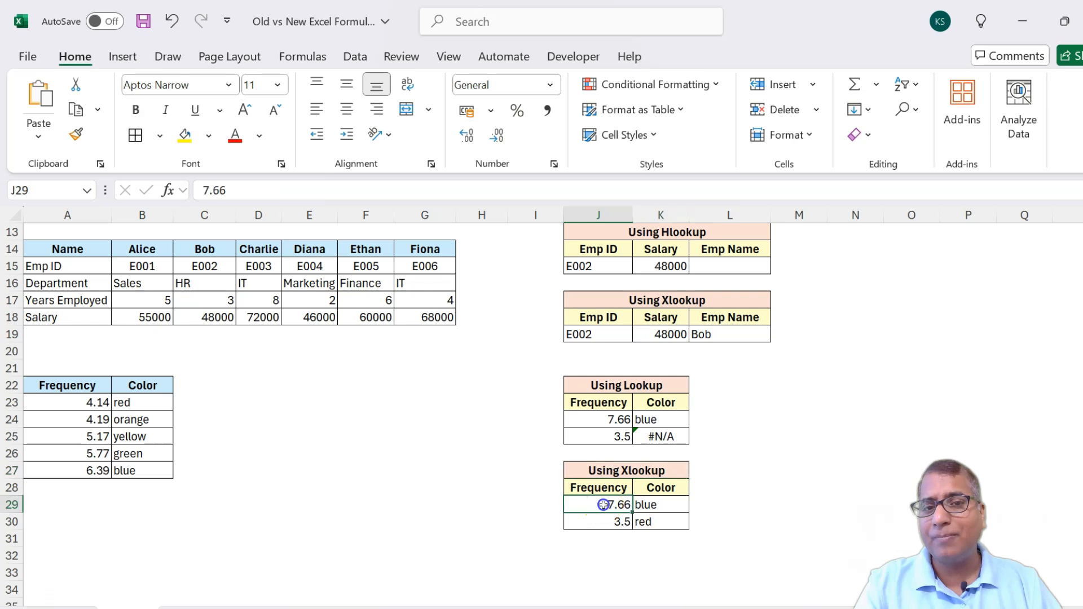
{"action": "left_click", "coordinate": [601, 521]}
{"action": "left_click", "coordinate": [610, 504]}
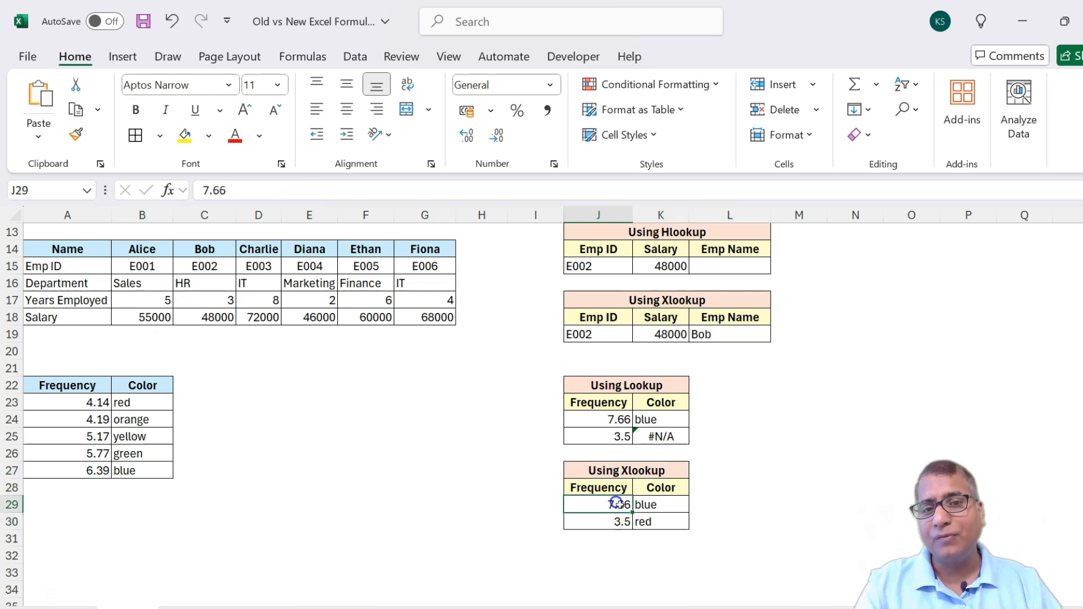
Step: Re-enter the match mode of the XLOOKUP formula in K29 as -1, exact match or next smaller item
{"action": "left_click", "coordinate": [658, 505]}
{"action": "left_click", "coordinate": [445, 190]}
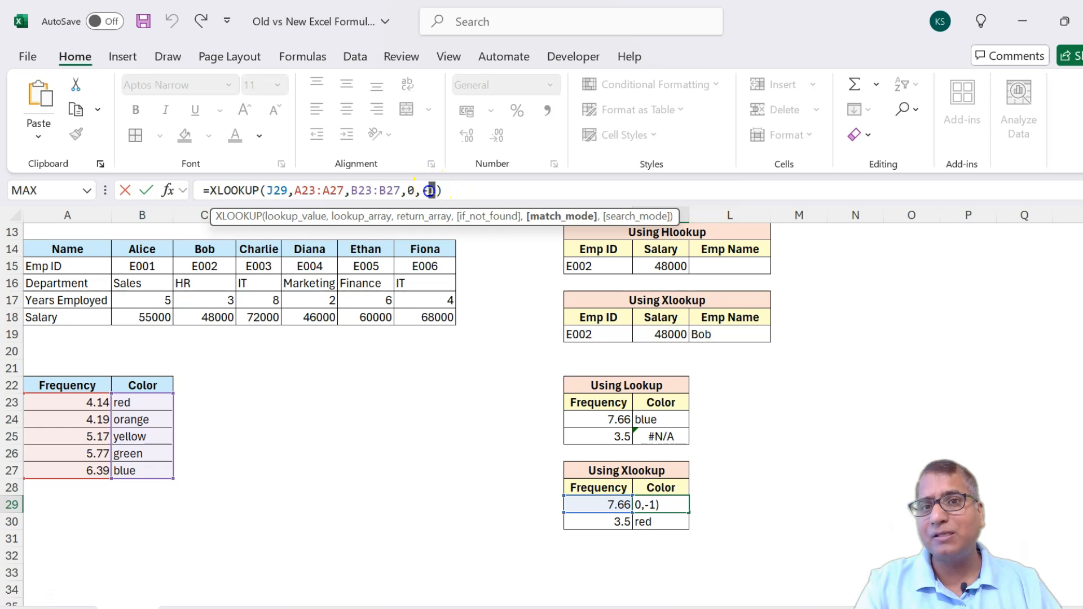
{"action": "left_click_drag", "start_coordinate": [427, 191], "coordinate": [424, 191]}
{"action": "key", "text": "BackSpace"}
{"action": "key", "text": "BackSpace"}
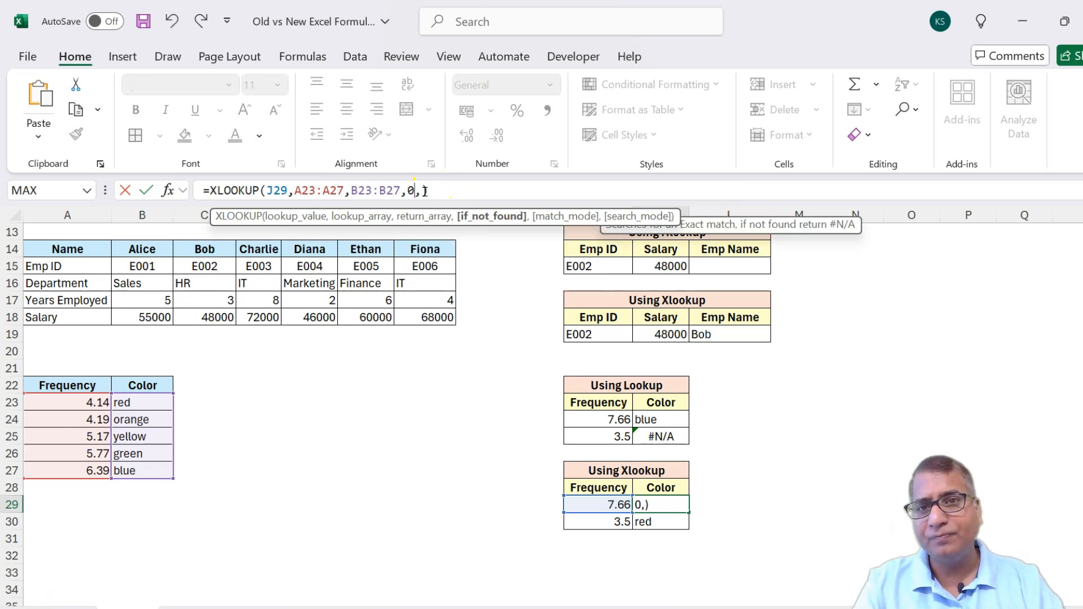
{"action": "type", "text": ","}
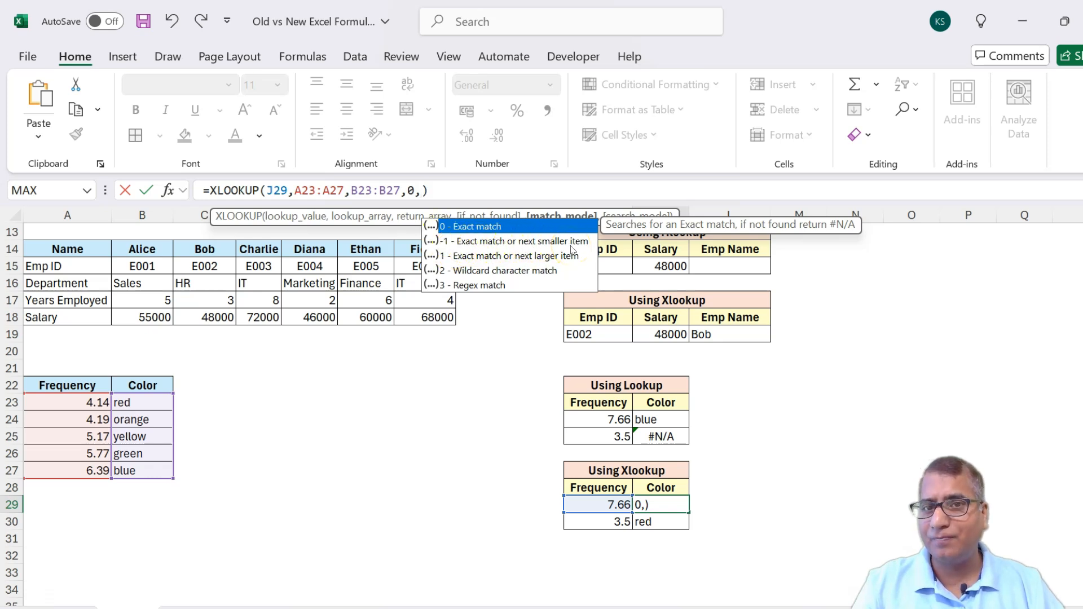
{"action": "type", "text": "-1"}
{"action": "key", "text": "Return"}
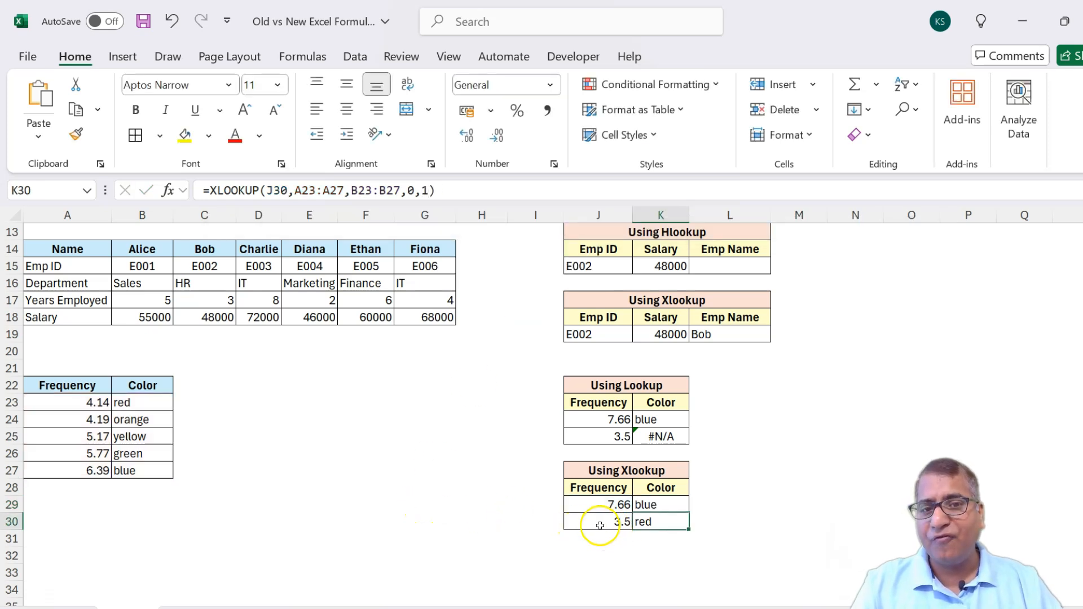
Step: Re-enter the match mode of the XLOOKUP formula in K30 as 1, exact match or next larger item
{"action": "left_click", "coordinate": [424, 190]}
{"action": "key", "text": "BackSpace"}
{"action": "key", "text": "BackSpace"}
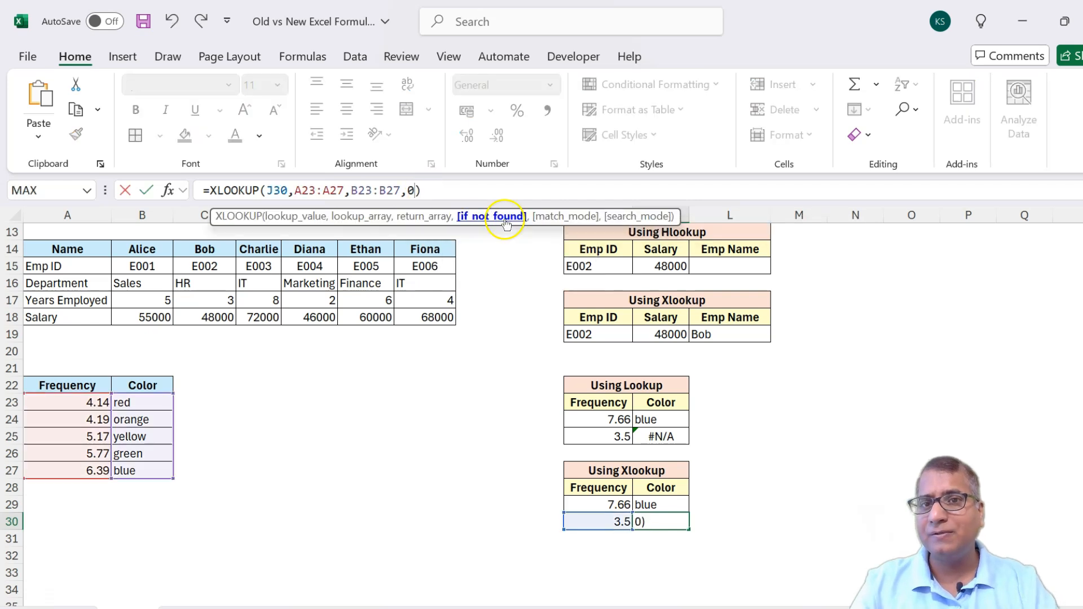
{"action": "type", "text": ","}
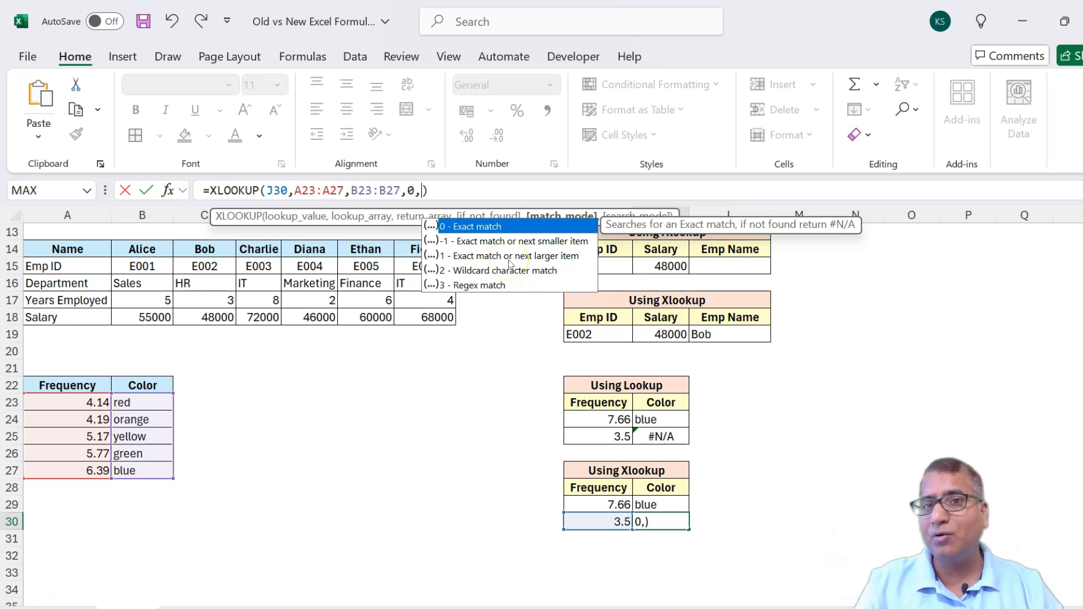
{"action": "type", "text": "1"}
{"action": "key", "text": "Return"}
{"action": "key", "text": "Up"}
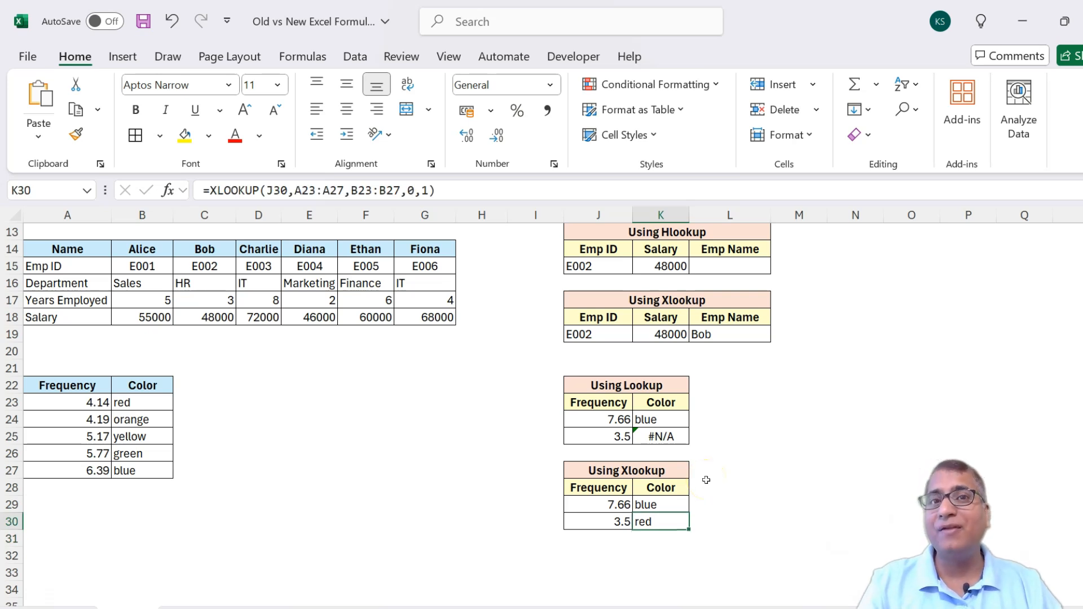
{"action": "scroll", "coordinate": [706, 480], "scroll_direction": "up", "scroll_amount": 4}
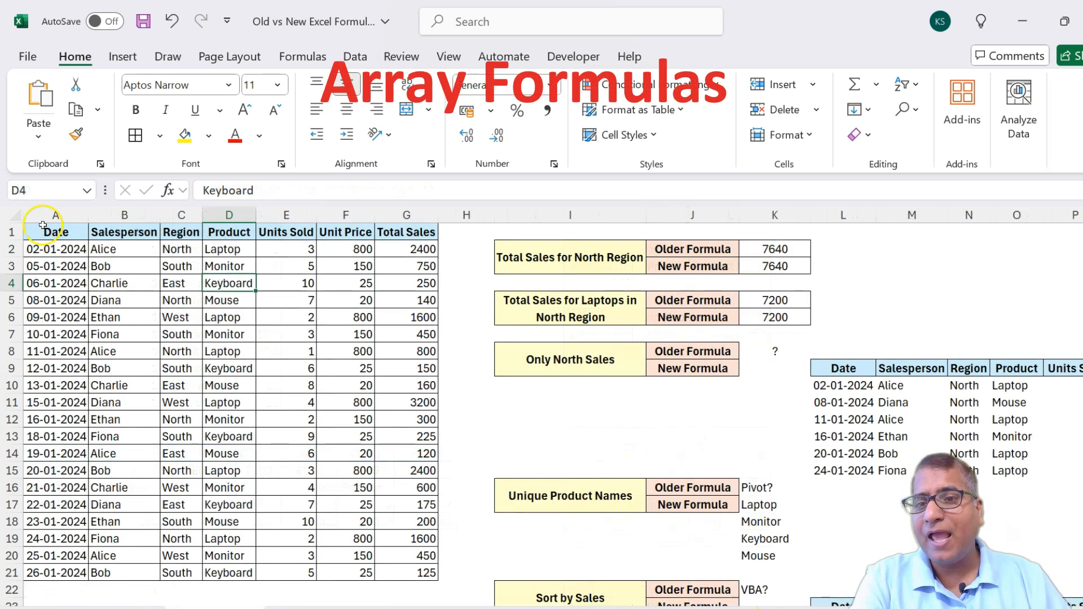
Step: Review the sales table A1:G21 and the older array formula for Total Sales for North Region in K2
{"action": "left_click", "coordinate": [45, 230]}
{"action": "left_click_drag", "start_coordinate": [45, 231], "coordinate": [419, 574]}
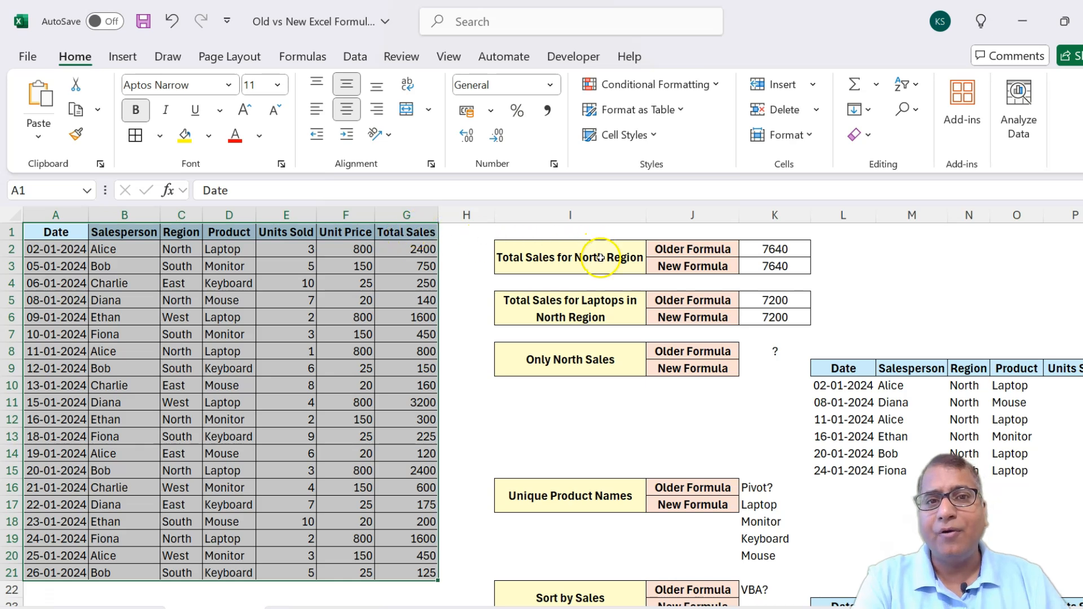
{"action": "left_click", "coordinate": [584, 249]}
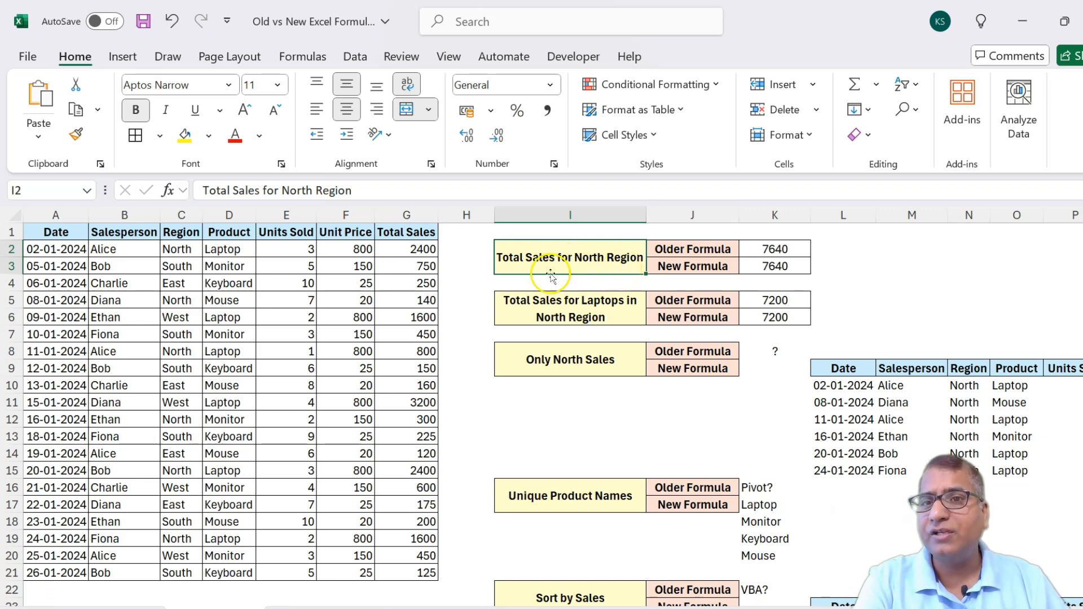
{"action": "left_click", "coordinate": [674, 249]}
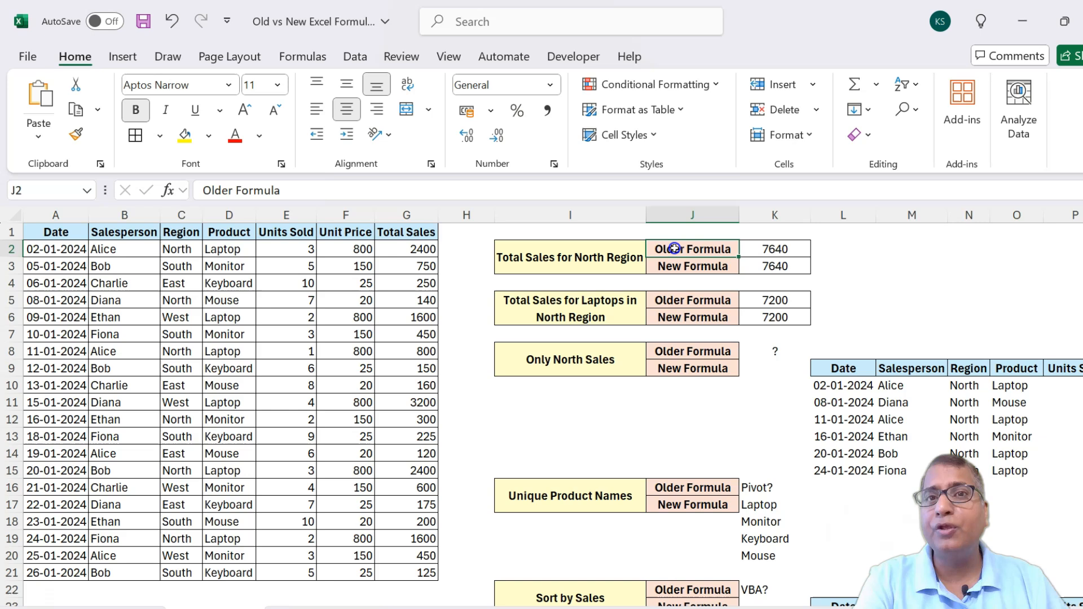
{"action": "left_click", "coordinate": [774, 249]}
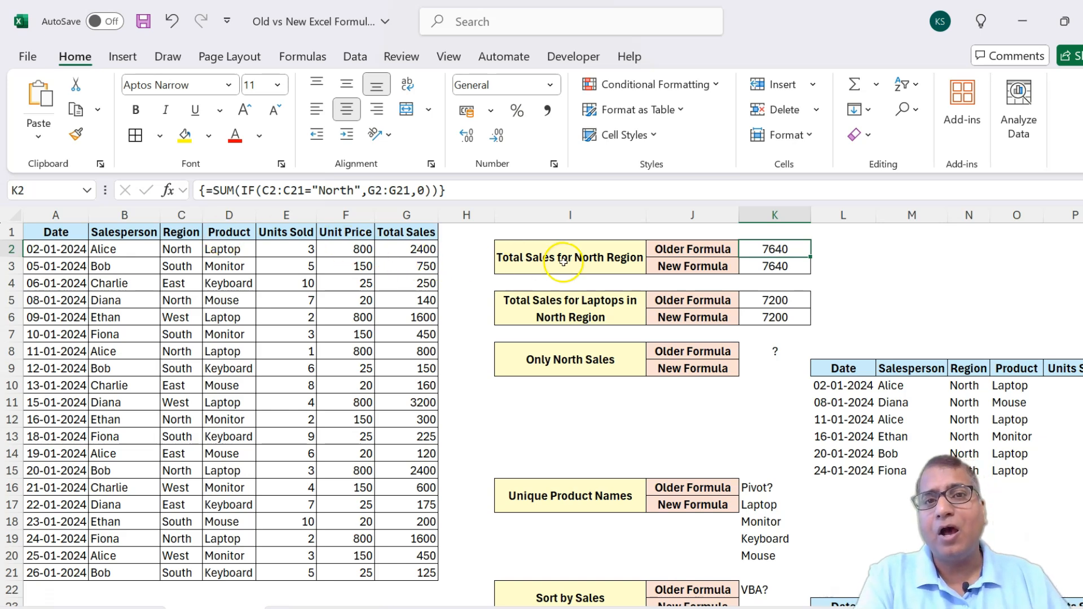
Step: Examine the FILTER part of the new North region total formula in K3, including its array and include arguments
{"action": "left_click", "coordinate": [774, 268]}
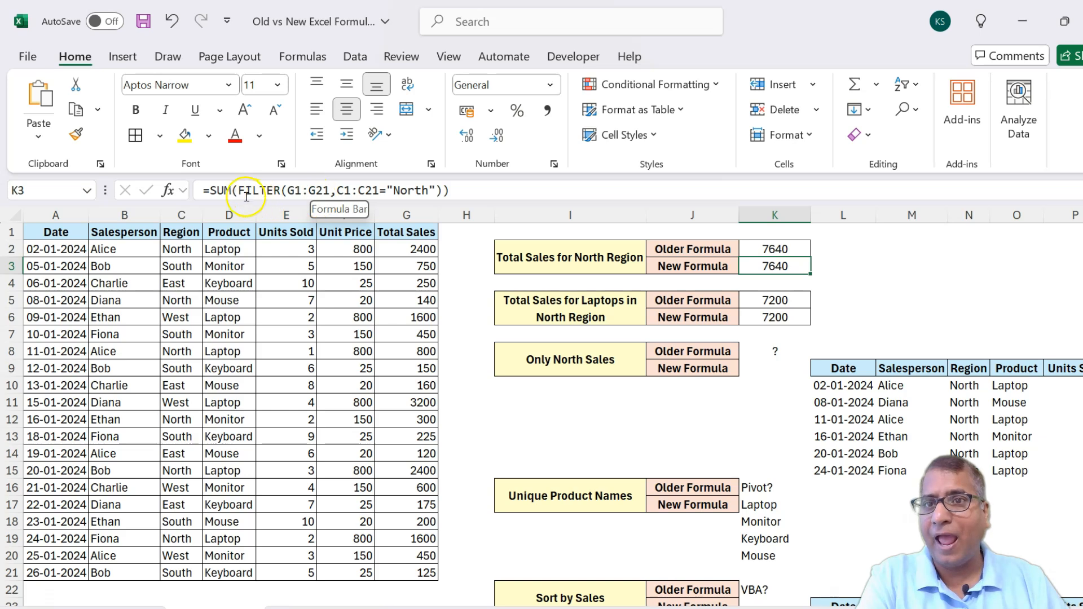
{"action": "left_click_drag", "start_coordinate": [238, 193], "coordinate": [444, 193]}
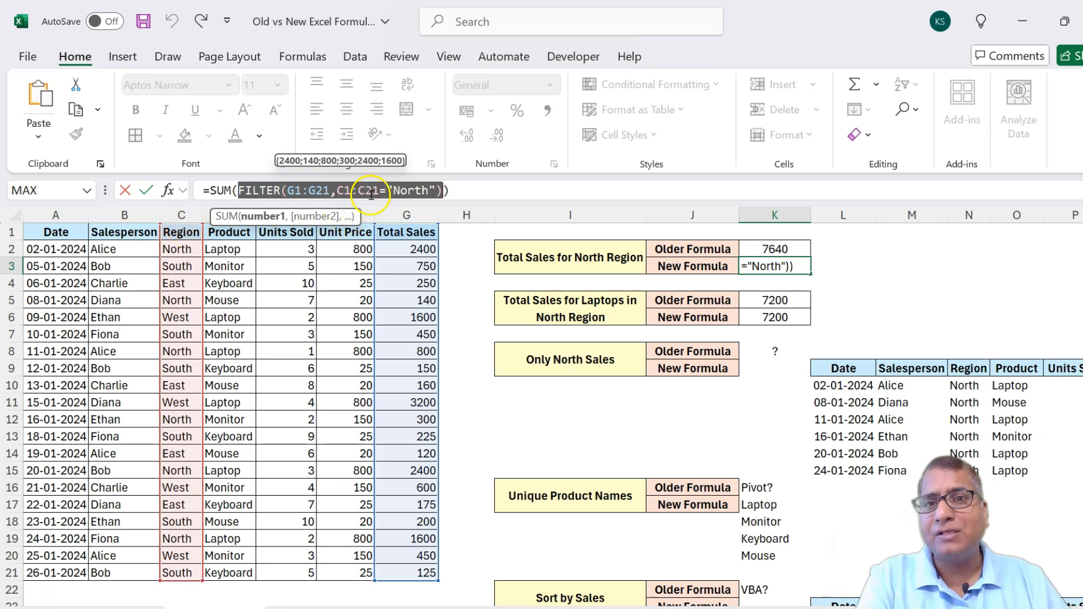
{"action": "left_click", "coordinate": [295, 192]}
{"action": "left_click_drag", "start_coordinate": [288, 190], "coordinate": [431, 192]}
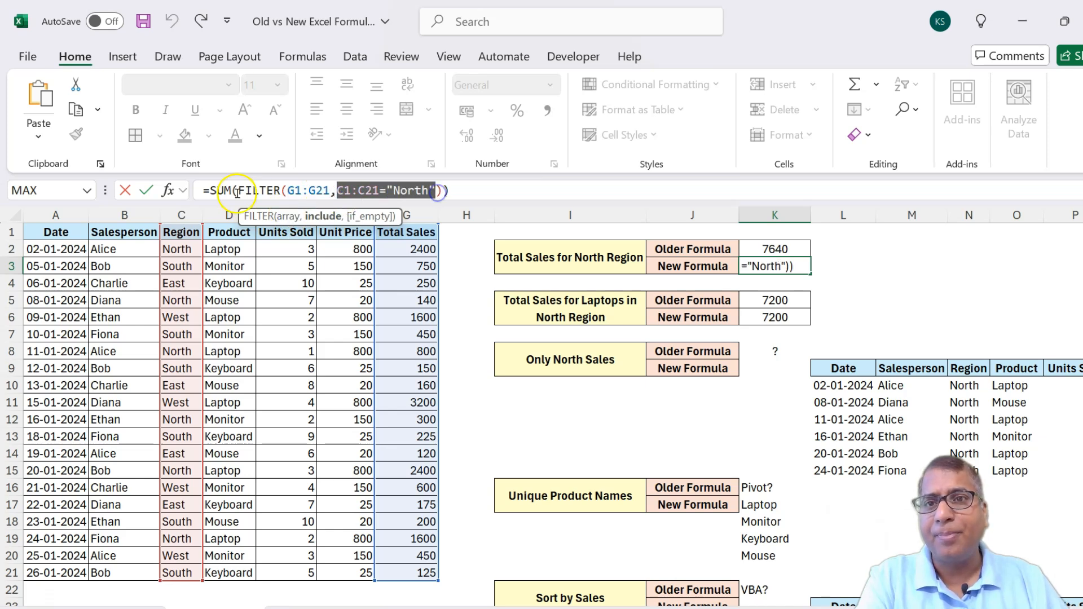
{"action": "left_click_drag", "start_coordinate": [239, 191], "coordinate": [436, 191]}
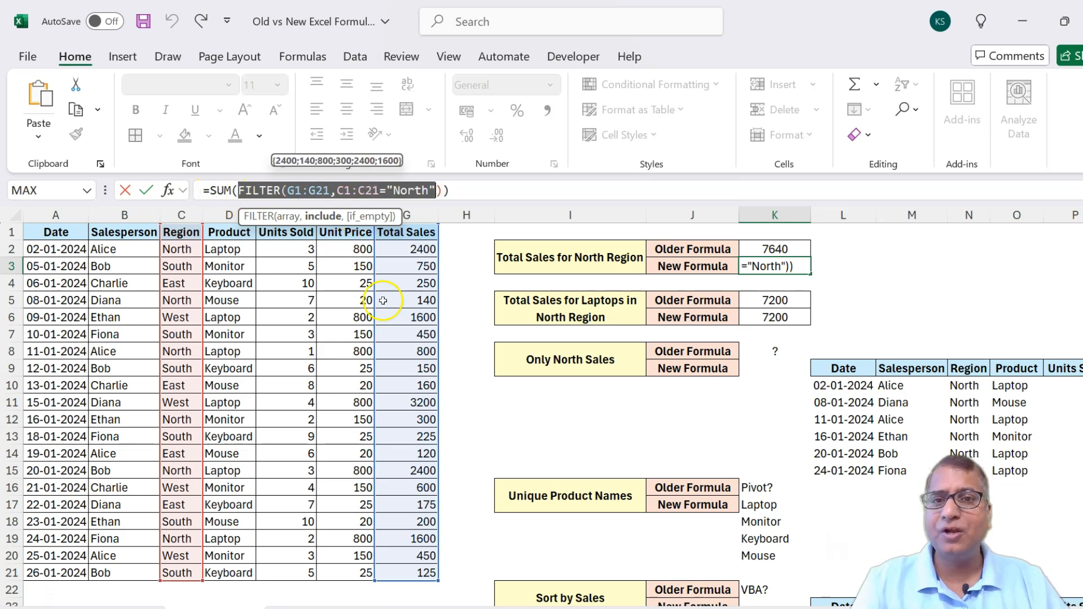
{"action": "key", "text": "Escape"}
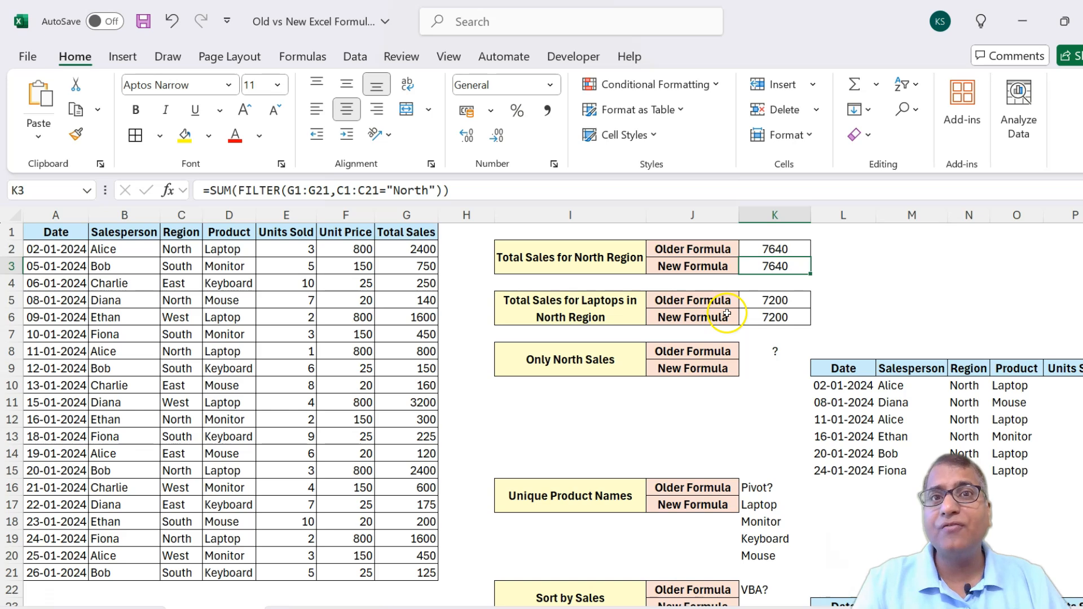
Step: Compare the older and new formulas for Total Sales for Laptops in North Region in K5 and K6, highlighting the FILTER conditions
{"action": "left_click", "coordinate": [753, 300]}
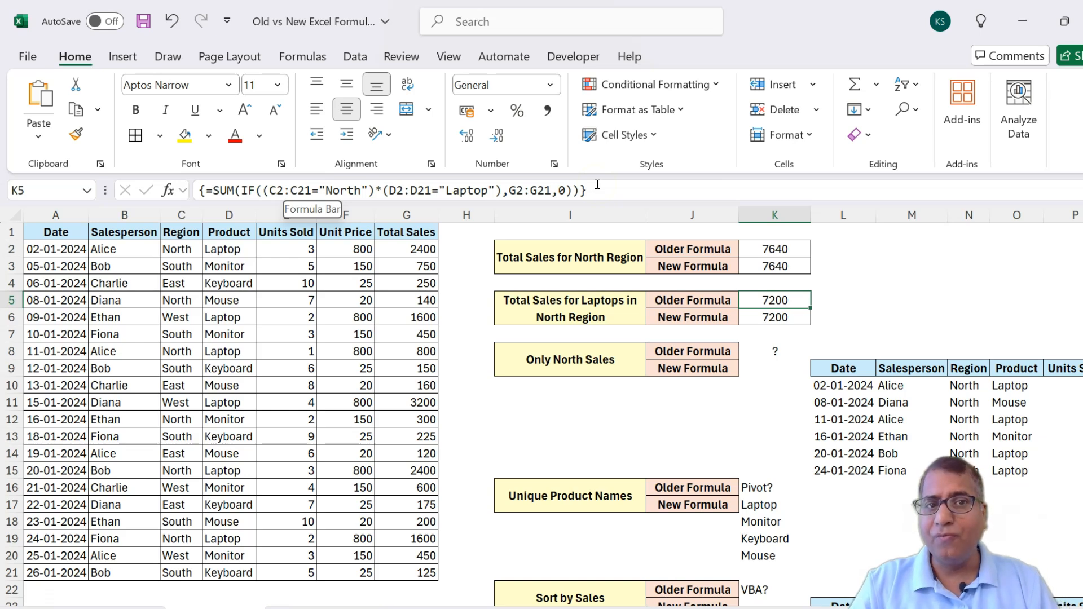
{"action": "key", "text": "Down"}
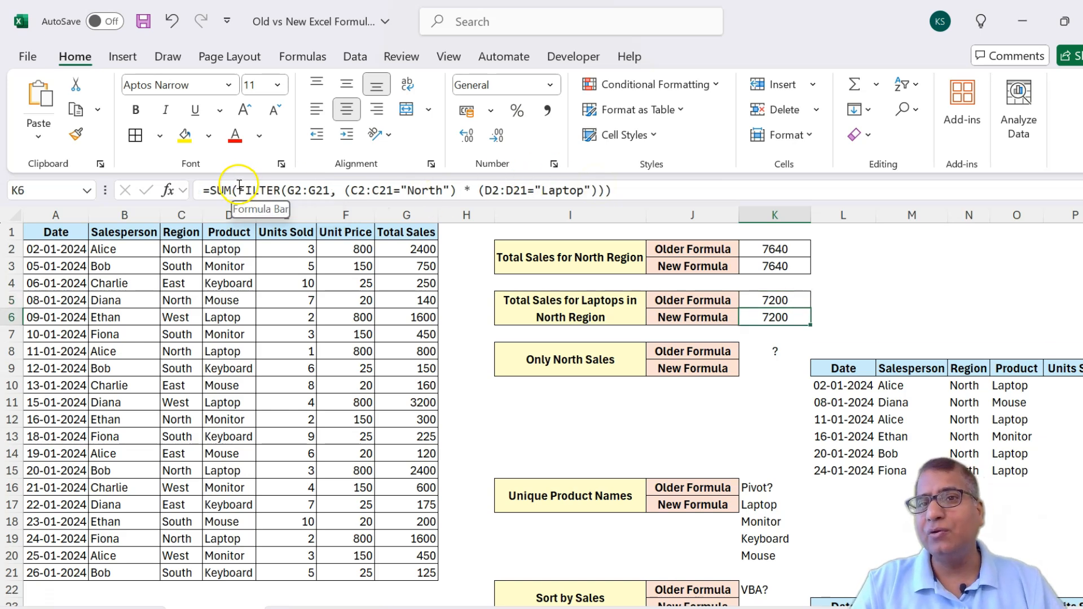
{"action": "left_click", "coordinate": [271, 190]}
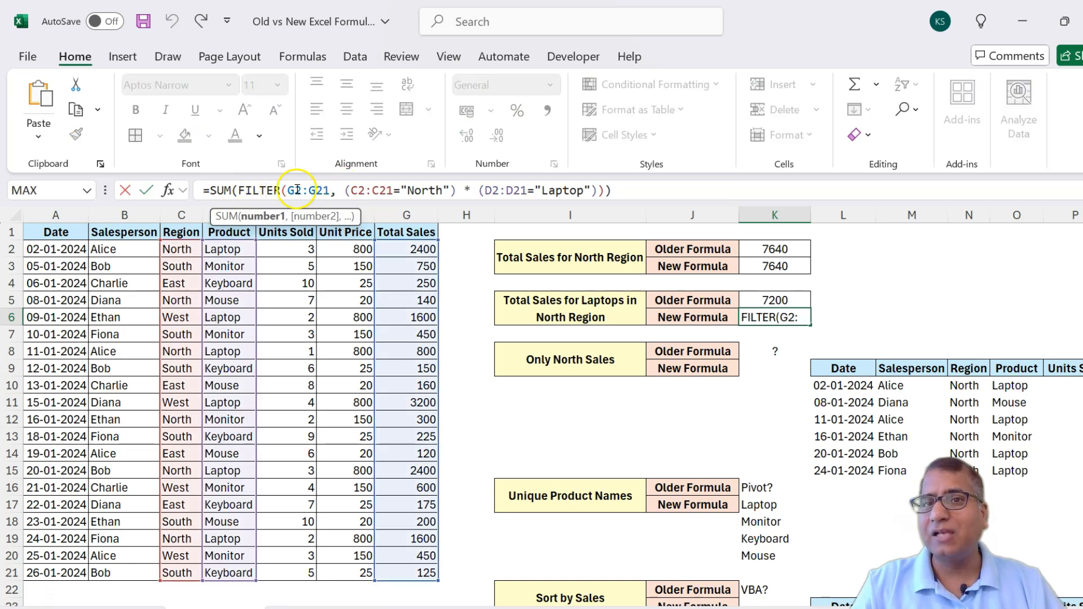
{"action": "left_click_drag", "start_coordinate": [344, 190], "coordinate": [607, 190]}
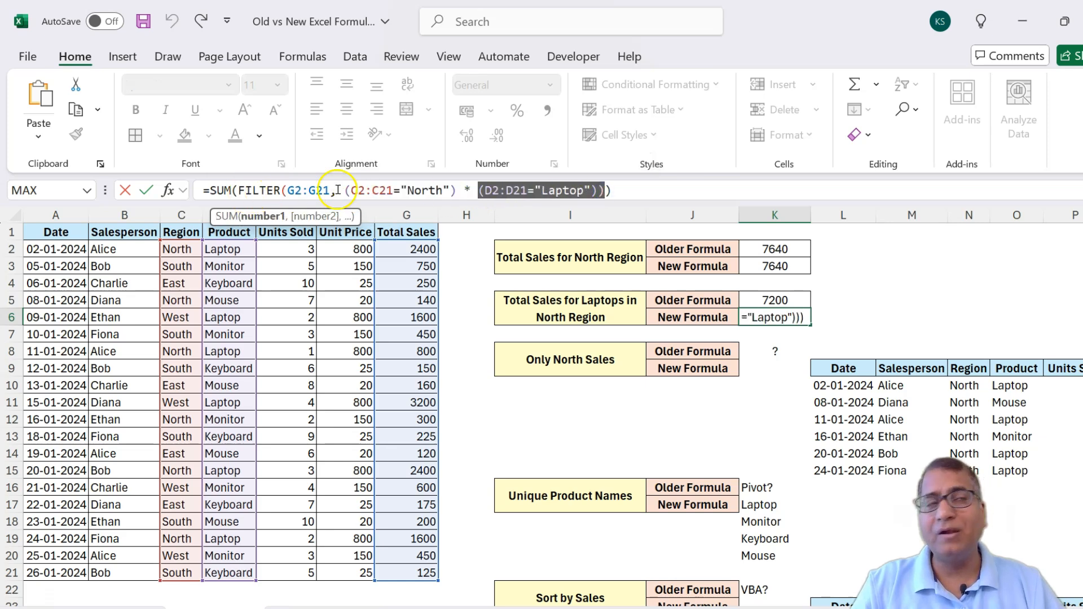
Step: Review the Only North Sales example, comparing the older formula entry in K8 with the FILTER formula in L10
{"action": "left_click", "coordinate": [797, 345]}
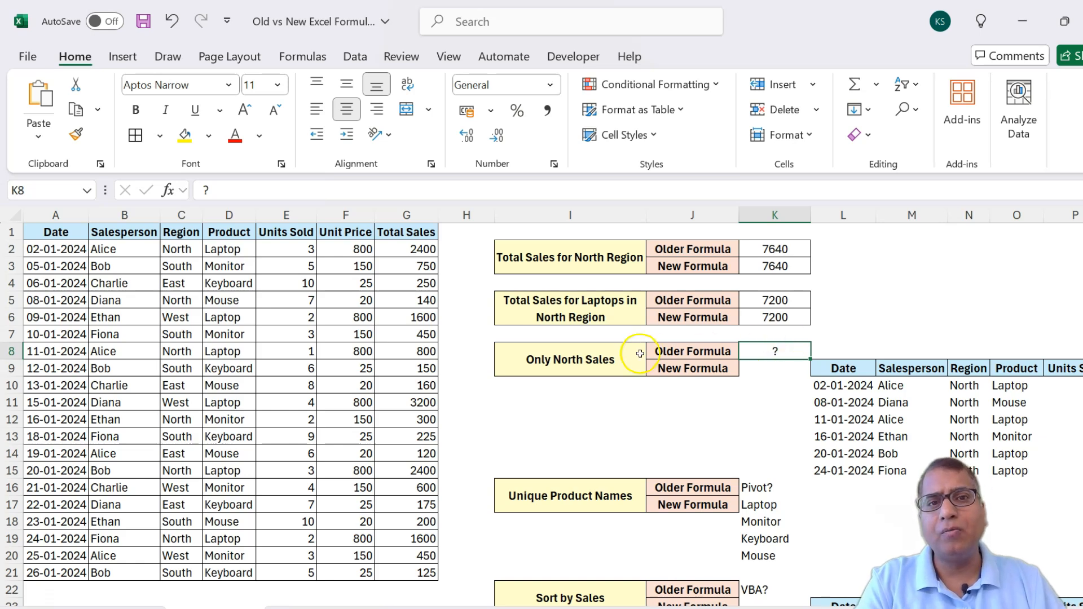
{"action": "left_click", "coordinate": [697, 354]}
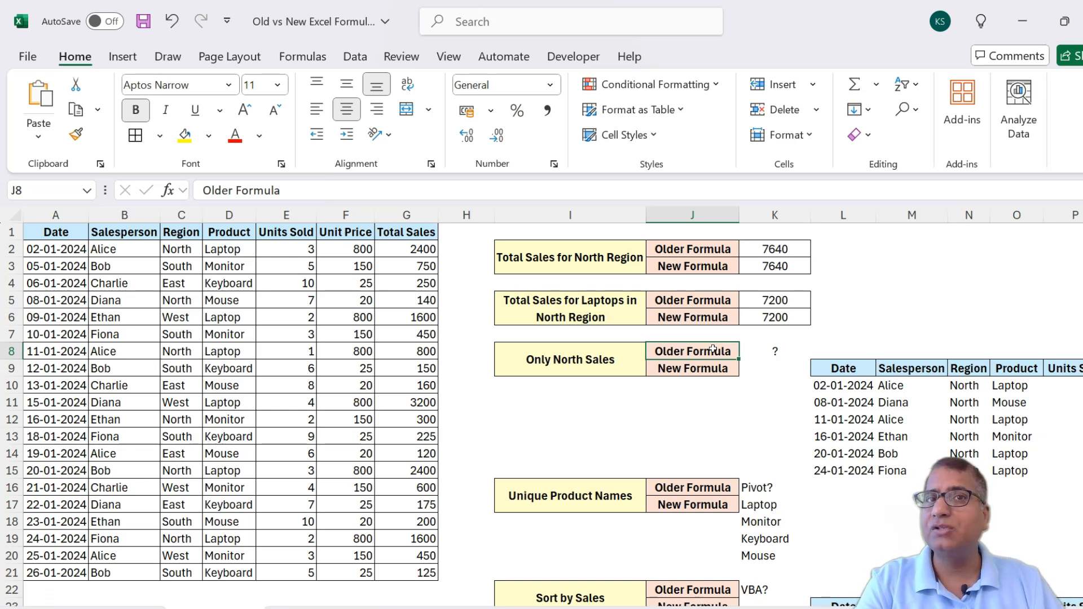
{"action": "left_click", "coordinate": [756, 370]}
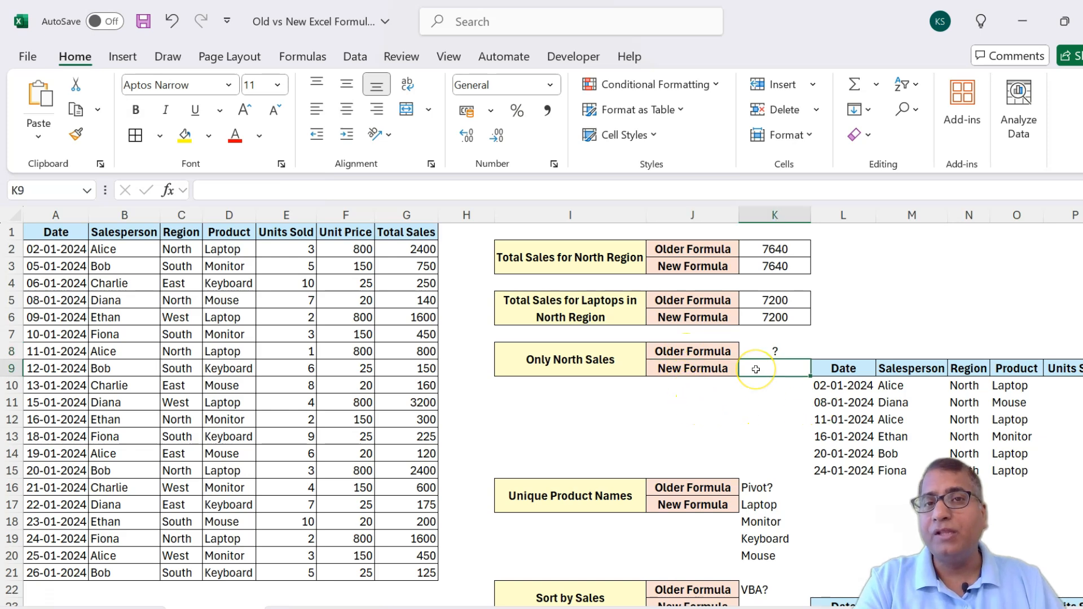
{"action": "left_click", "coordinate": [843, 386]}
{"action": "left_click_drag", "start_coordinate": [209, 190], "coordinate": [422, 187]}
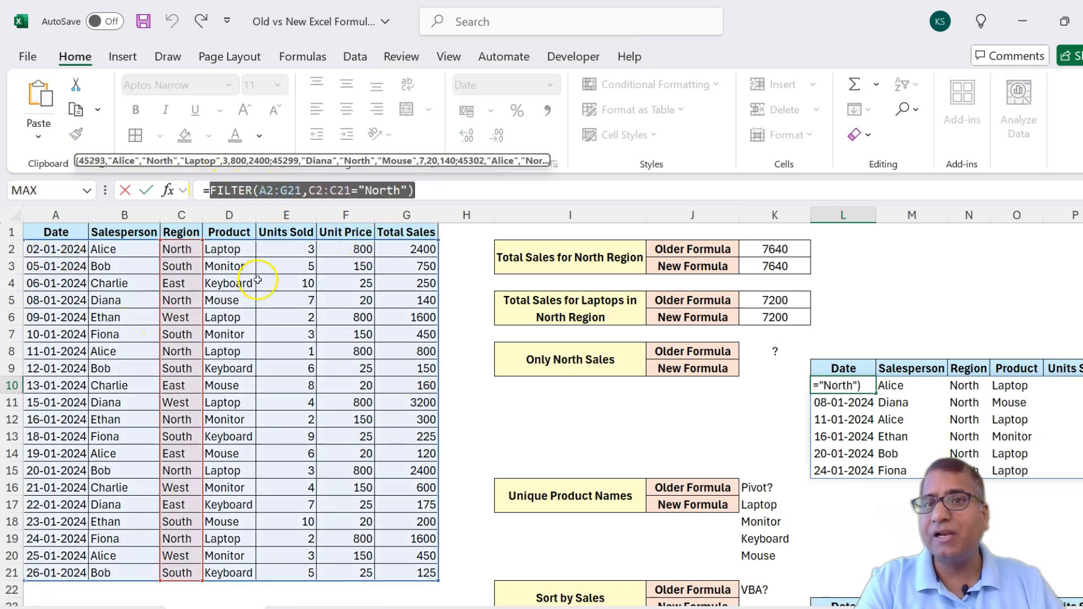
{"action": "key", "text": "Escape"}
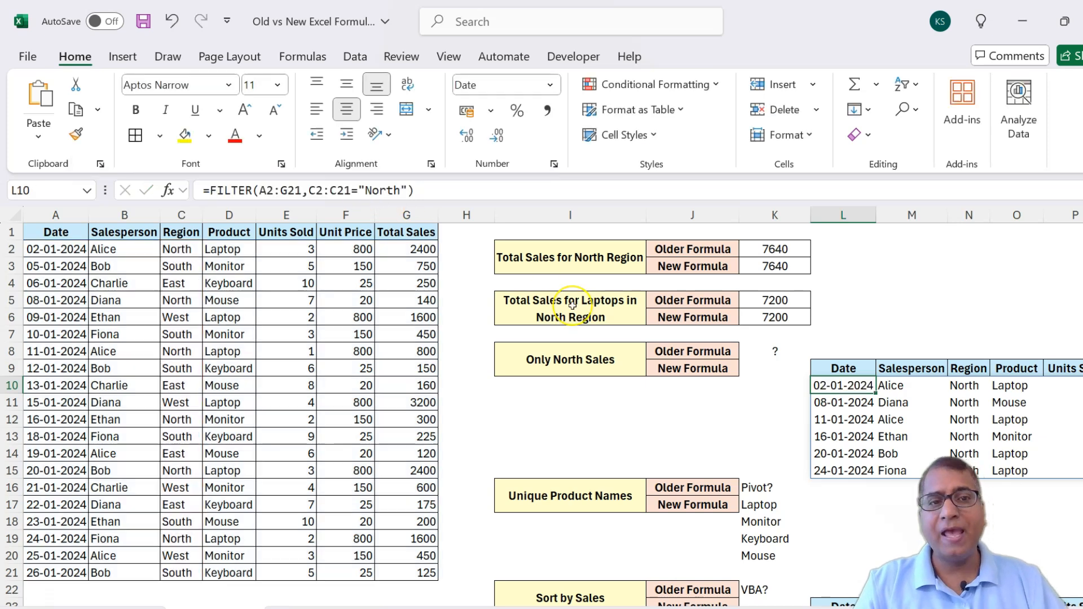
Step: Select the filtered North sales rows L10:R15 to inspect the full spilled range
{"action": "key", "text": "Right"}
{"action": "key", "text": "Right"}
{"action": "key", "text": "Right"}
{"action": "key", "text": "Right"}
{"action": "key", "text": "Right"}
{"action": "key", "text": "Right"}
{"action": "key", "text": "Right"}
{"action": "key", "text": "Right"}
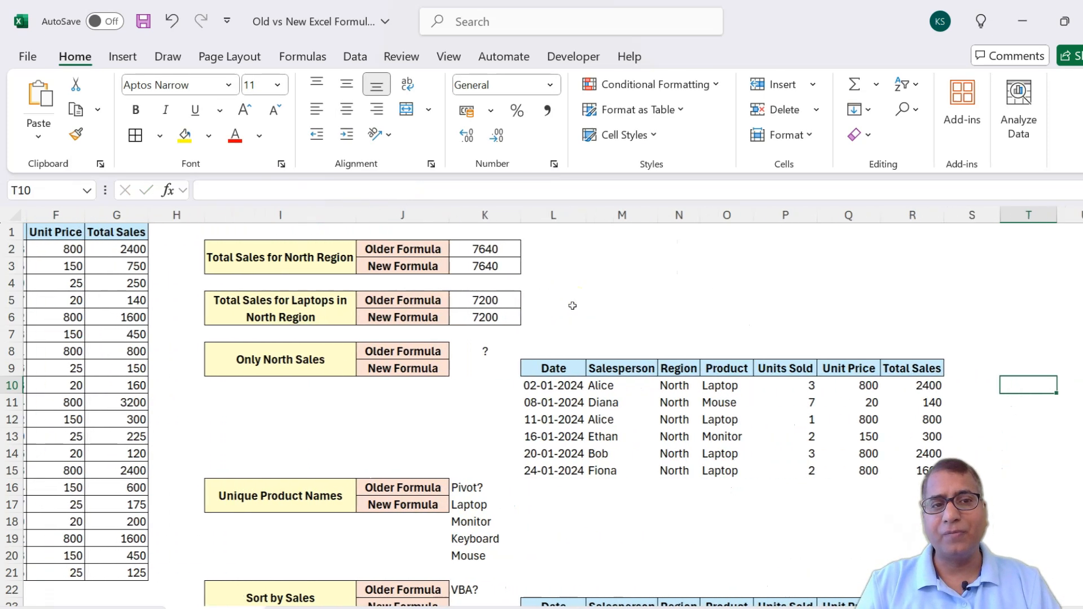
{"action": "left_click_drag", "start_coordinate": [546, 385], "coordinate": [919, 464]}
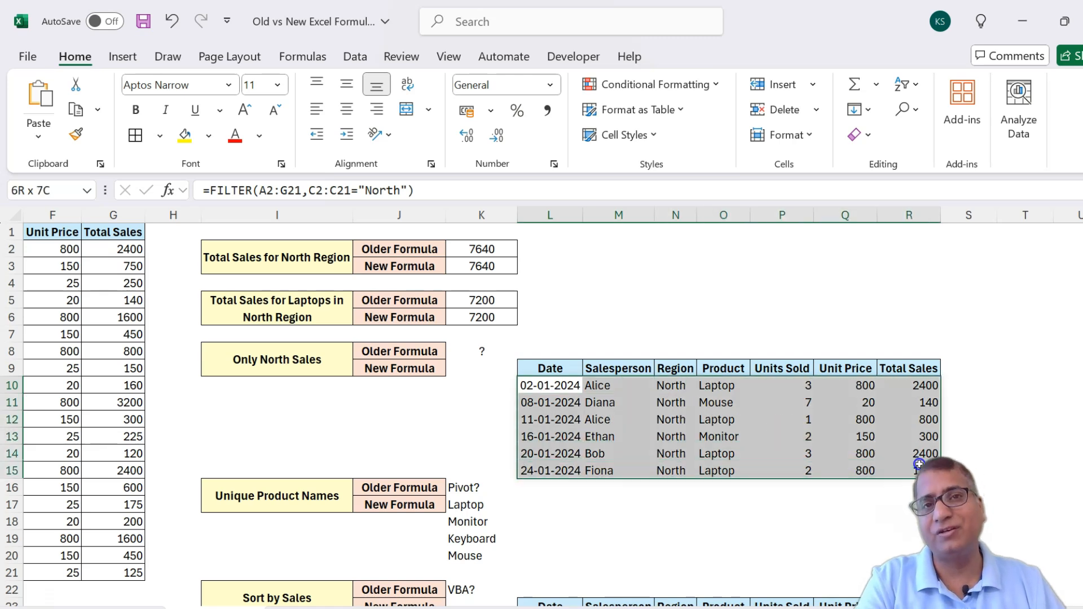
{"action": "left_click_drag", "start_coordinate": [919, 464], "coordinate": [919, 463]}
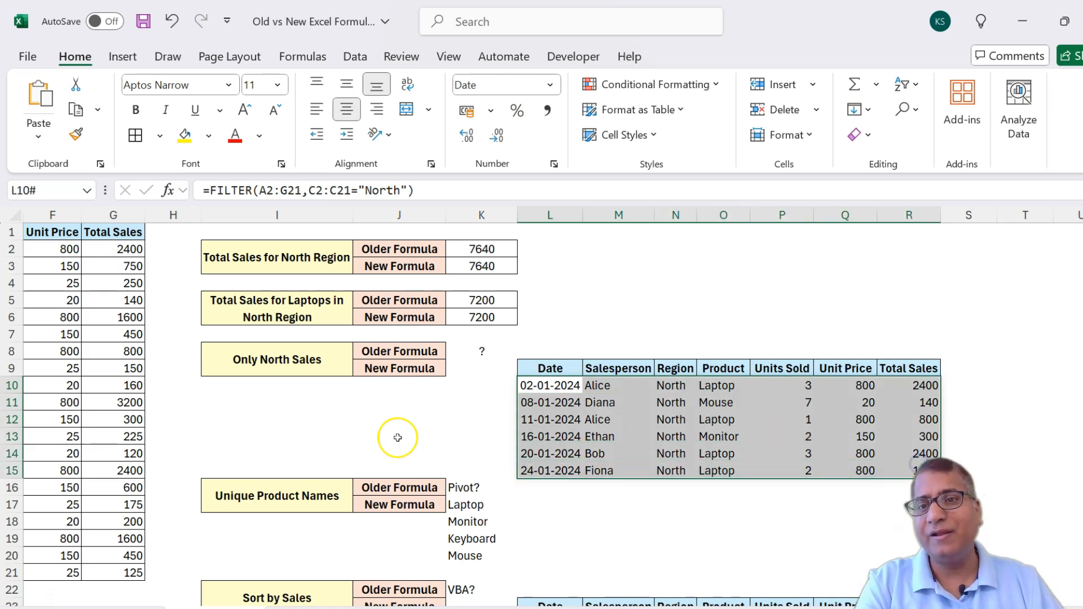
Step: Review the Unique Product Names example, comparing the older formula entry in K16 with the UNIQUE formula in K17
{"action": "scroll", "coordinate": [395, 438], "scroll_direction": "down", "scroll_amount": 2}
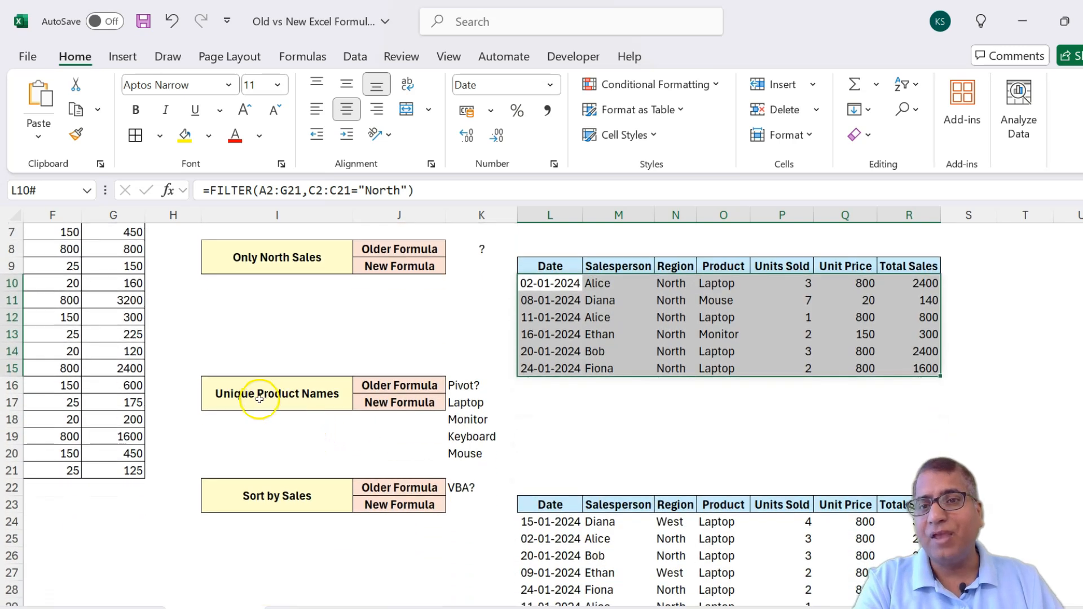
{"action": "left_click", "coordinate": [264, 398]}
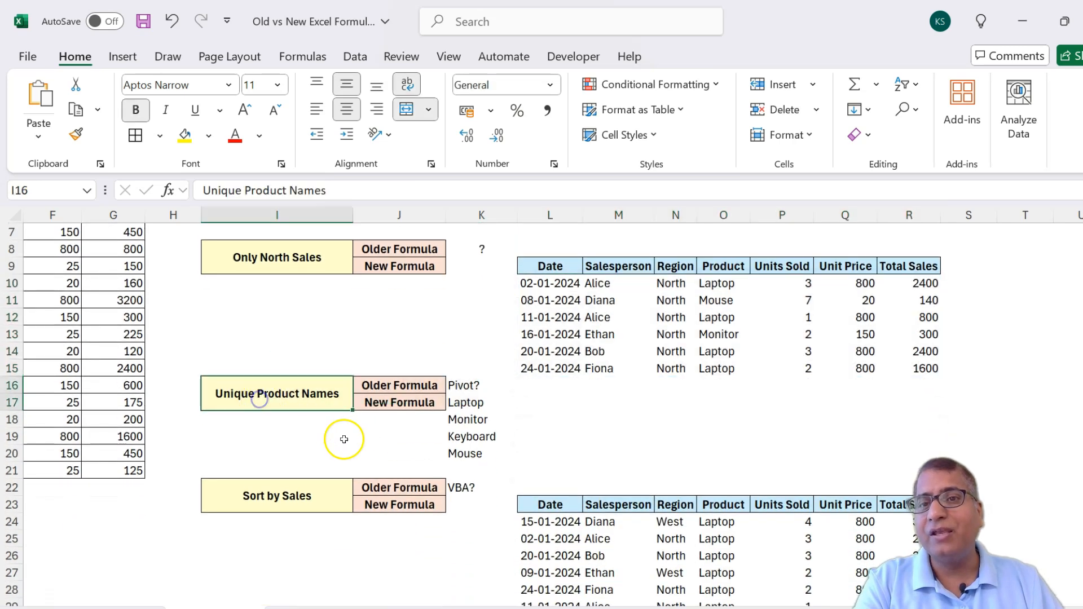
{"action": "left_click", "coordinate": [390, 387]}
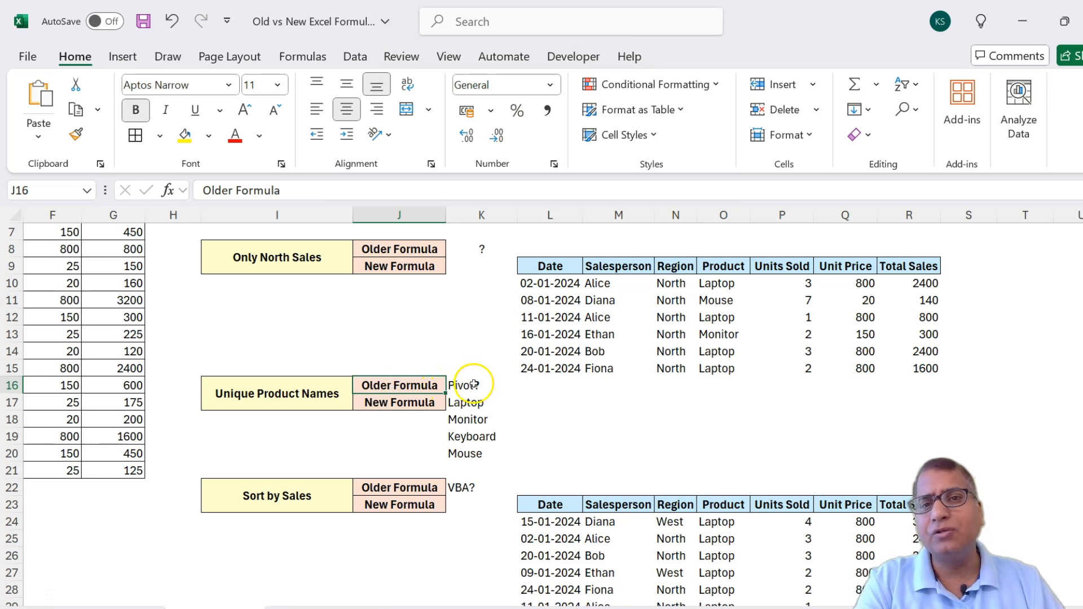
{"action": "left_click", "coordinate": [475, 384]}
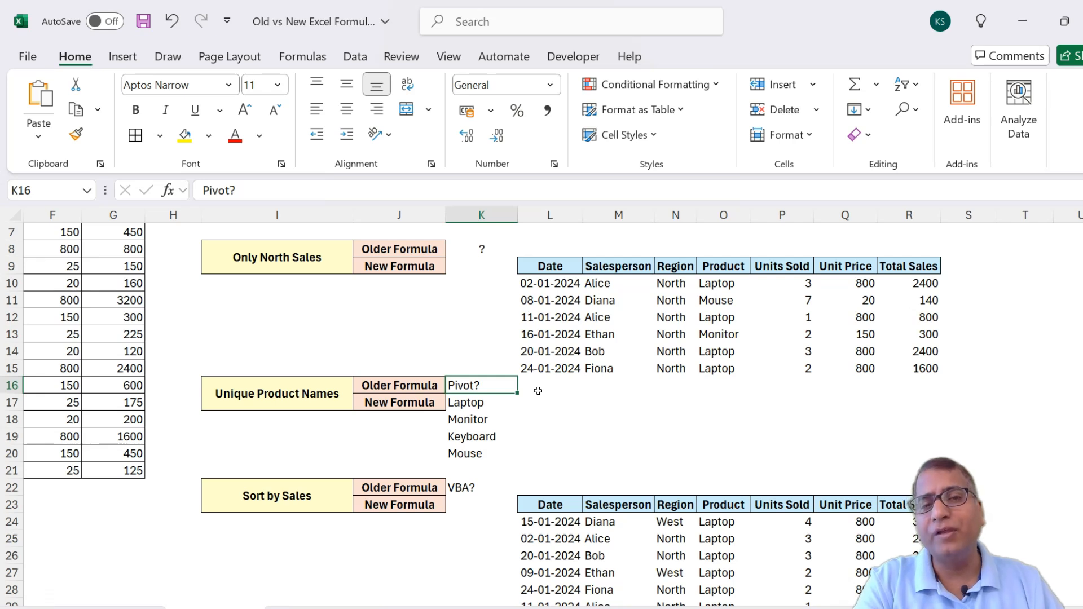
{"action": "left_click", "coordinate": [418, 386]}
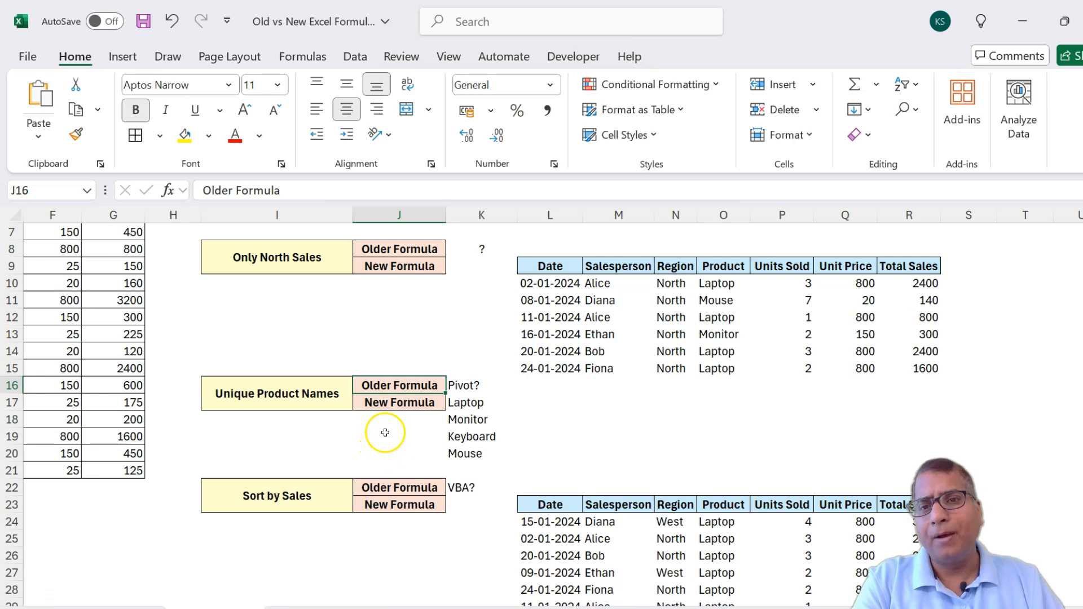
{"action": "left_click", "coordinate": [385, 402]}
{"action": "left_click", "coordinate": [475, 403]}
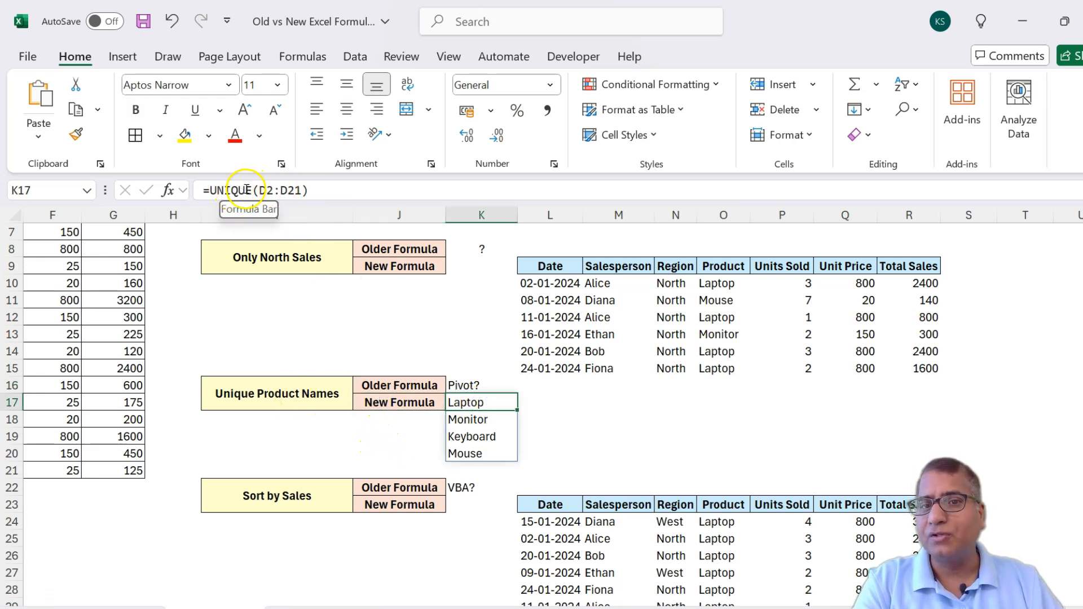
Step: Inspect the UNIQUE formula in K17 and trace its source range D2:D21 in the Product column
{"action": "left_click", "coordinate": [274, 190]}
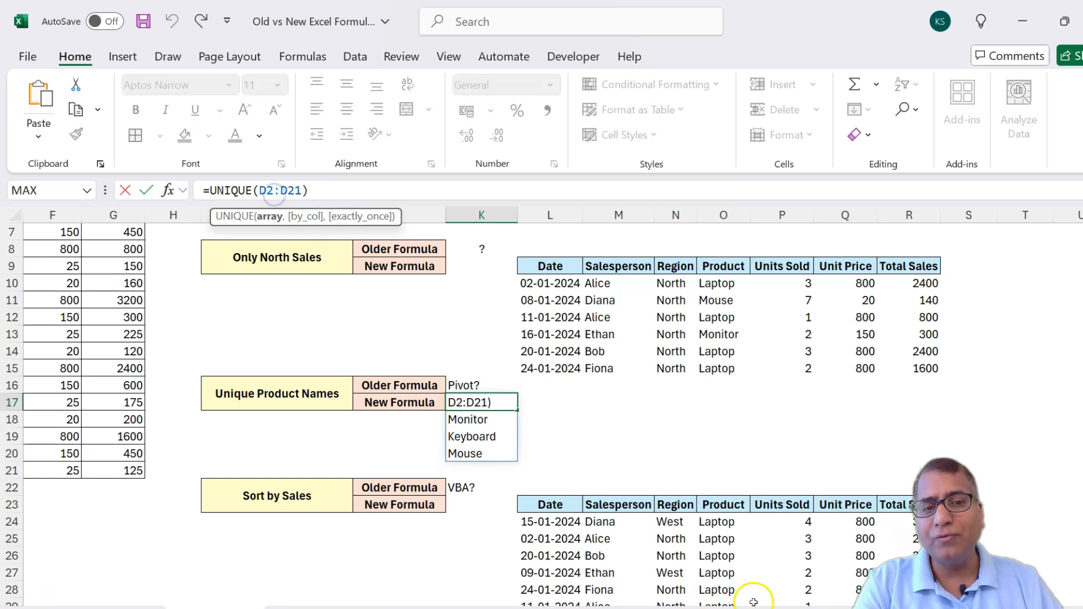
{"action": "left_click_drag", "start_coordinate": [790, 608], "coordinate": [756, 608]}
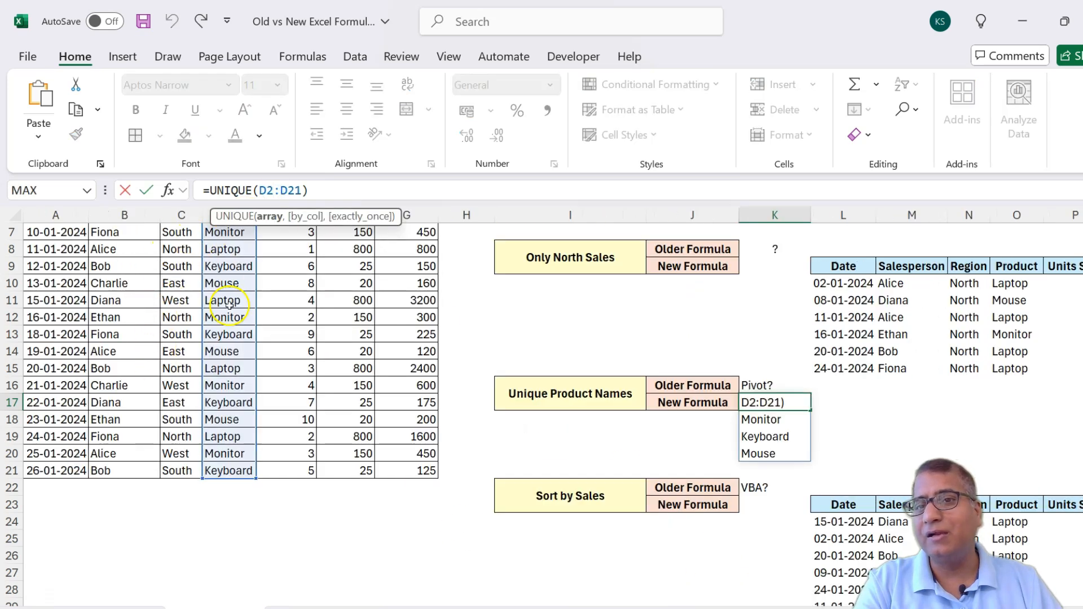
{"action": "scroll", "coordinate": [224, 298], "scroll_direction": "up", "scroll_amount": 2}
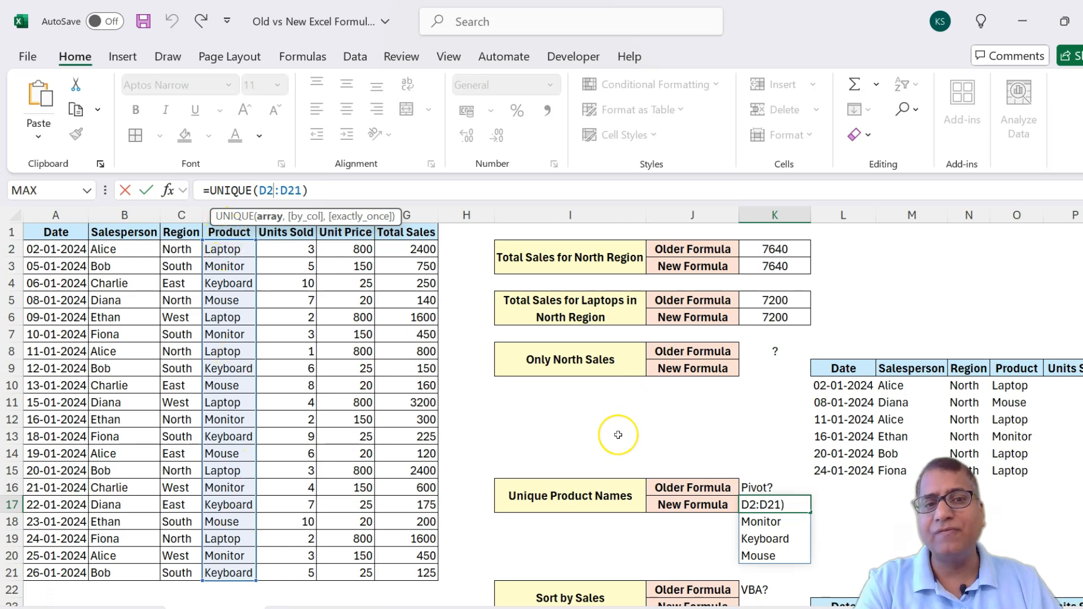
{"action": "key", "text": "ctrl+Return"}
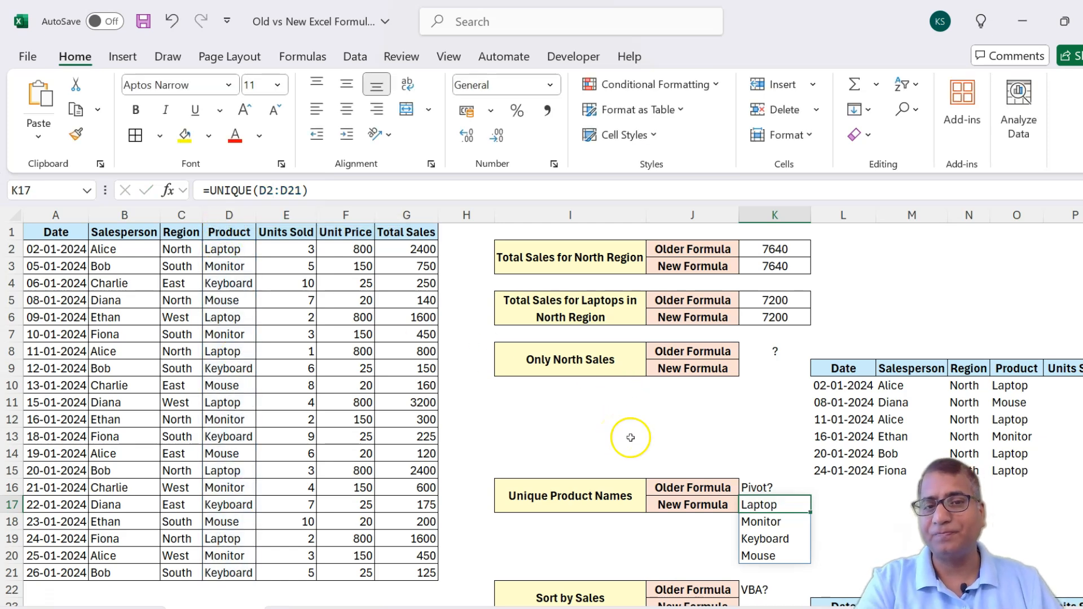
Step: Review the Sort by Sales example and its older formula entry in K22
{"action": "scroll", "coordinate": [634, 438], "scroll_direction": "down", "scroll_amount": 2}
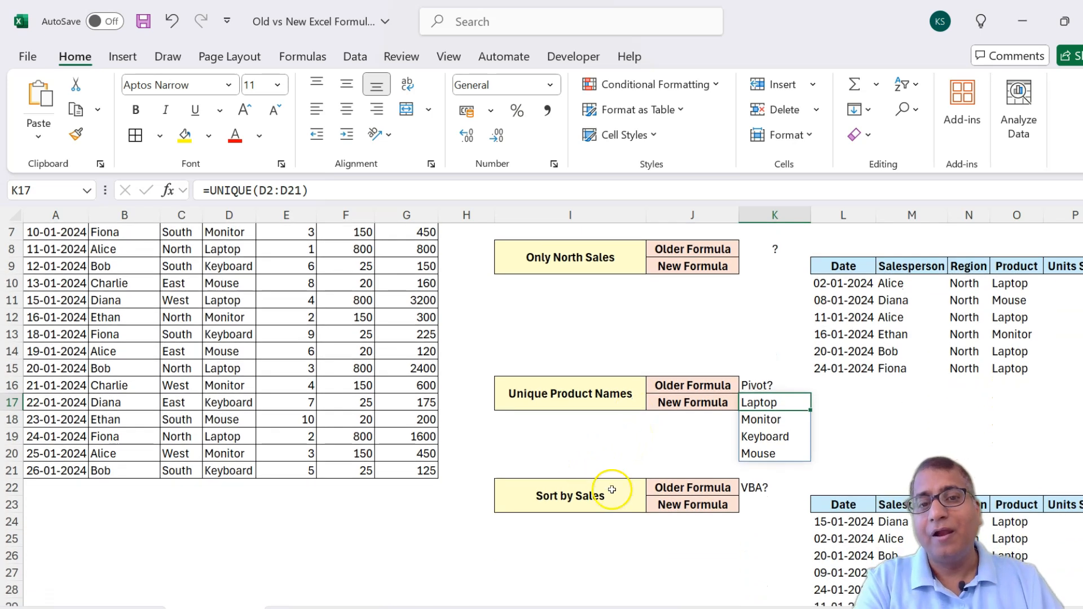
{"action": "left_click", "coordinate": [612, 489]}
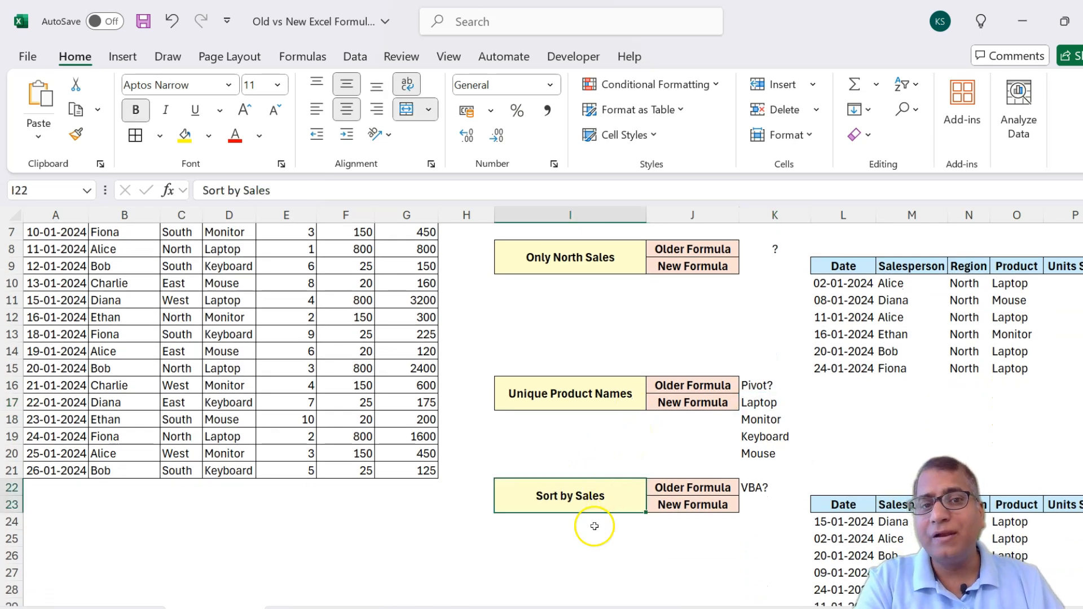
{"action": "left_click", "coordinate": [725, 488]}
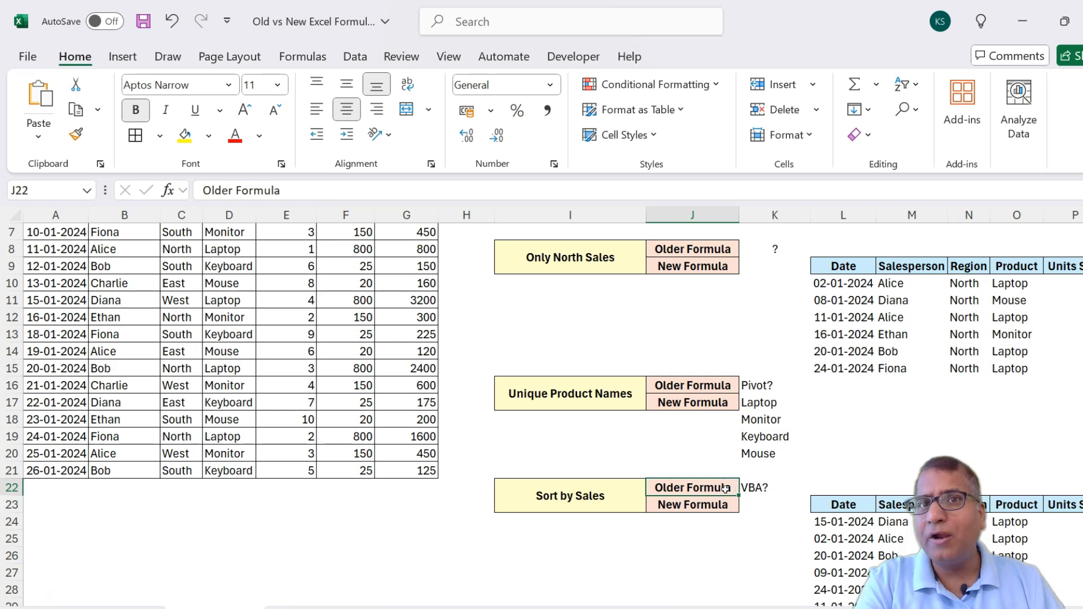
{"action": "left_click", "coordinate": [768, 486]}
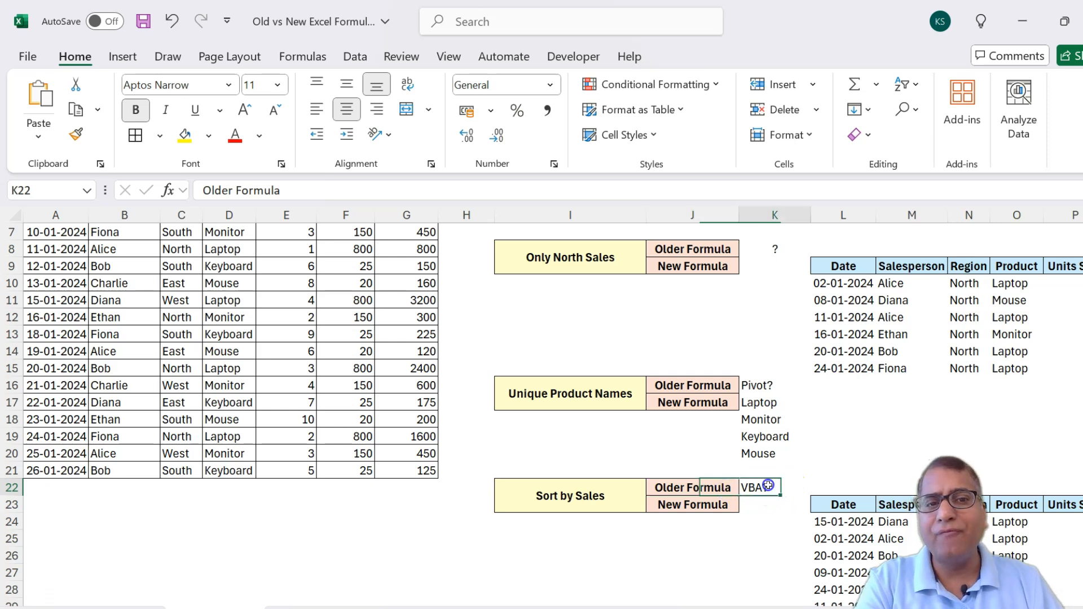
{"action": "scroll", "coordinate": [767, 484], "scroll_direction": "down", "scroll_amount": 1}
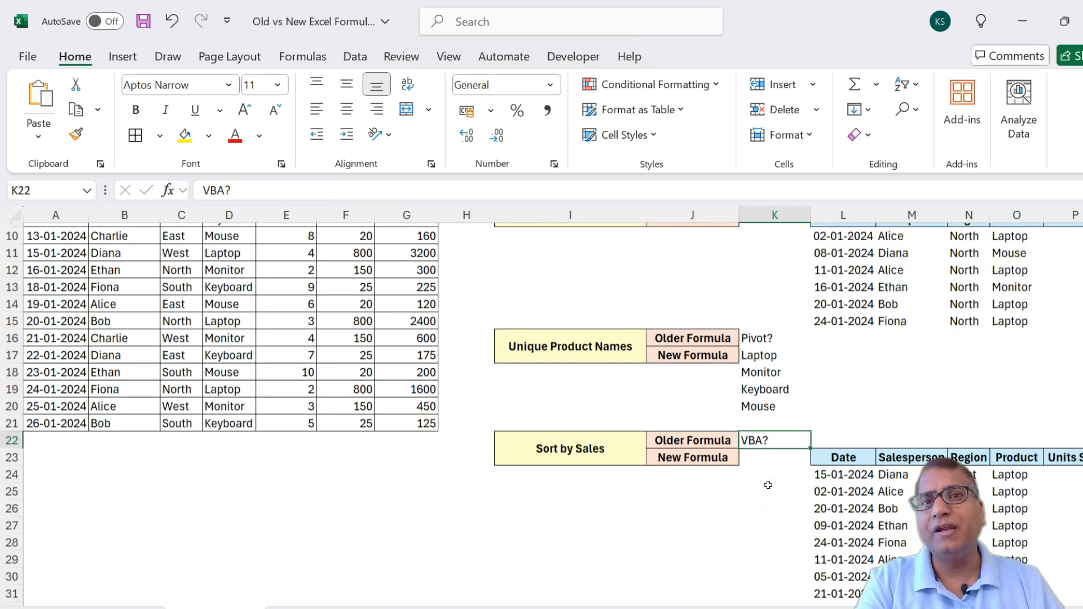
{"action": "left_click", "coordinate": [627, 457]}
{"action": "scroll", "coordinate": [630, 464], "scroll_direction": "down", "scroll_amount": 1}
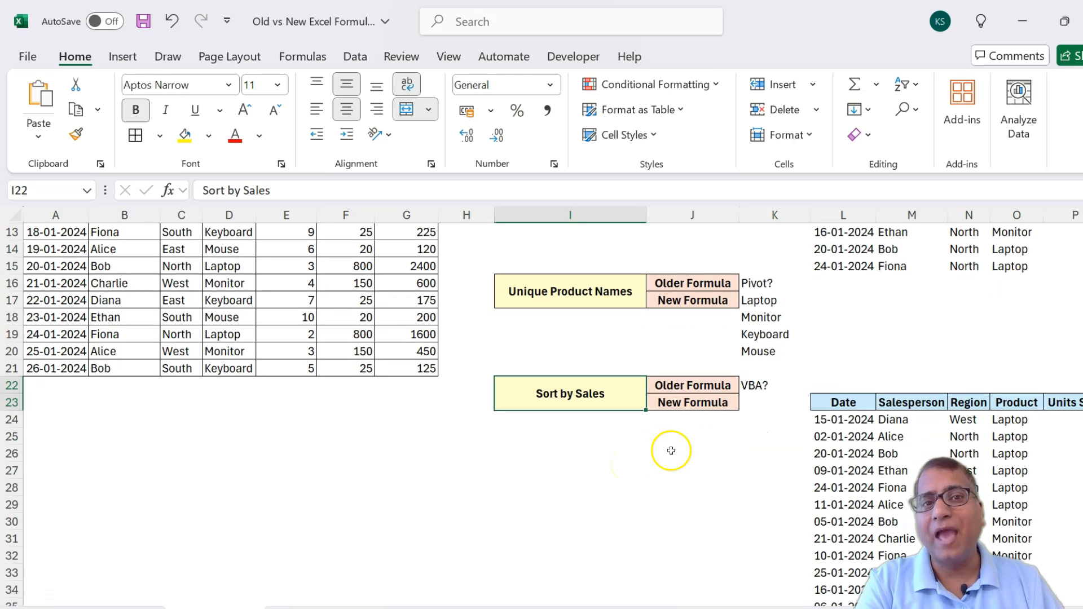
Step: Examine the SORTBY formula in L24, its source ranges A2:G21 and G2:G21, and the sorted rows it returns
{"action": "left_click", "coordinate": [834, 420]}
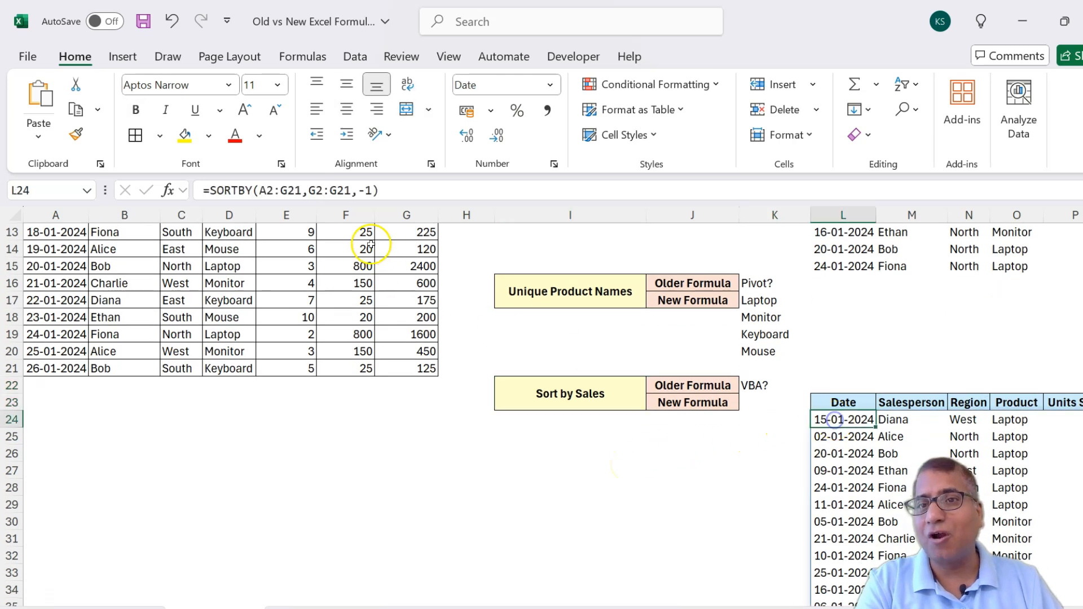
{"action": "left_click", "coordinate": [257, 190]}
{"action": "scroll", "coordinate": [392, 285], "scroll_direction": "up", "scroll_amount": 4}
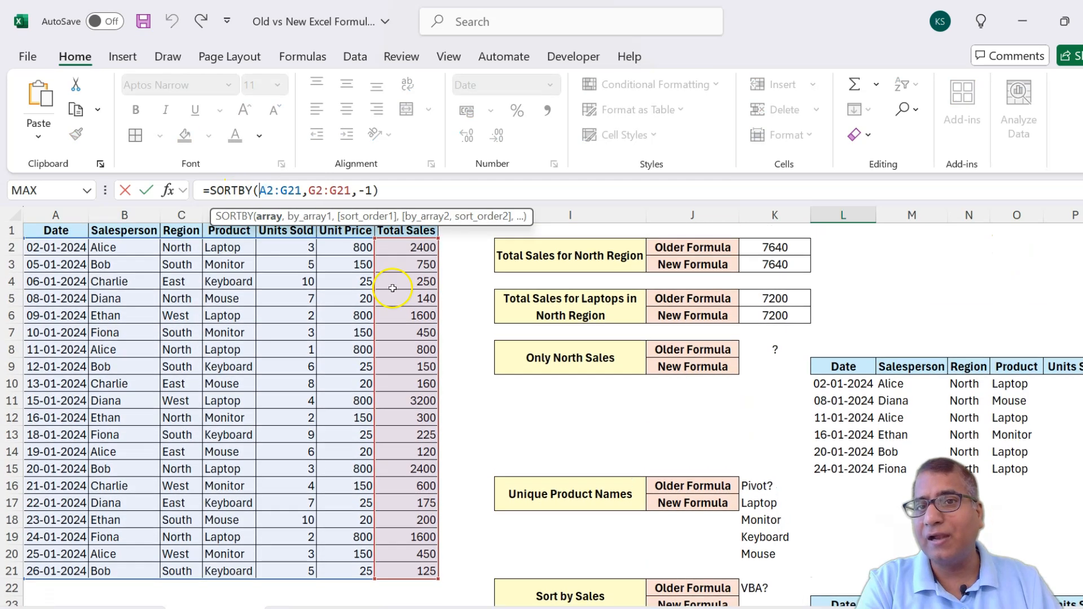
{"action": "scroll", "coordinate": [392, 290], "scroll_direction": "down", "scroll_amount": 3}
{"action": "scroll", "coordinate": [392, 290], "scroll_direction": "down", "scroll_amount": 3}
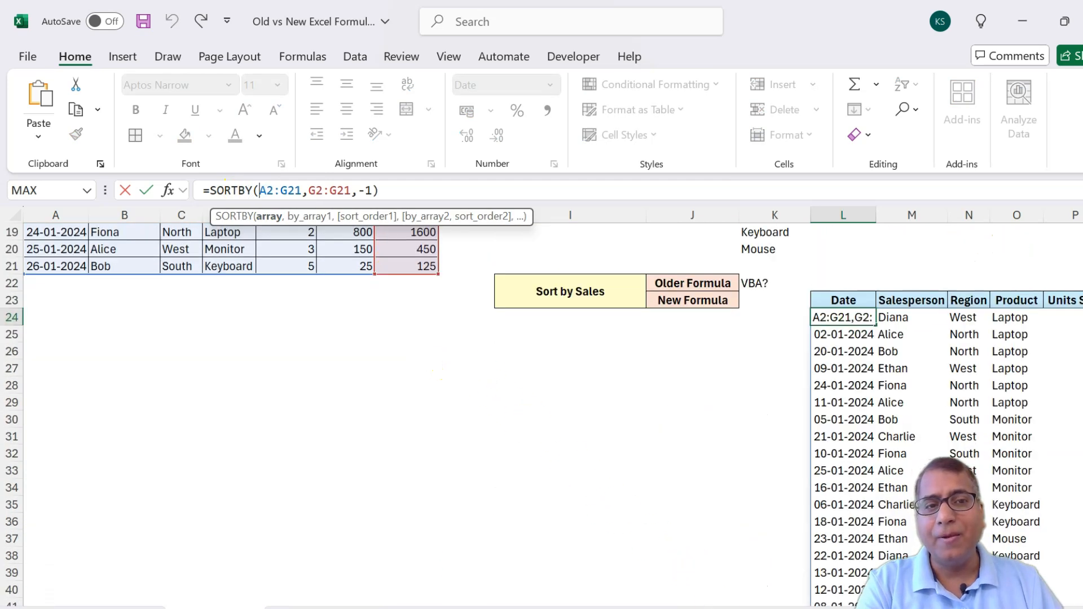
{"action": "scroll", "coordinate": [564, 395], "scroll_direction": "right", "scroll_amount": 6}
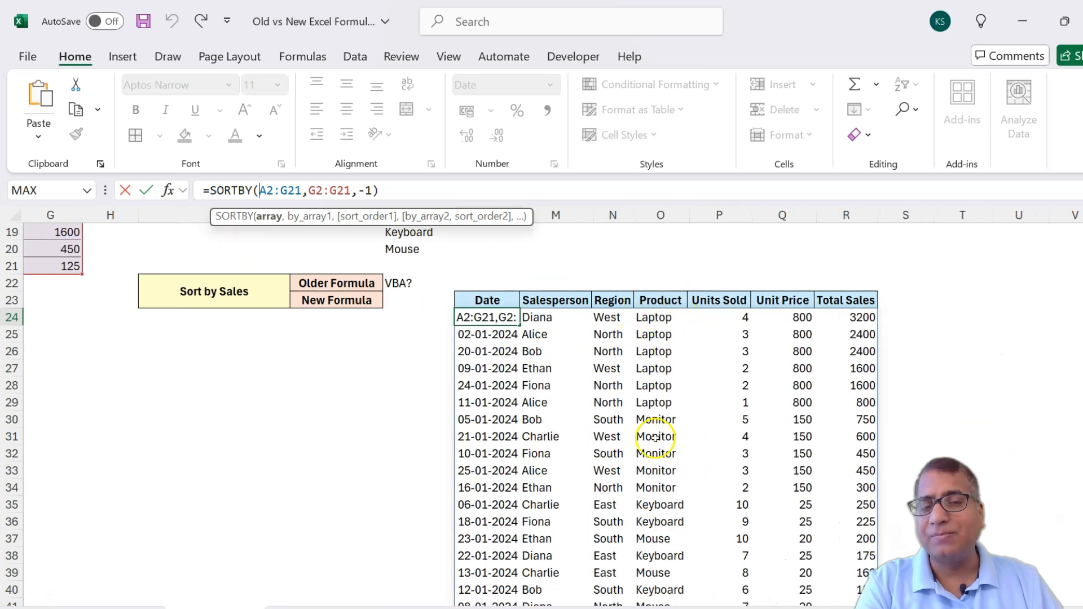
{"action": "key", "text": "Escape"}
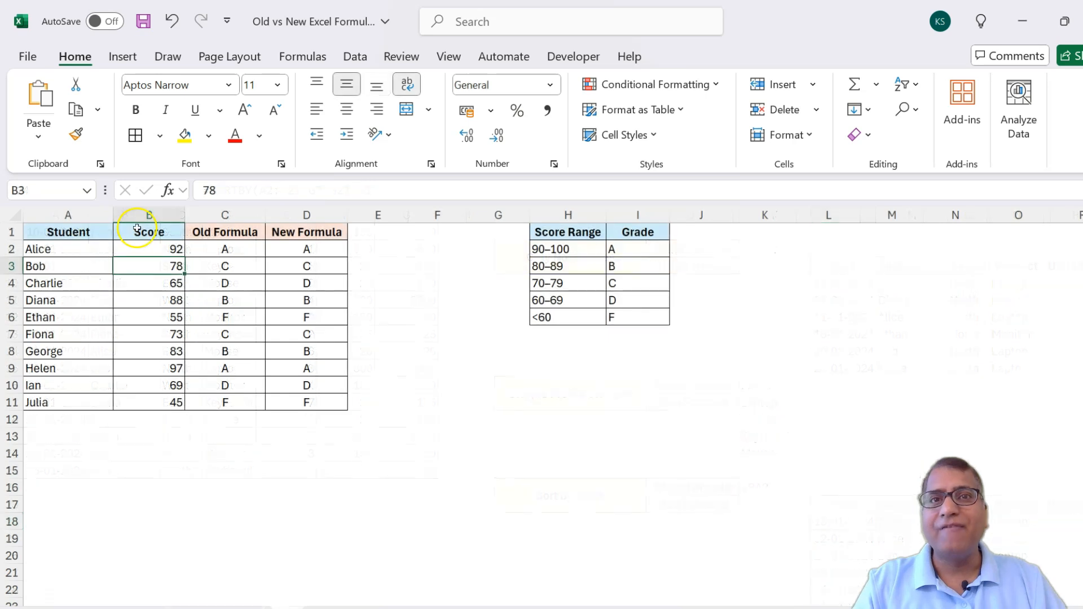
Step: On the student grades sheet, highlight the Student column A1:A11 and the Score Range and Grade table H1:I6
{"action": "left_click_drag", "start_coordinate": [80, 234], "coordinate": [90, 397]}
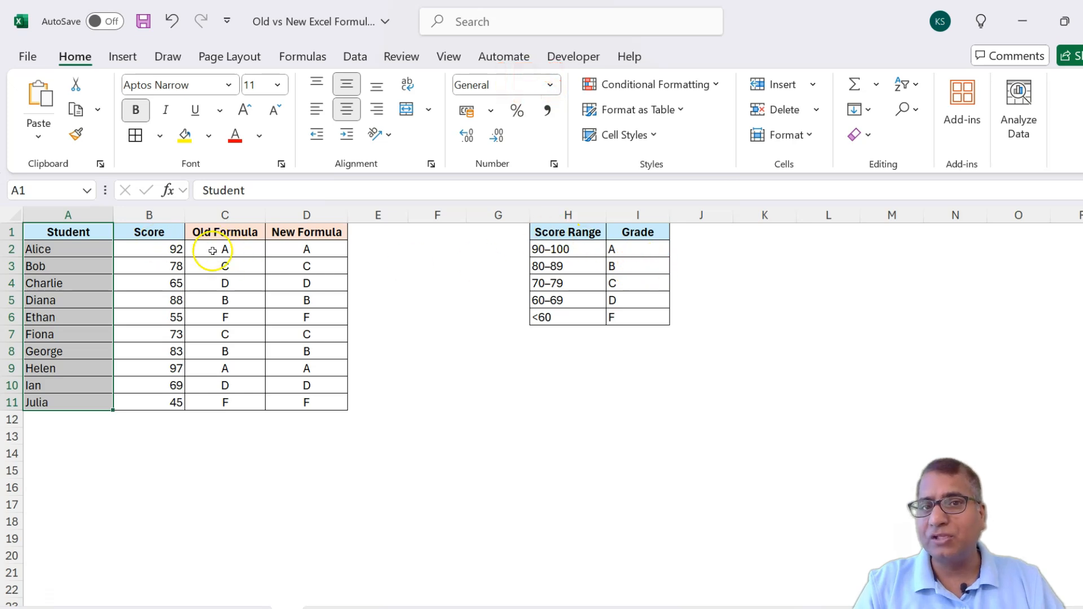
{"action": "left_click", "coordinate": [571, 236]}
{"action": "left_click_drag", "start_coordinate": [570, 236], "coordinate": [627, 315]}
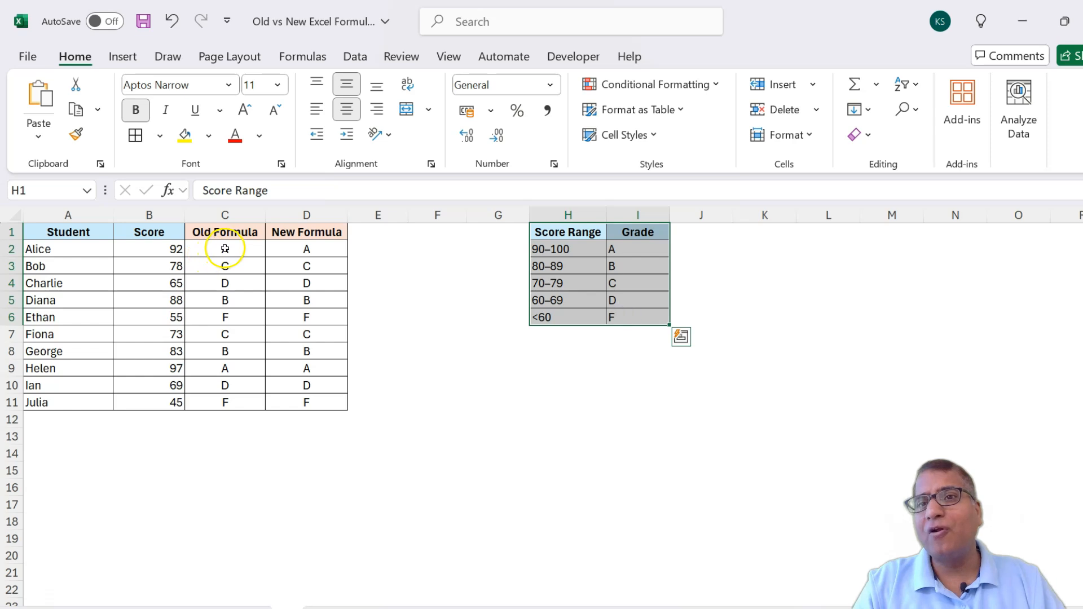
Step: Examine the nested IF grading formula in C2, highlighting its inner IF conditions and the whole formula
{"action": "left_click", "coordinate": [224, 248]}
{"action": "left_click", "coordinate": [235, 190]}
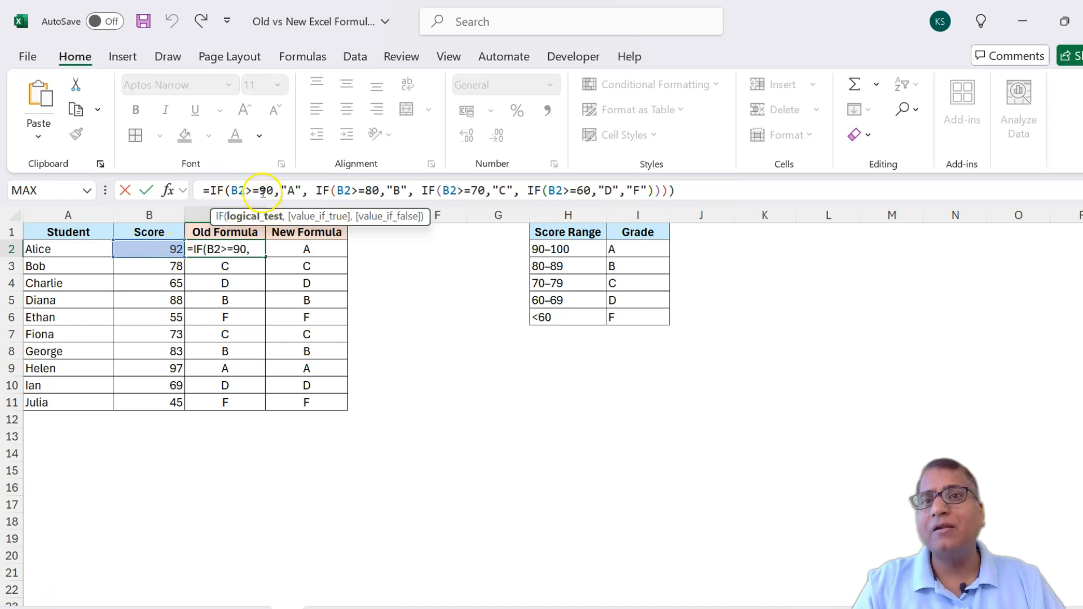
{"action": "left_click", "coordinate": [331, 190]}
{"action": "double_click", "coordinate": [324, 190]}
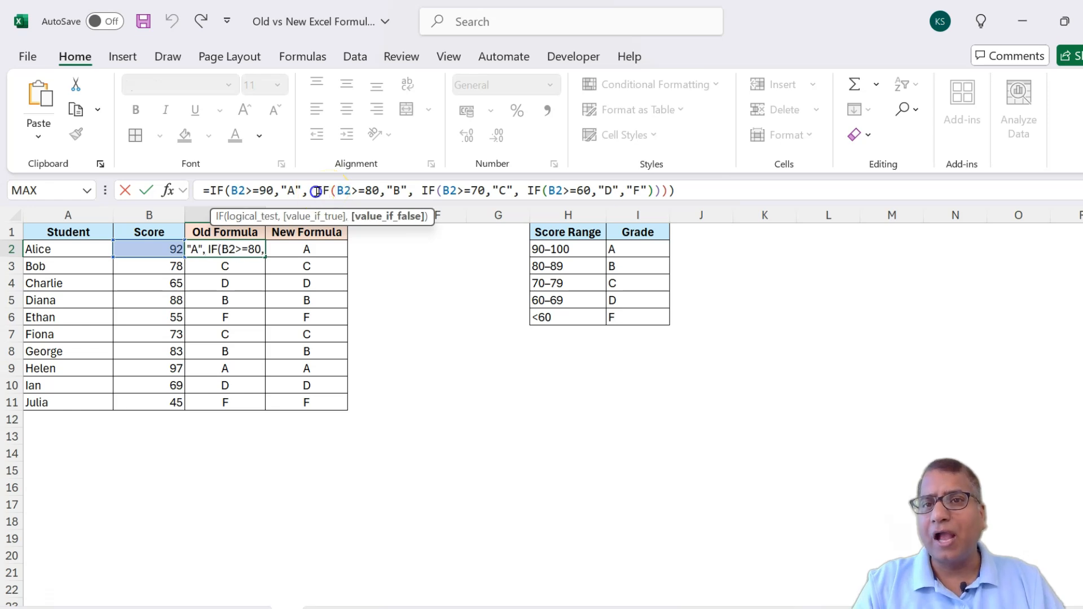
{"action": "left_click_drag", "start_coordinate": [338, 190], "coordinate": [451, 193]}
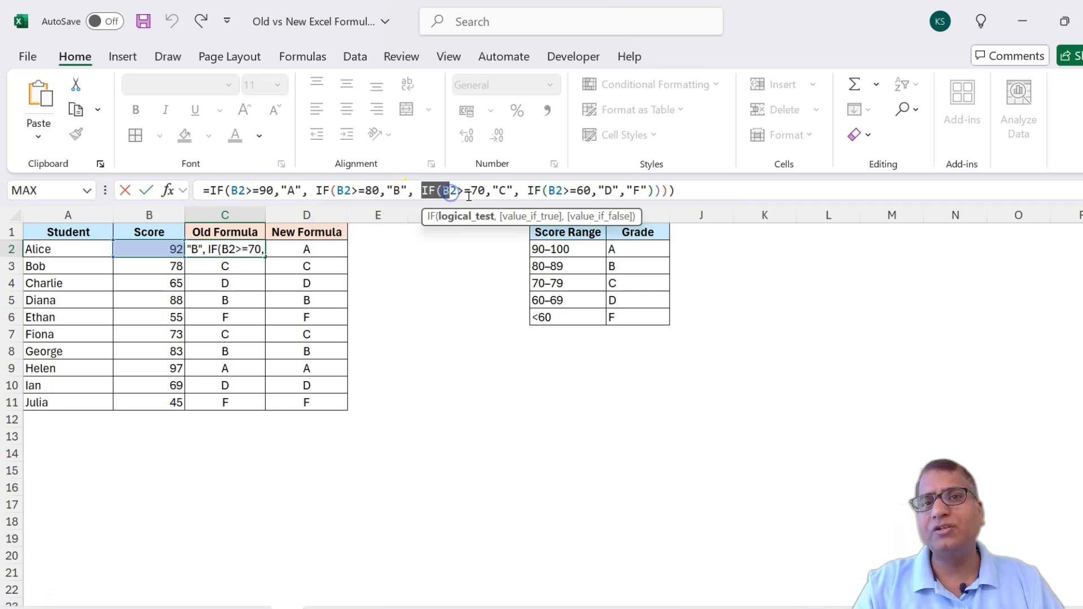
{"action": "left_click_drag", "start_coordinate": [549, 190], "coordinate": [173, 186]}
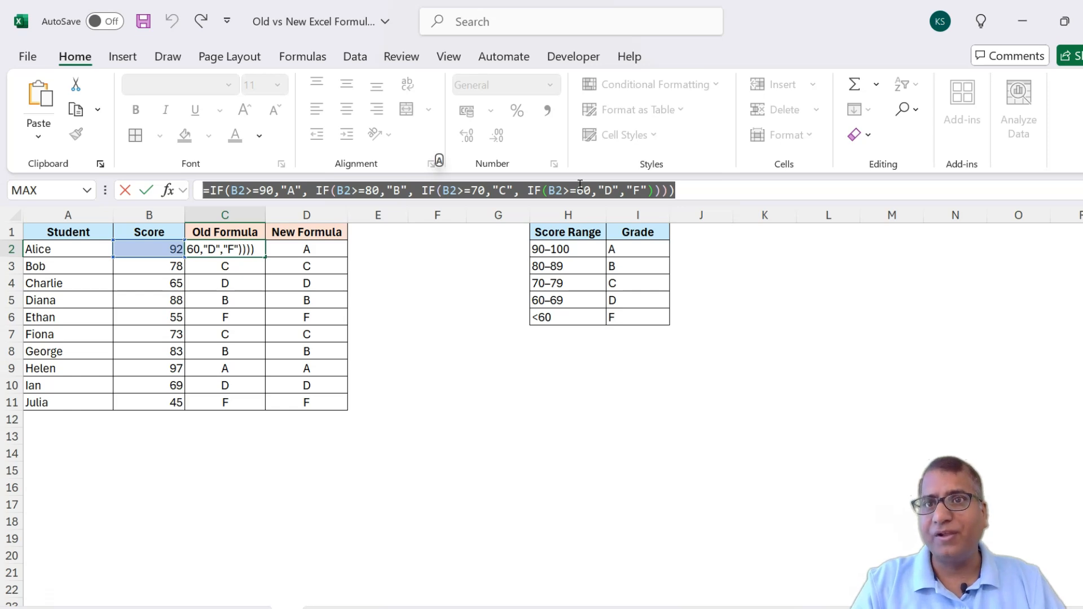
{"action": "key", "text": "Escape"}
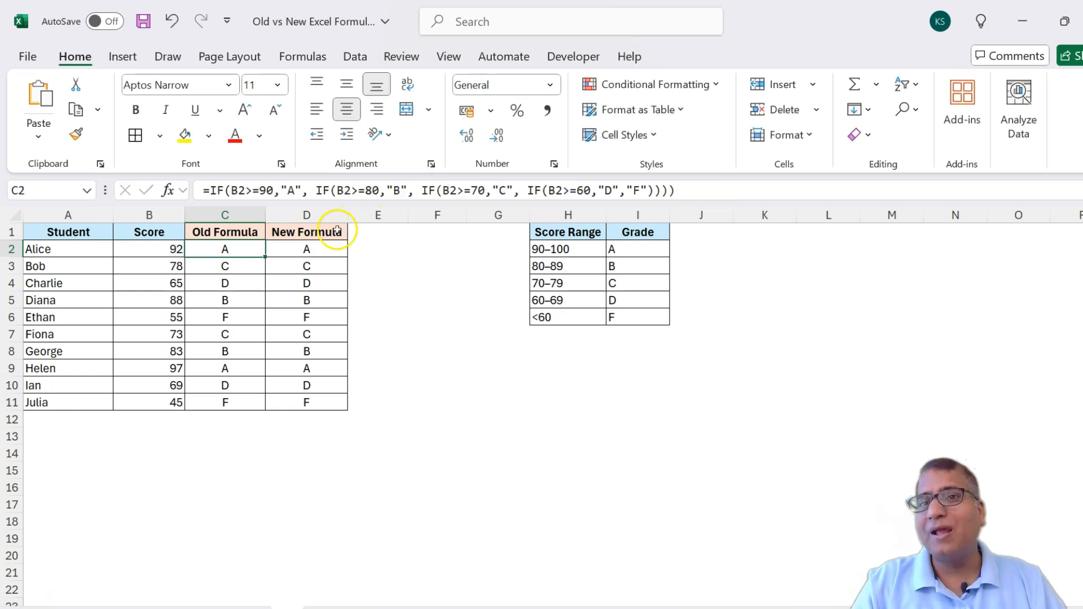
Step: Examine the IFS grading formula in D2, highlighting its condition and grade pairs
{"action": "left_click", "coordinate": [319, 245]}
{"action": "left_click", "coordinate": [238, 191]}
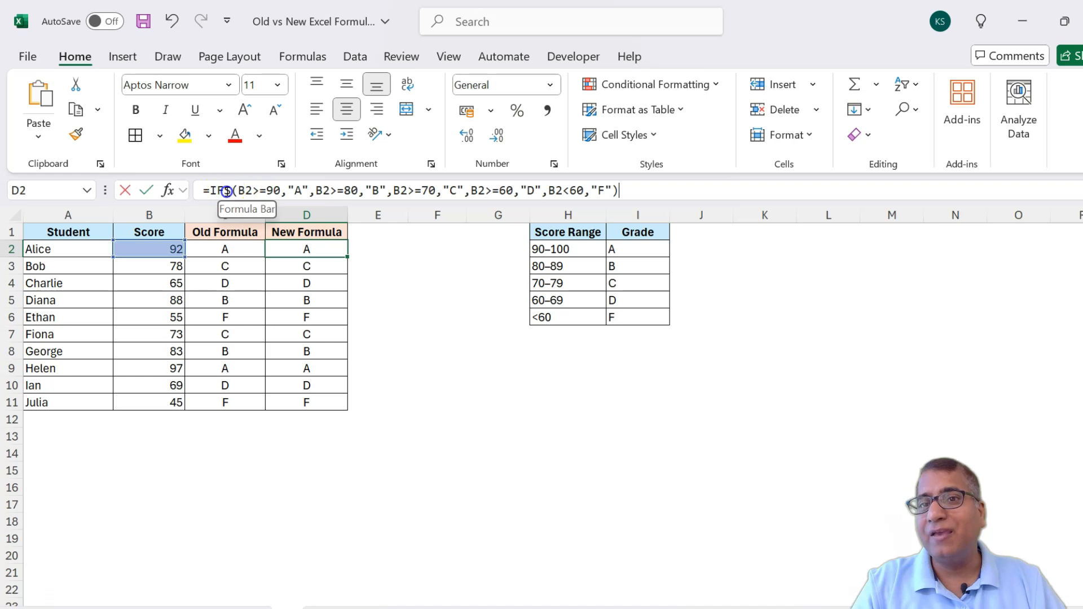
{"action": "left_click_drag", "start_coordinate": [238, 192], "coordinate": [308, 191]}
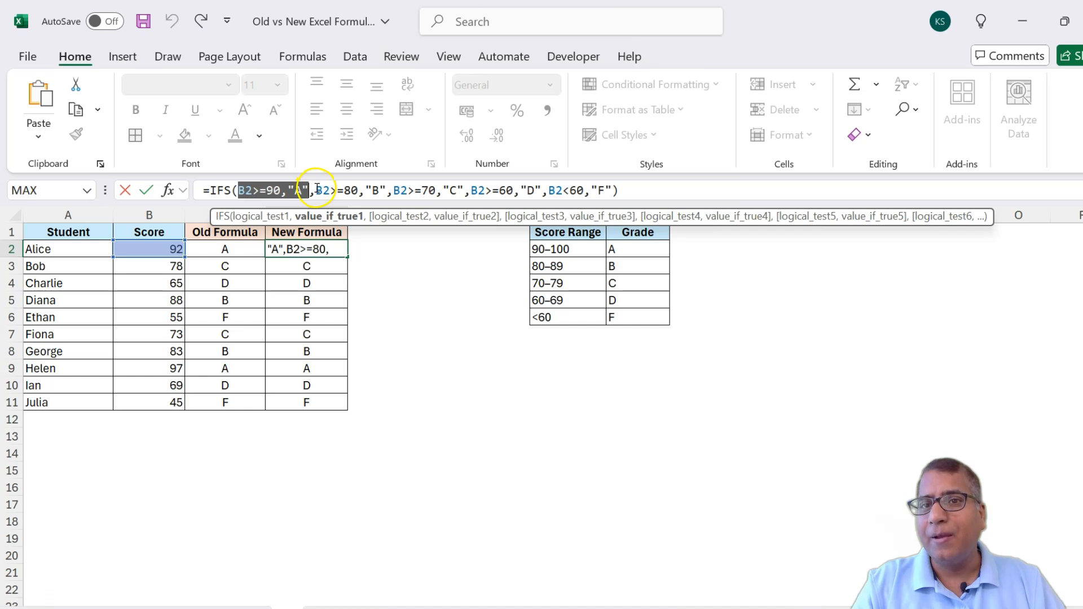
{"action": "left_click", "coordinate": [317, 189]}
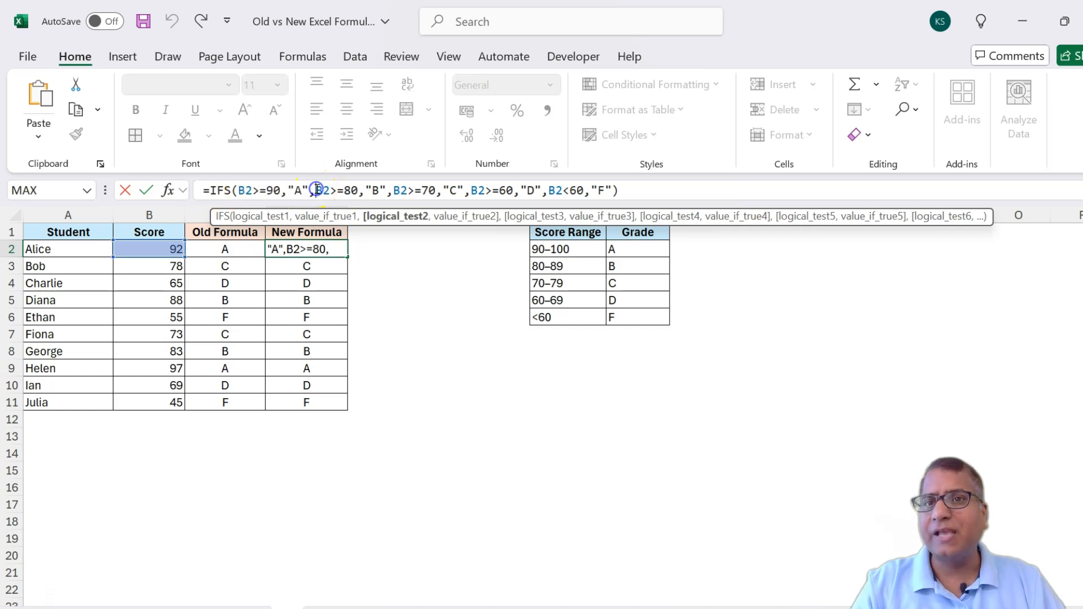
{"action": "left_click_drag", "start_coordinate": [316, 190], "coordinate": [569, 190]}
{"action": "left_click", "coordinate": [393, 190]}
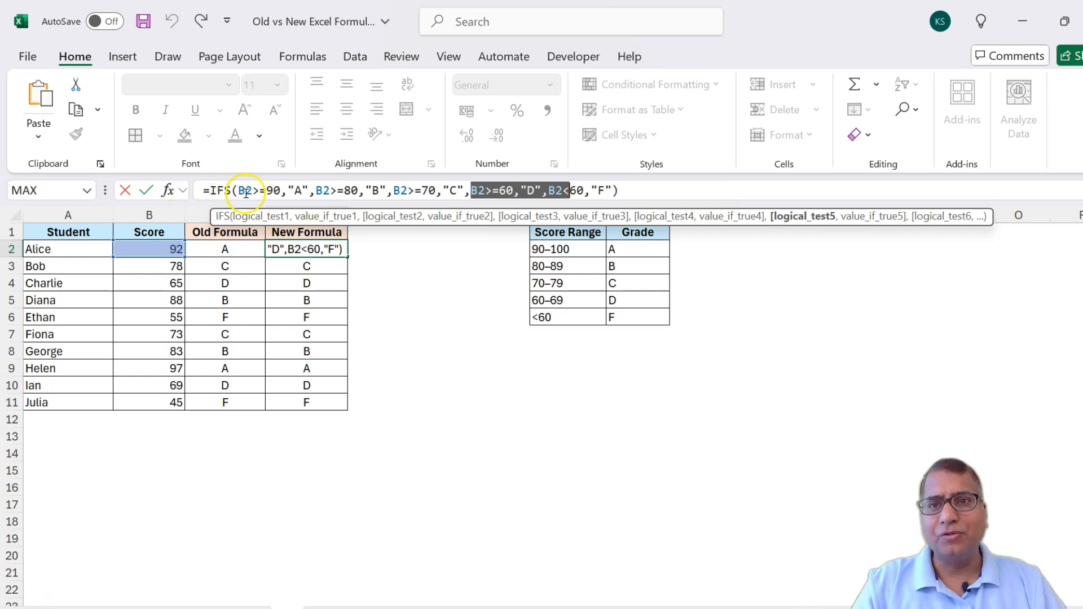
{"action": "key", "text": "Escape"}
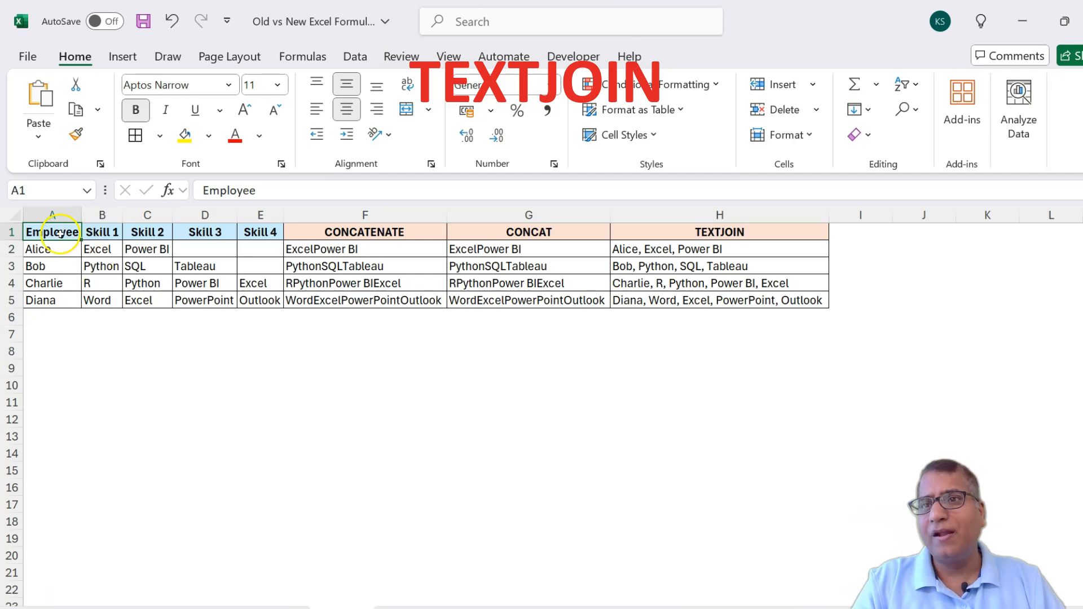
Step: On the employee skills sheet, highlight the source table A1:E5 and the skill entries B2:E5
{"action": "left_click_drag", "start_coordinate": [60, 232], "coordinate": [248, 294]}
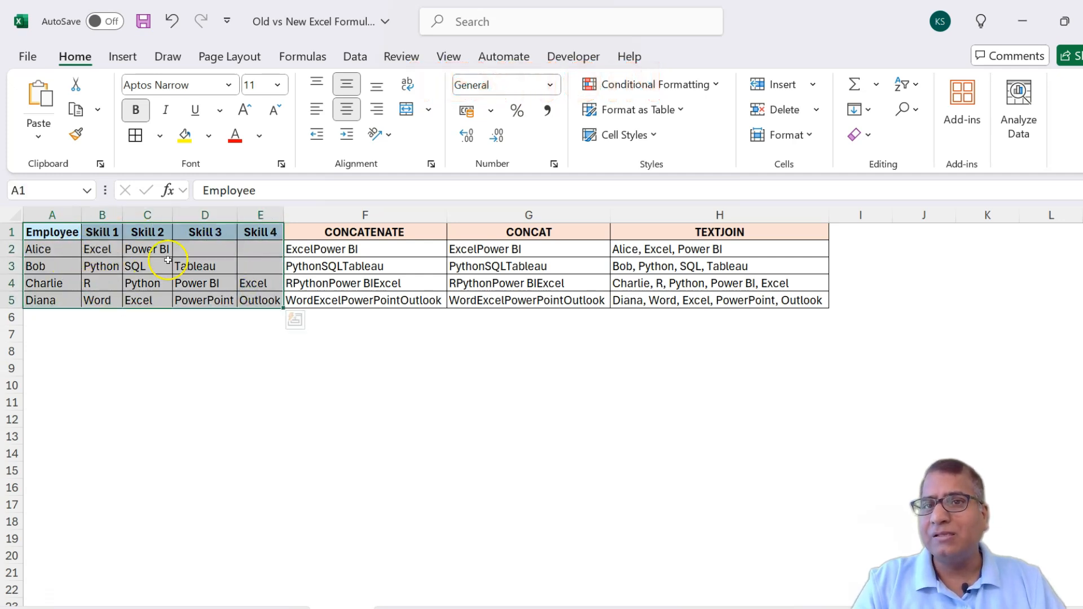
{"action": "left_click_drag", "start_coordinate": [107, 249], "coordinate": [237, 296]}
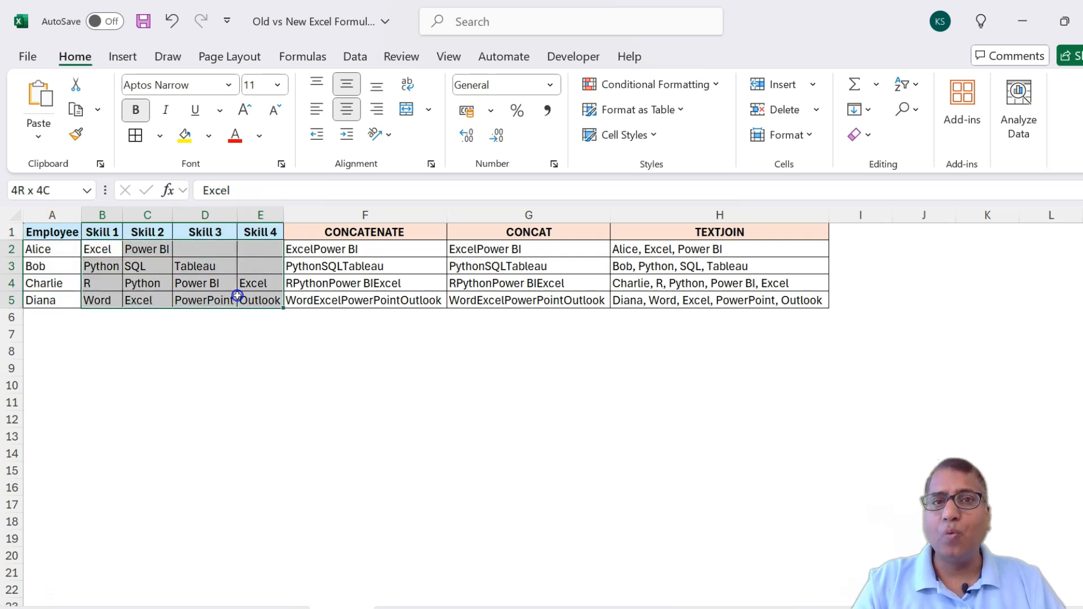
{"action": "left_click_drag", "start_coordinate": [237, 295], "coordinate": [238, 295]}
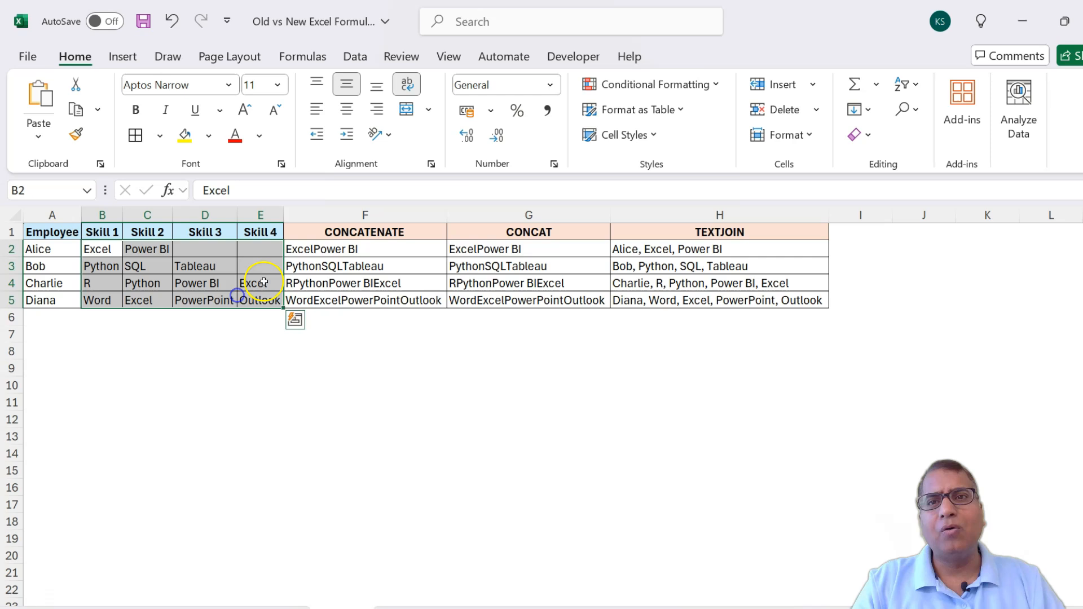
Step: Compare the ampersand concatenation formula in F2 with the CONCAT formula in G2 and the cells they reference
{"action": "left_click", "coordinate": [313, 248]}
{"action": "left_click", "coordinate": [210, 190]}
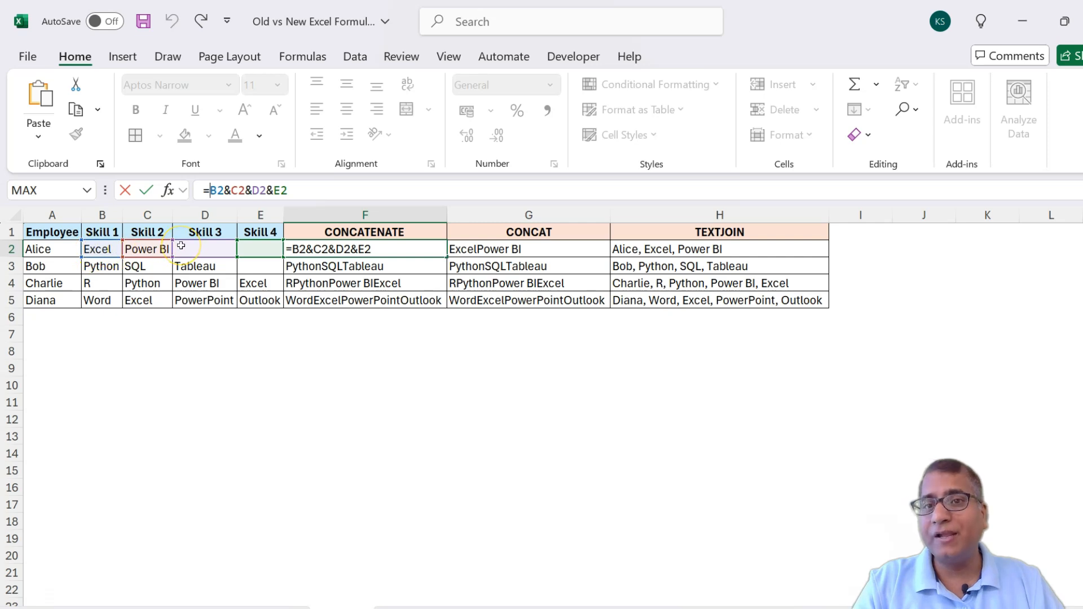
{"action": "key", "text": "Escape"}
{"action": "left_click", "coordinate": [501, 249]}
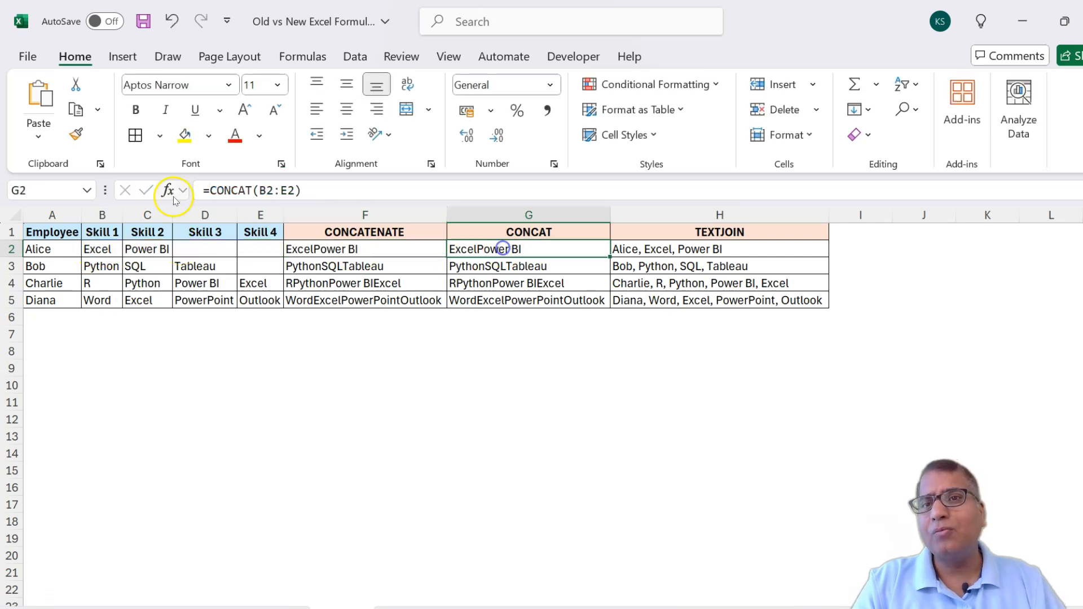
{"action": "left_click", "coordinate": [220, 187]}
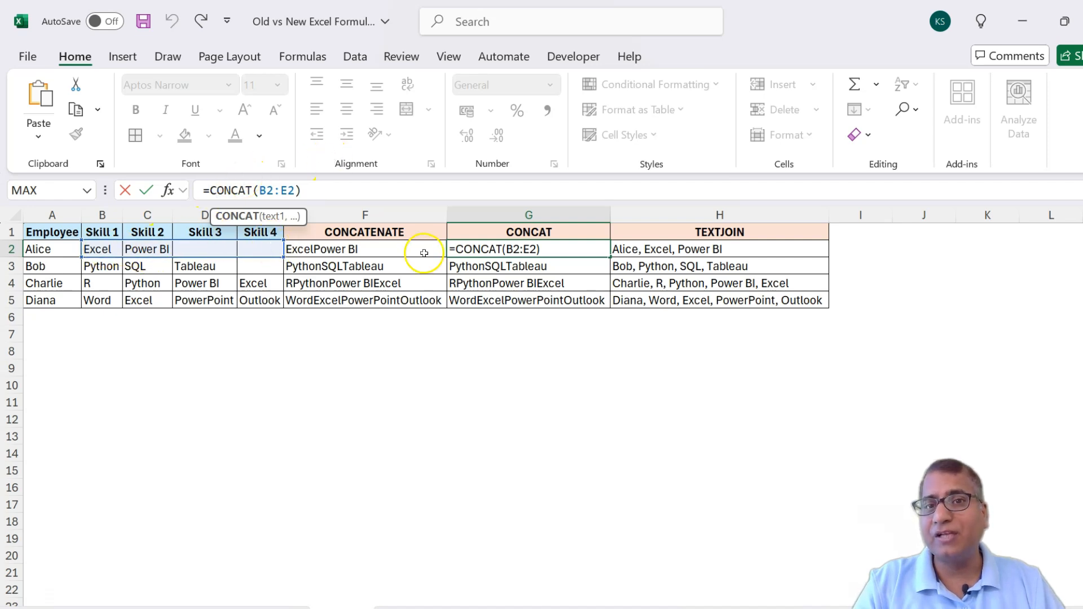
{"action": "key", "text": "Escape"}
Step: Review the CONCAT formulas in G2:G5 row by row, then check the CONCATENATE column formula in F2 again
{"action": "left_click", "coordinate": [486, 267]}
{"action": "left_click", "coordinate": [492, 282]}
{"action": "left_click", "coordinate": [494, 300]}
{"action": "left_click", "coordinate": [495, 249]}
{"action": "left_click", "coordinate": [477, 265]}
{"action": "left_click", "coordinate": [494, 284]}
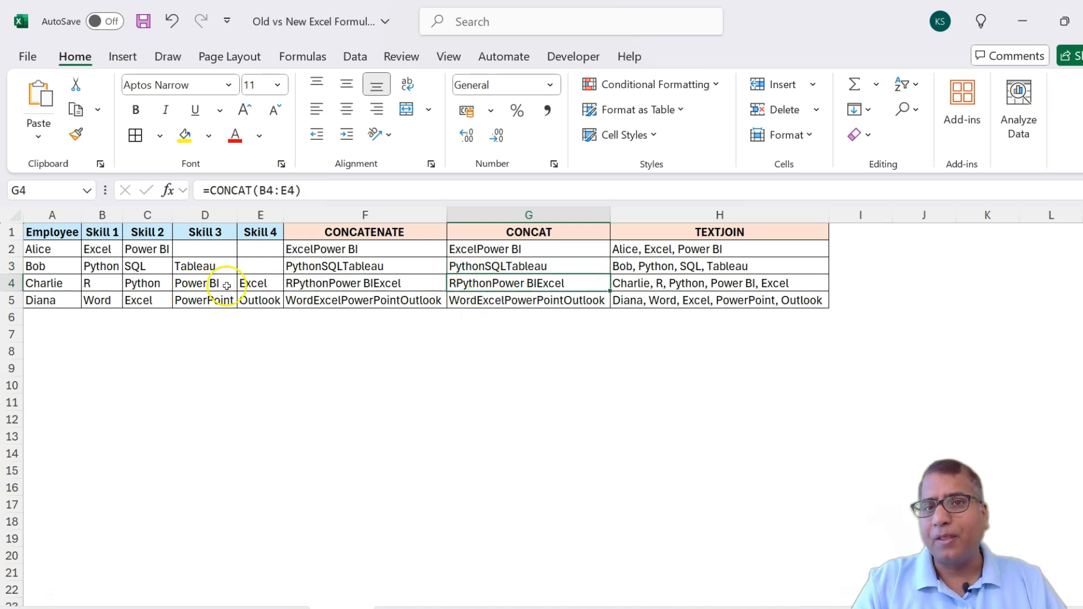
{"action": "left_click", "coordinate": [489, 246]}
{"action": "left_click", "coordinate": [377, 248]}
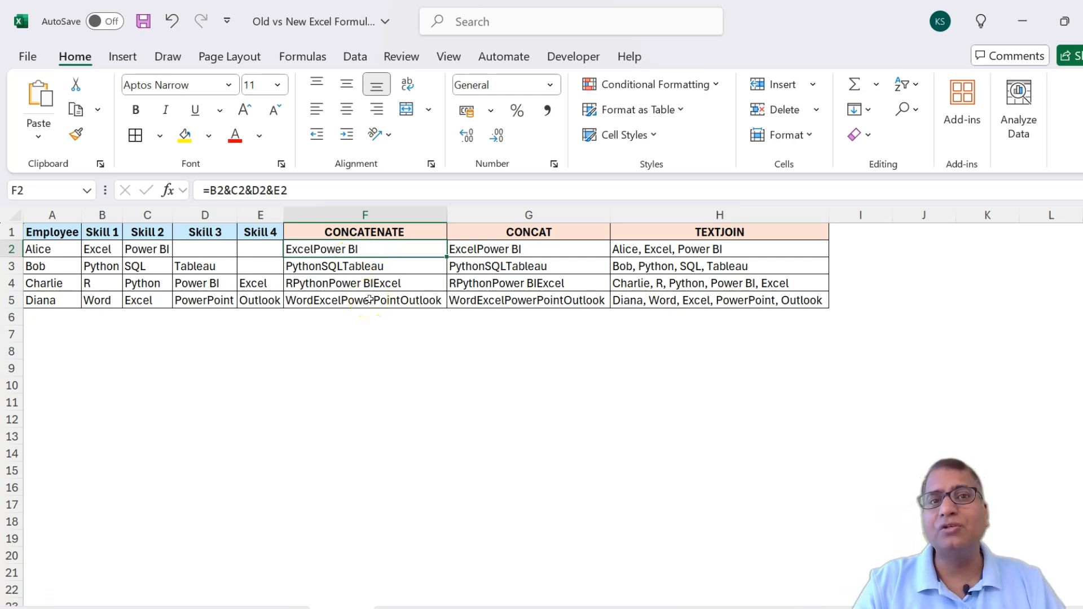
Step: Examine the TEXTJOIN formula in H2, highlighting its delimiter, ignore_empty argument and A2:E2 range
{"action": "left_click", "coordinate": [676, 232]}
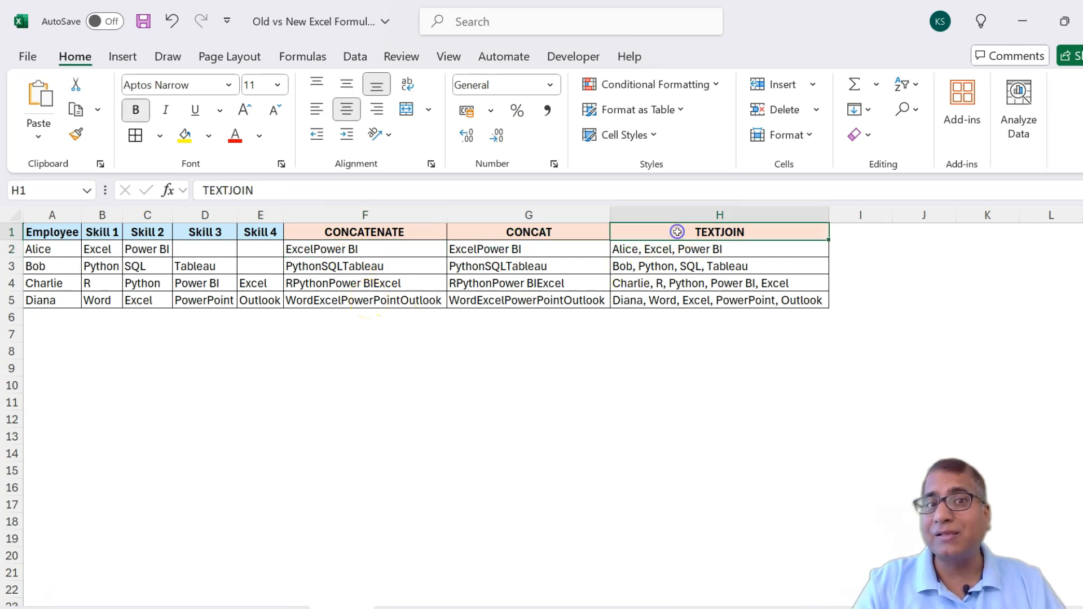
{"action": "left_click", "coordinate": [667, 250]}
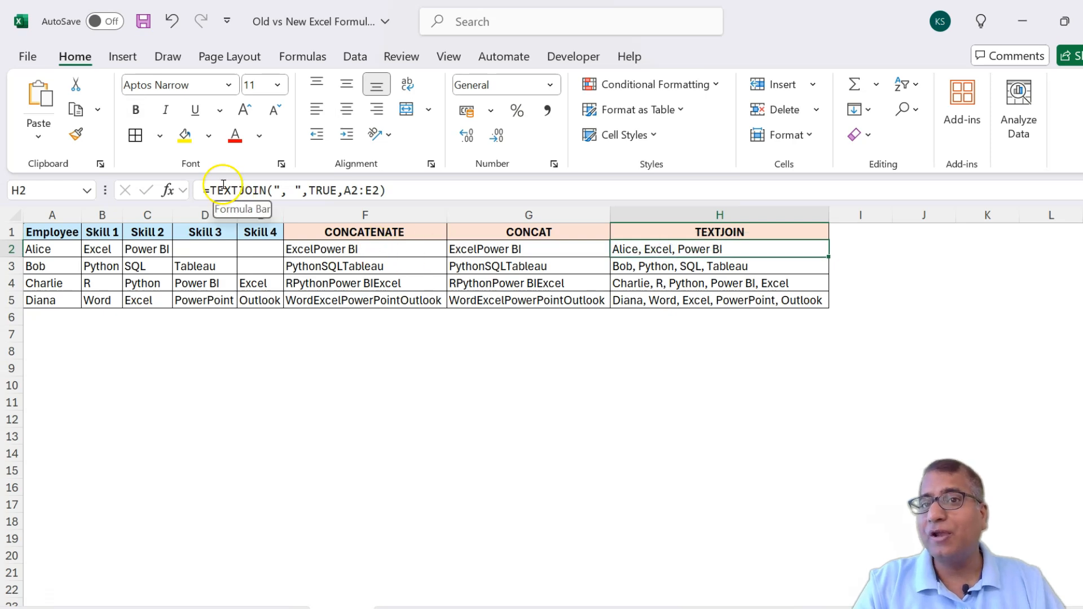
{"action": "left_click_drag", "start_coordinate": [274, 190], "coordinate": [301, 186]}
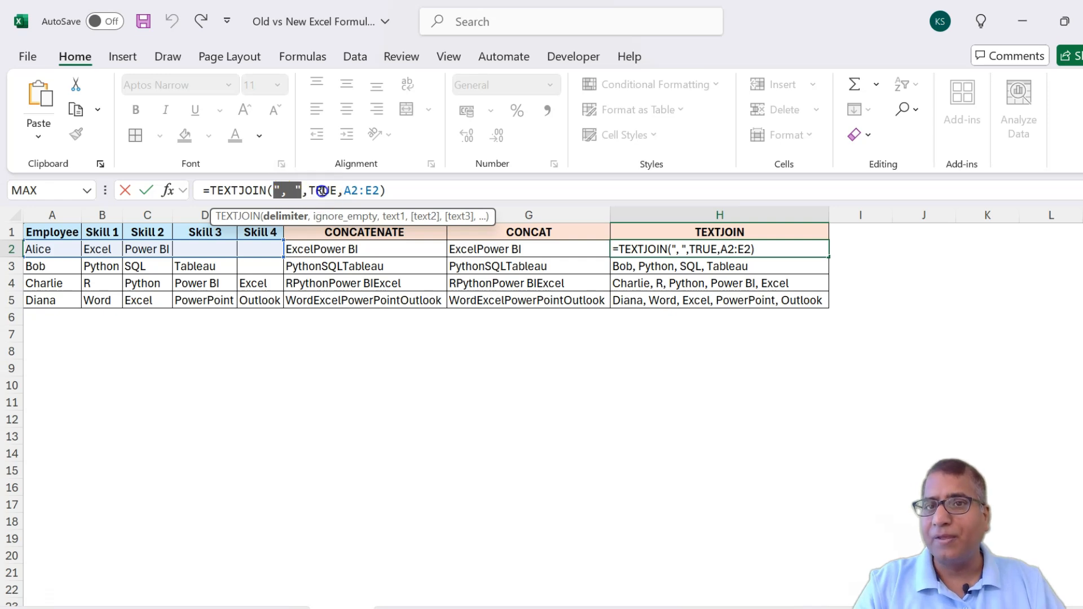
{"action": "left_click", "coordinate": [327, 217]}
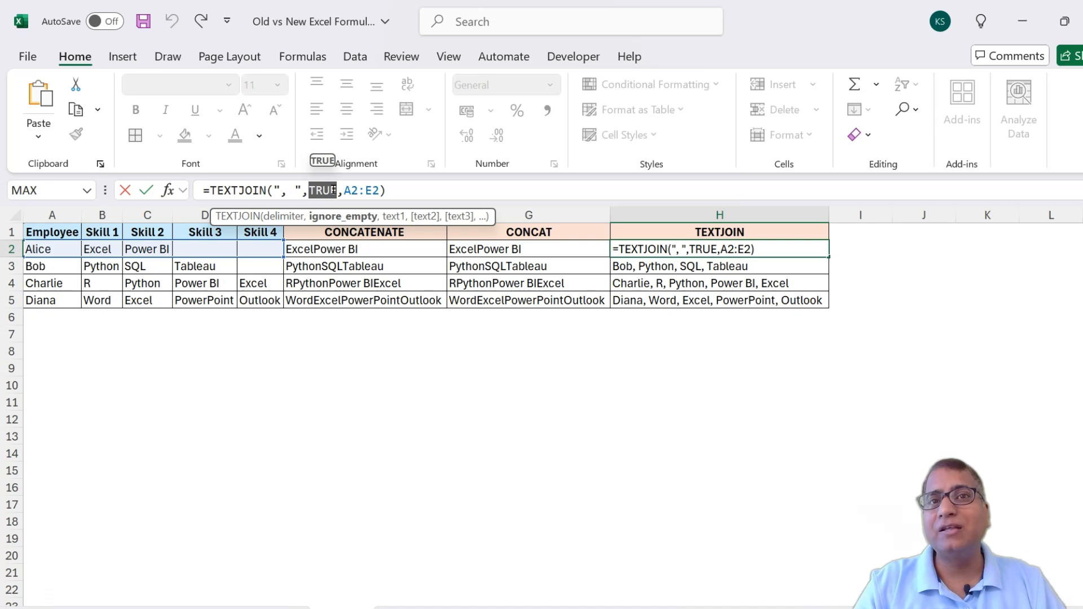
{"action": "left_click", "coordinate": [350, 190]}
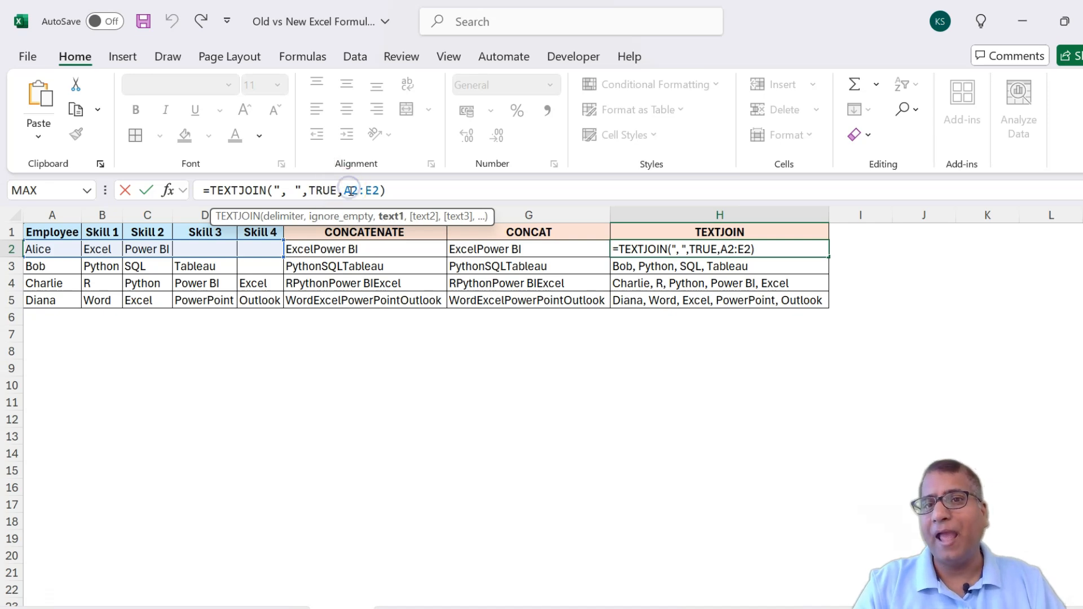
{"action": "left_click_drag", "start_coordinate": [344, 191], "coordinate": [379, 190]}
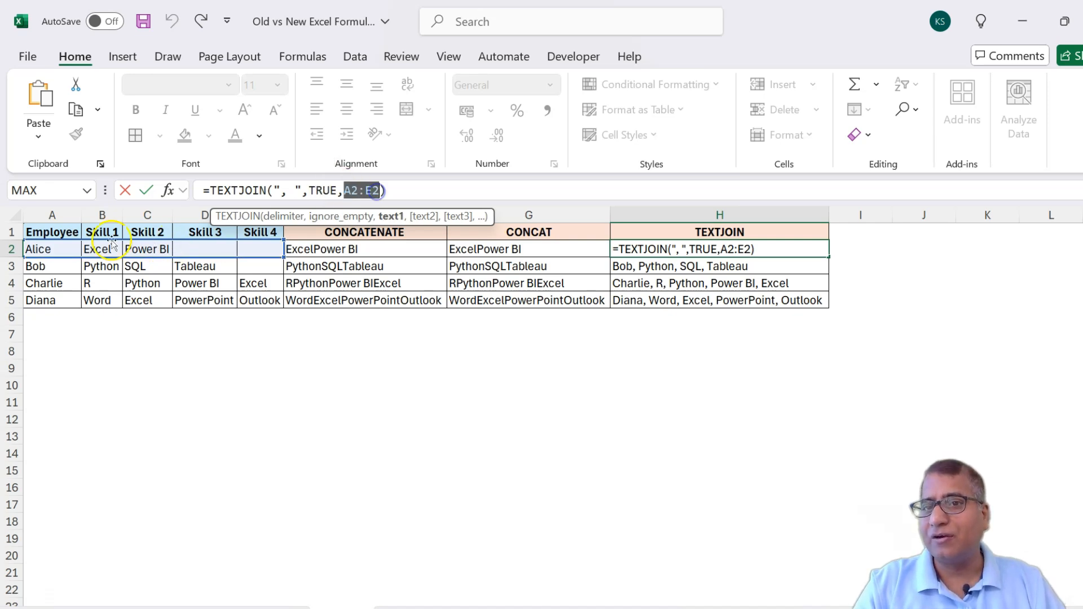
{"action": "key", "text": "Escape"}
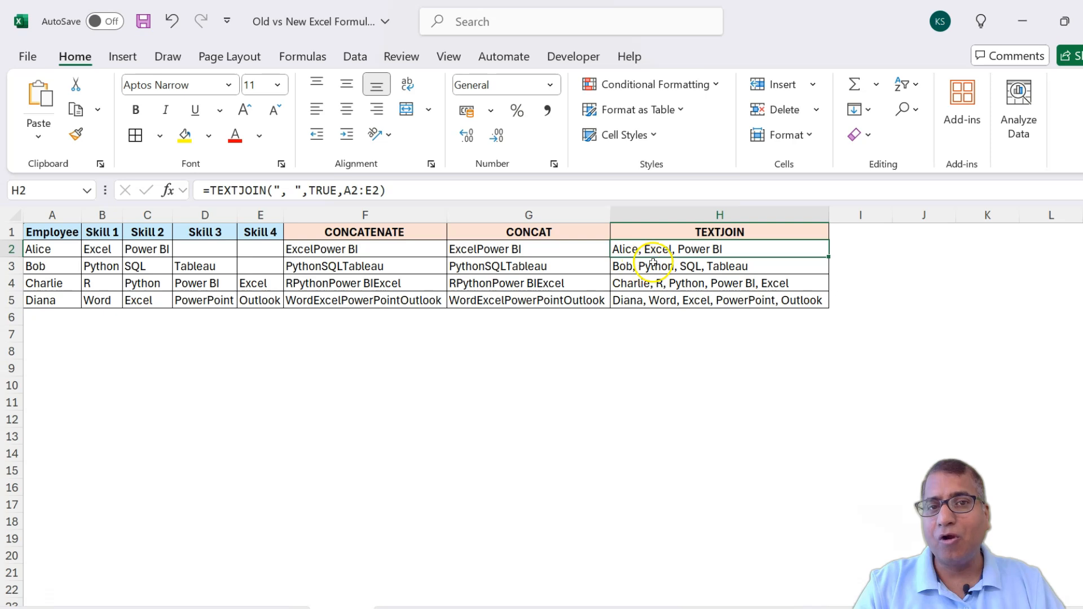
Step: Review the TEXTJOIN formulas in H3:H5 row by row, returning to H2
{"action": "left_click", "coordinate": [691, 265]}
{"action": "left_click", "coordinate": [692, 288]}
{"action": "left_click", "coordinate": [692, 300]}
{"action": "left_click", "coordinate": [687, 251]}
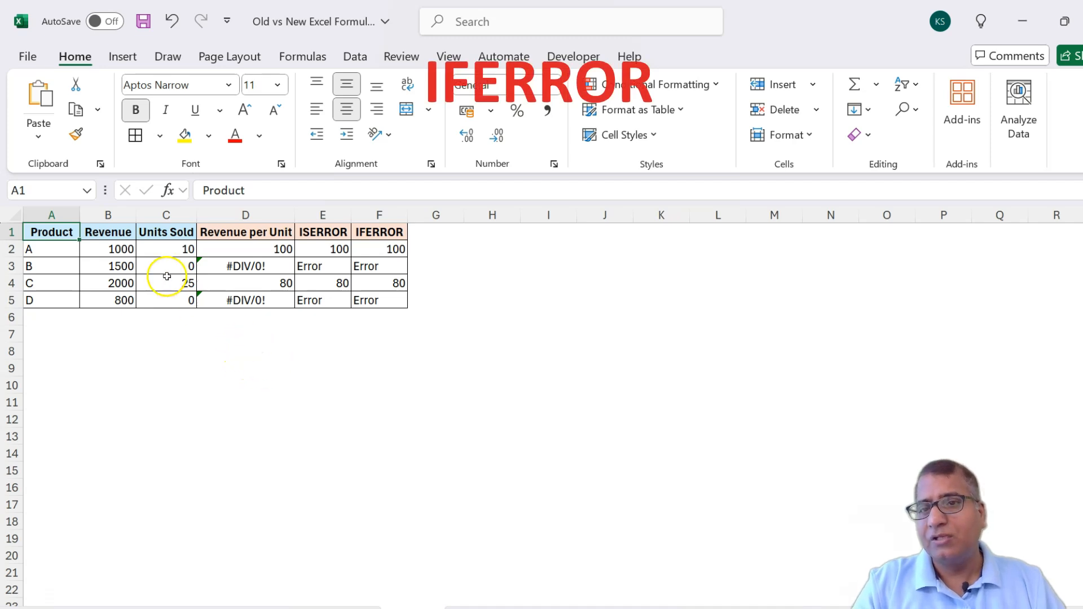
Step: On the product revenue sheet, examine the Revenue per Unit formula in D2 and the revenue and units cells it divides
{"action": "left_click", "coordinate": [118, 250]}
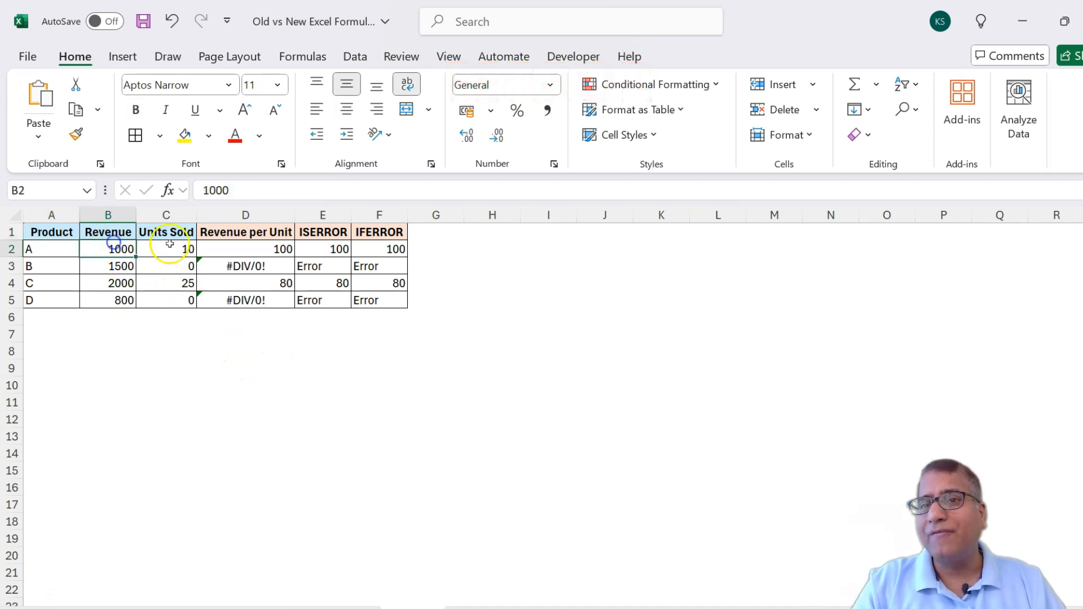
{"action": "left_click", "coordinate": [163, 246]}
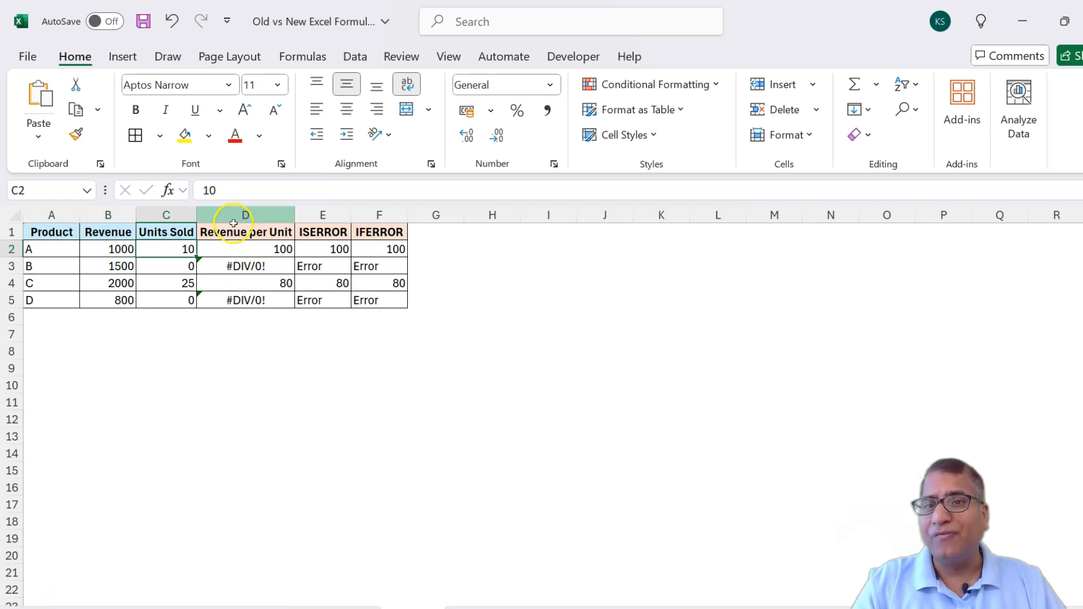
{"action": "left_click", "coordinate": [240, 248]}
{"action": "left_click", "coordinate": [207, 190]}
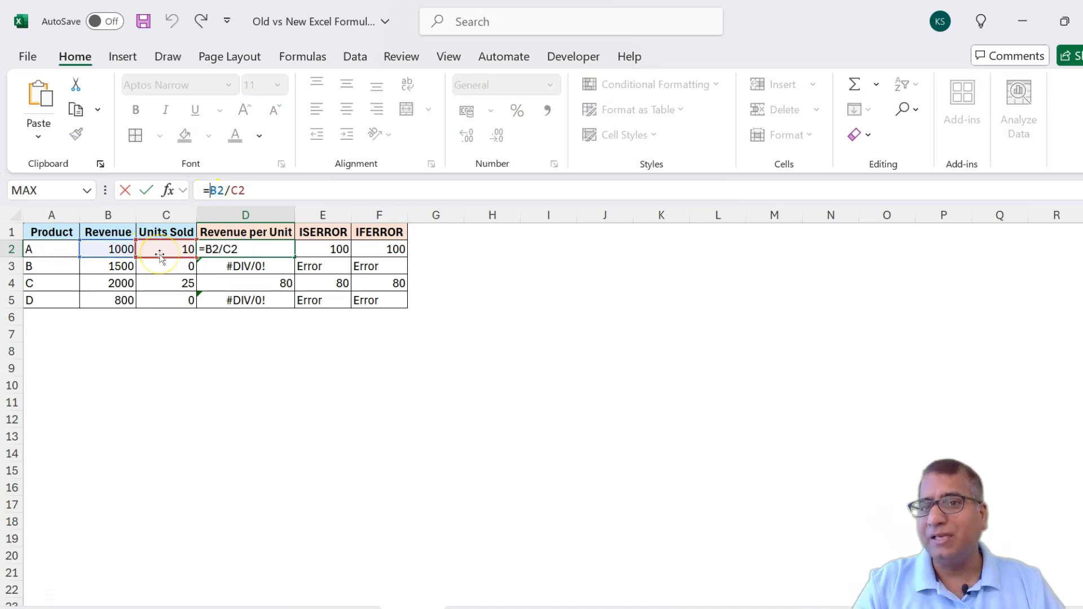
{"action": "key", "text": "Return"}
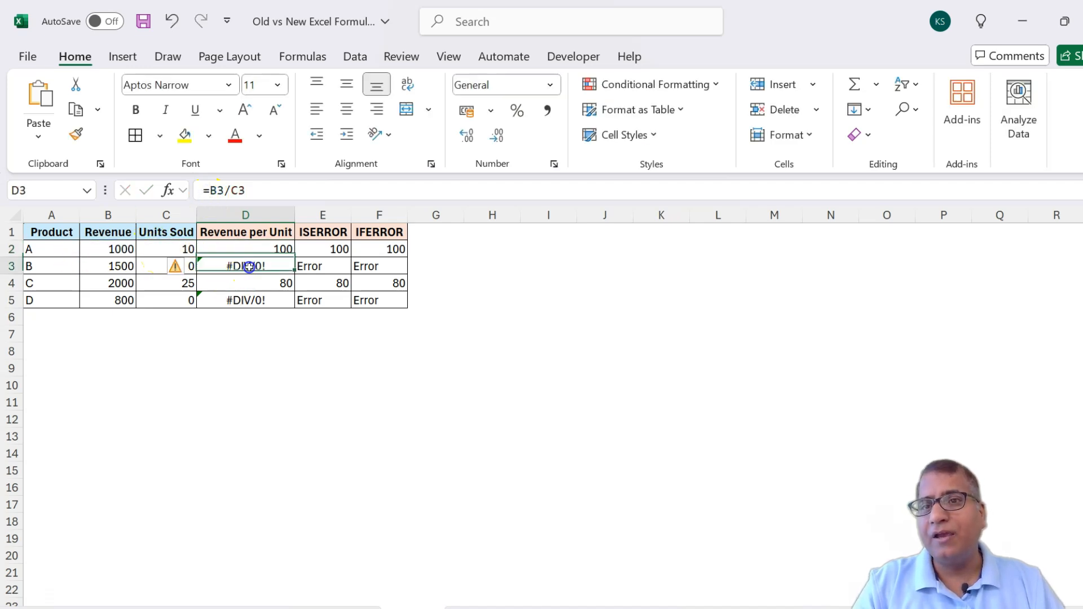
Step: Trace the division error in D3 to its revenue and units sold cells B3 and C3
{"action": "left_click", "coordinate": [113, 266]}
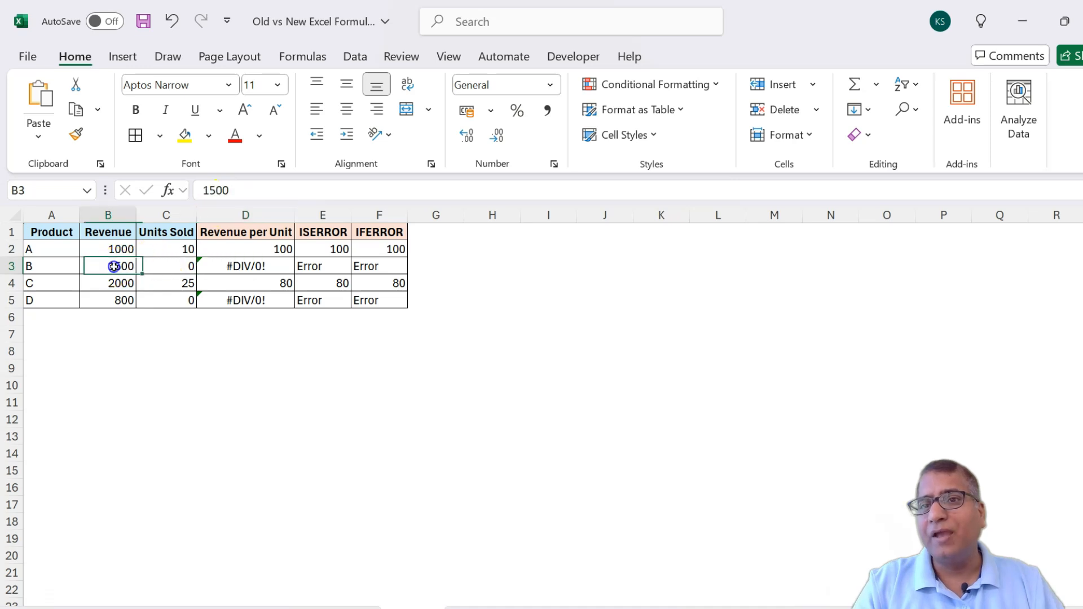
{"action": "left_click", "coordinate": [178, 267]}
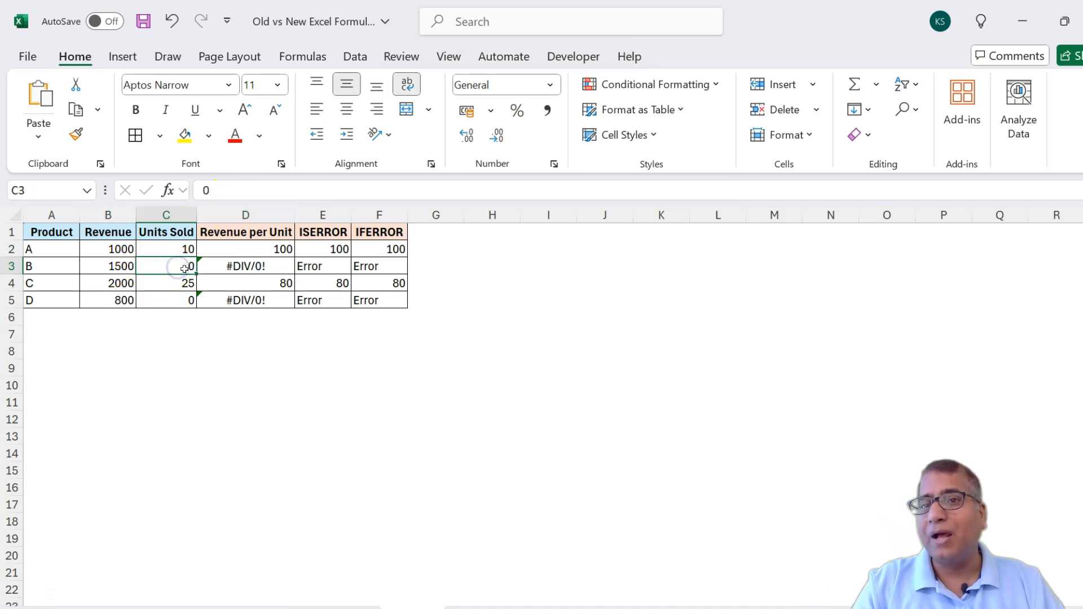
{"action": "left_click", "coordinate": [273, 266]}
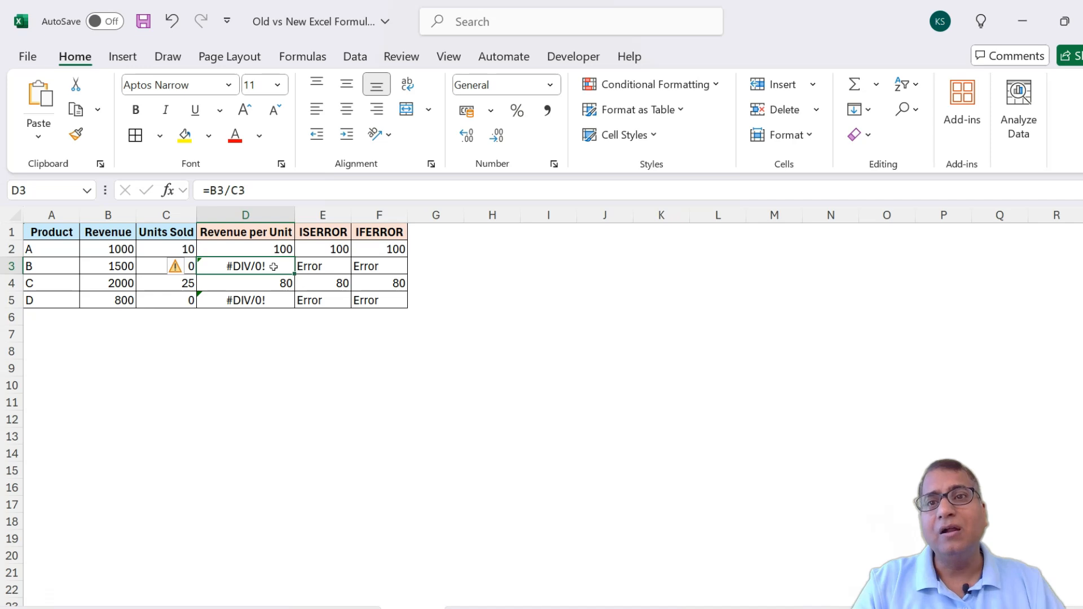
{"action": "key", "text": "Up"}
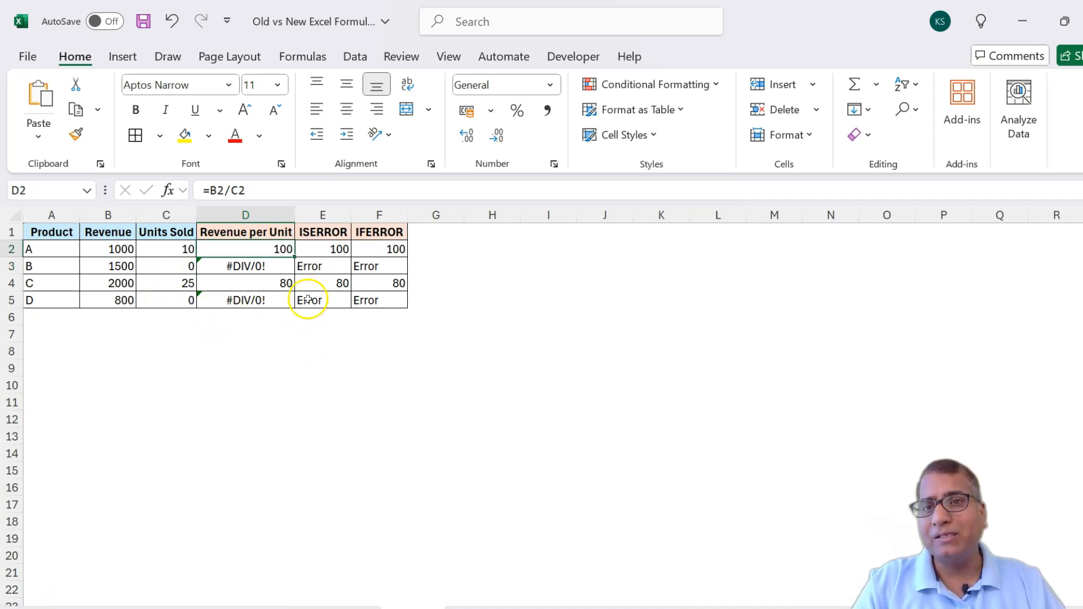
Step: Examine the IF and ISERROR formula in E2, highlighting its logical test and its value-if-false argument
{"action": "left_click", "coordinate": [319, 248]}
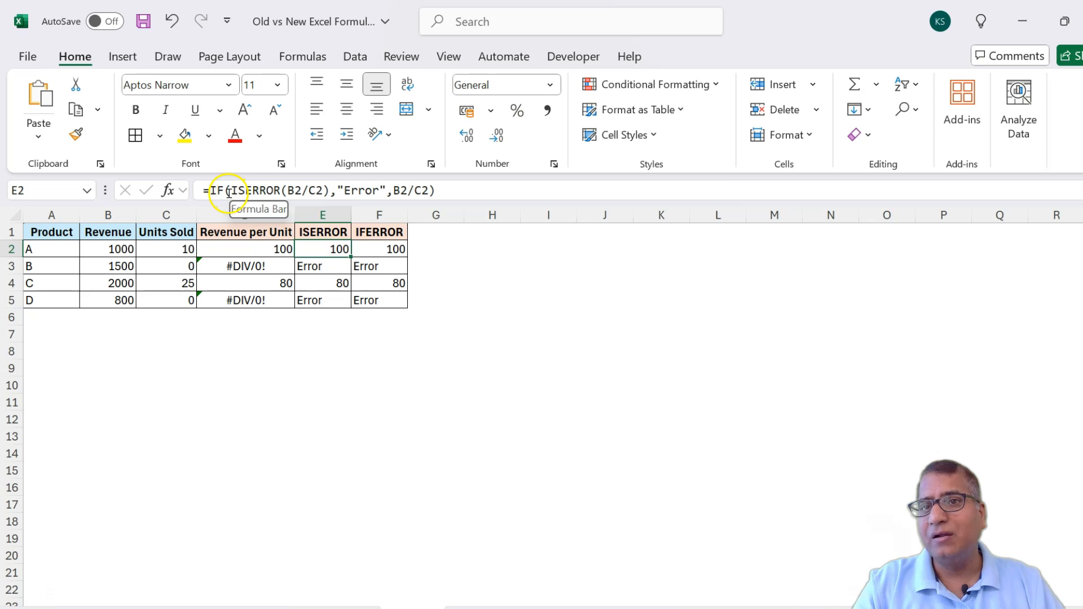
{"action": "left_click_drag", "start_coordinate": [232, 191], "coordinate": [324, 193]}
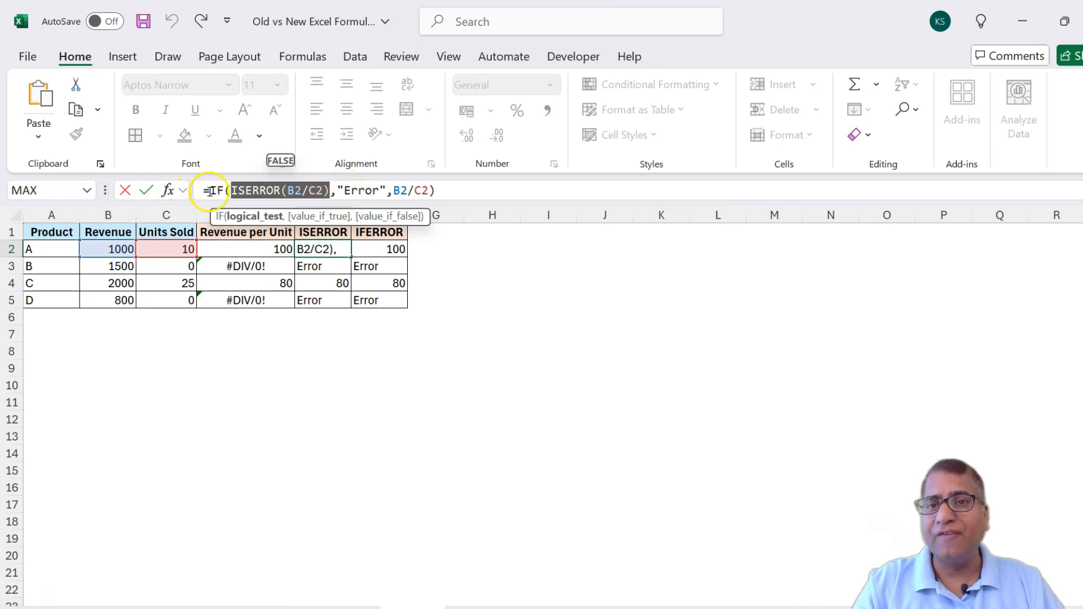
{"action": "left_click_drag", "start_coordinate": [340, 190], "coordinate": [424, 190]}
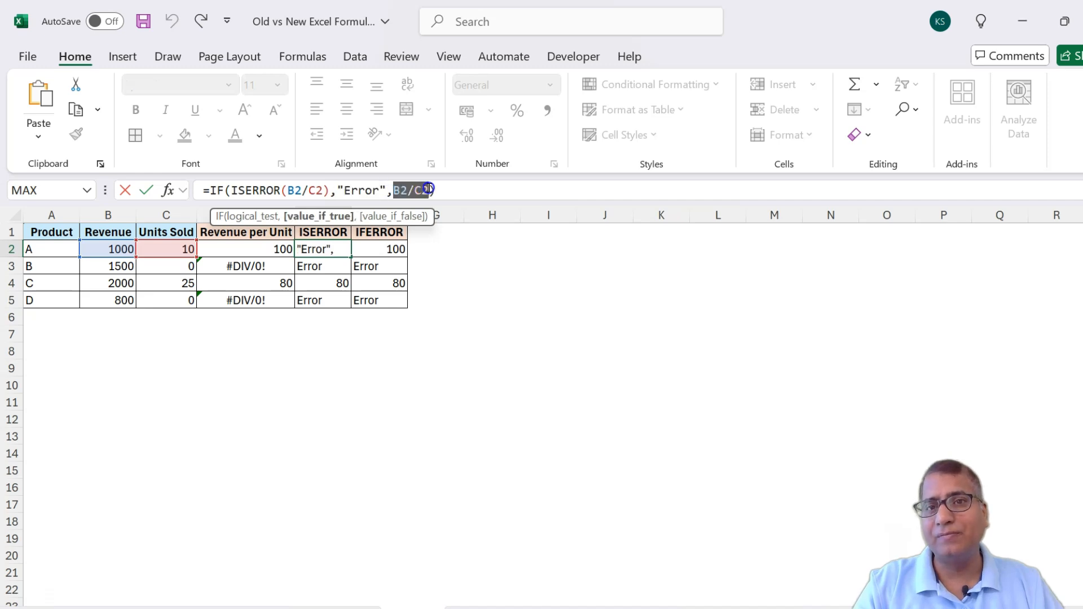
{"action": "left_click", "coordinate": [314, 251]}
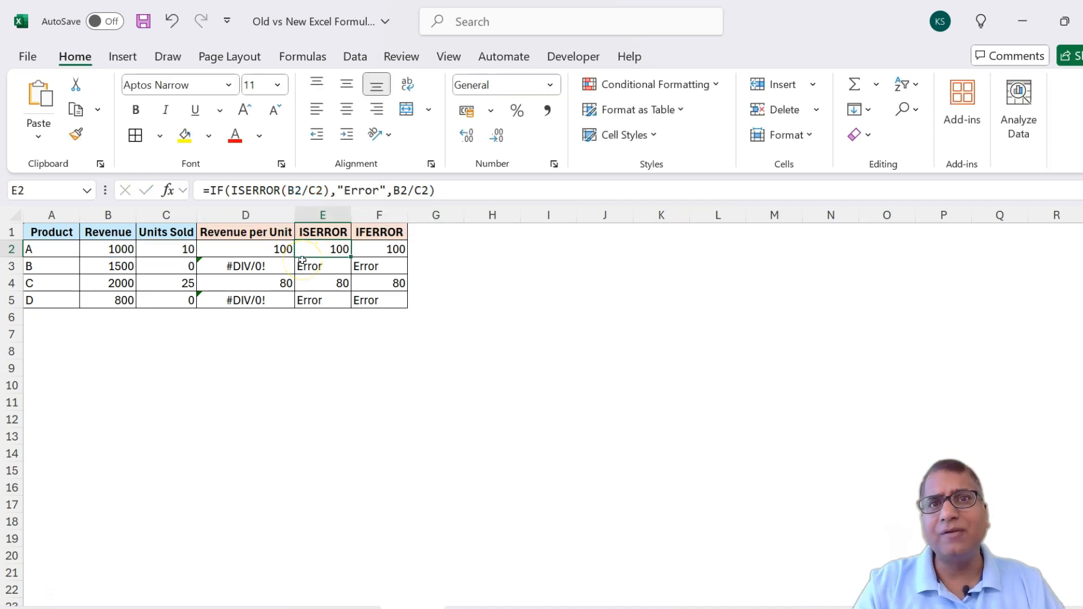
Step: Examine the IFERROR formula in F2, highlighting the B2/C2 value and the "Error" fallback text
{"action": "left_click", "coordinate": [375, 231]}
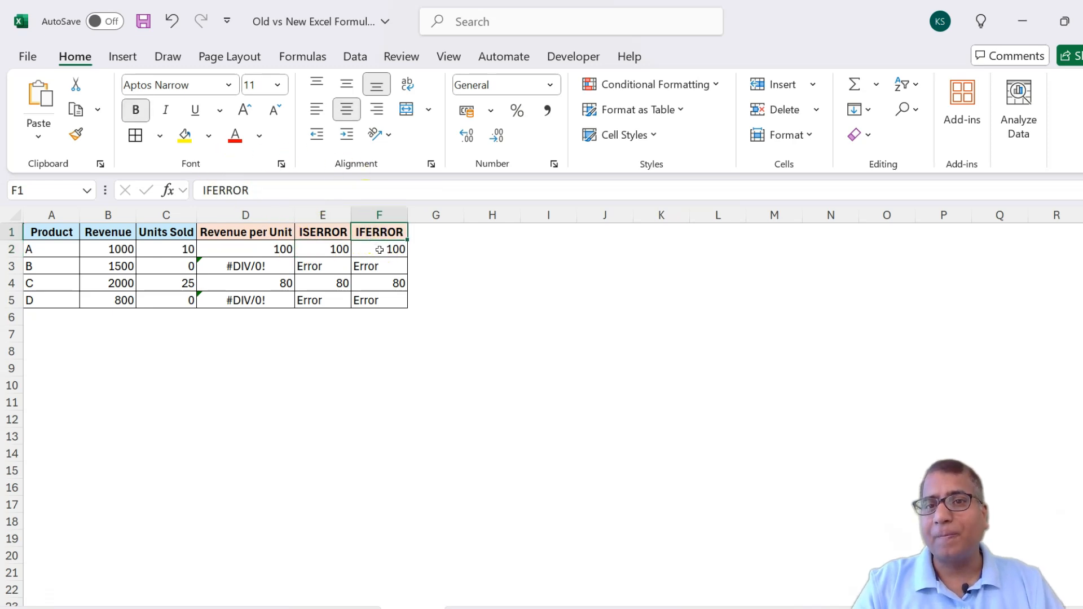
{"action": "left_click", "coordinate": [379, 249]}
{"action": "left_click", "coordinate": [267, 192]}
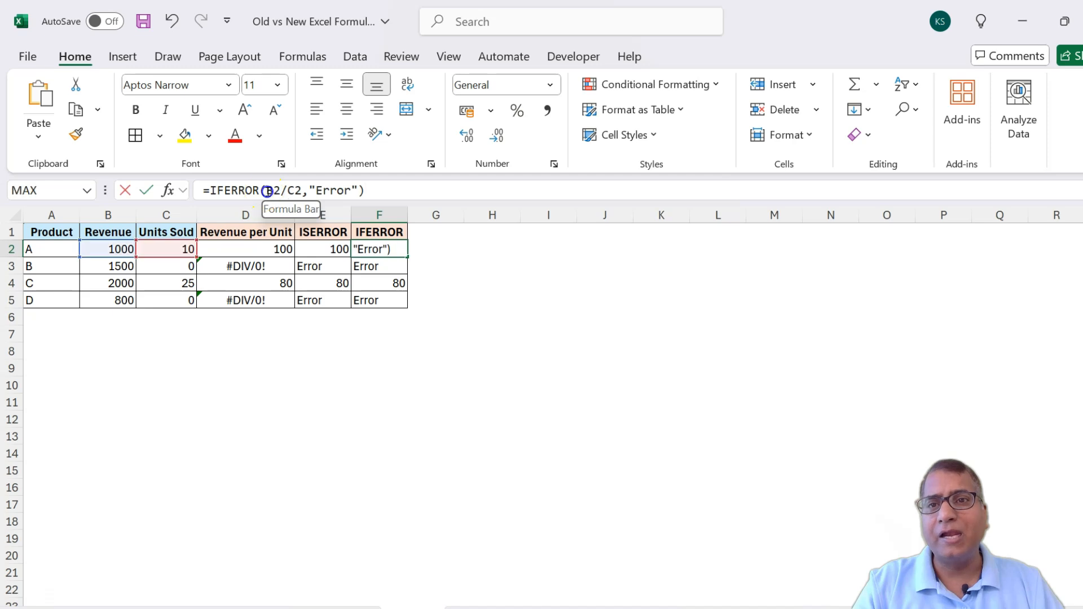
{"action": "left_click_drag", "start_coordinate": [267, 191], "coordinate": [301, 193]}
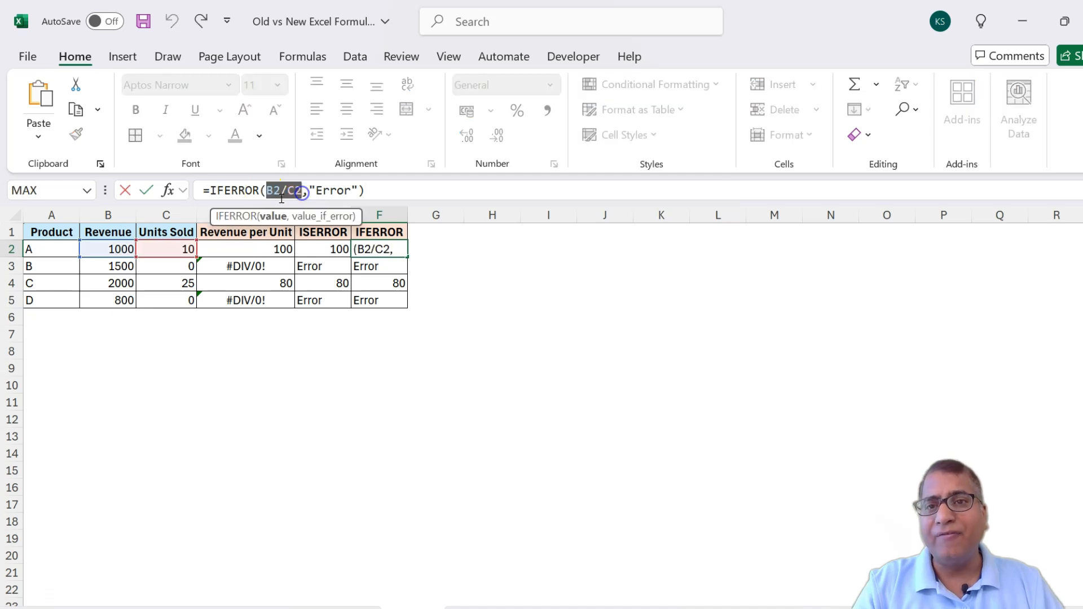
{"action": "left_click_drag", "start_coordinate": [319, 190], "coordinate": [347, 190]}
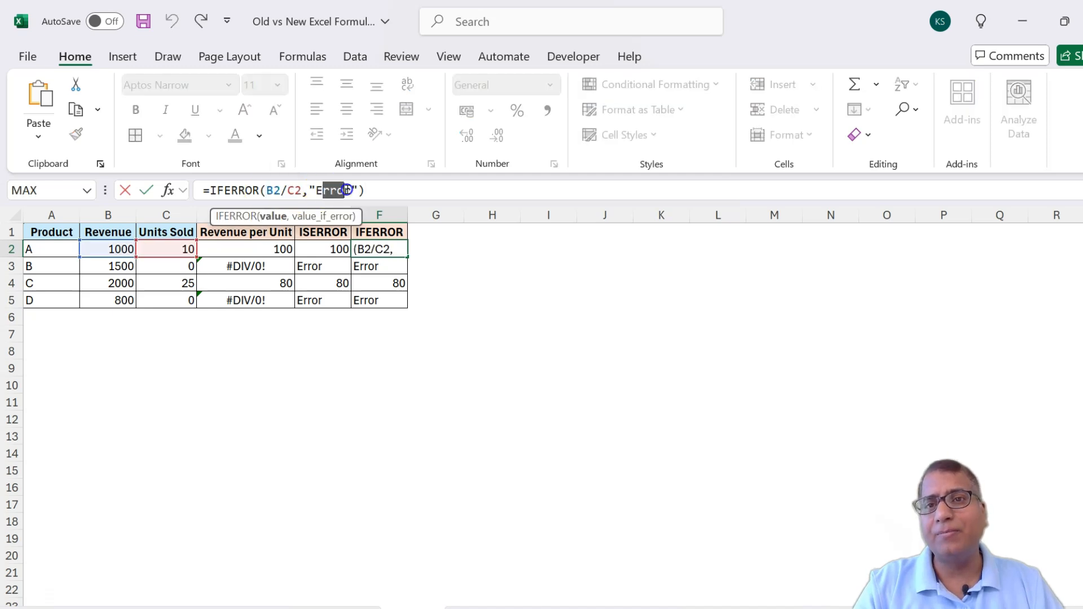
{"action": "key", "text": "Escape"}
Step: Compare the ISERROR formula in E2 with the IFERROR formula in F2, highlighting both B2/C2 divisions in E2
{"action": "left_click", "coordinate": [330, 249]}
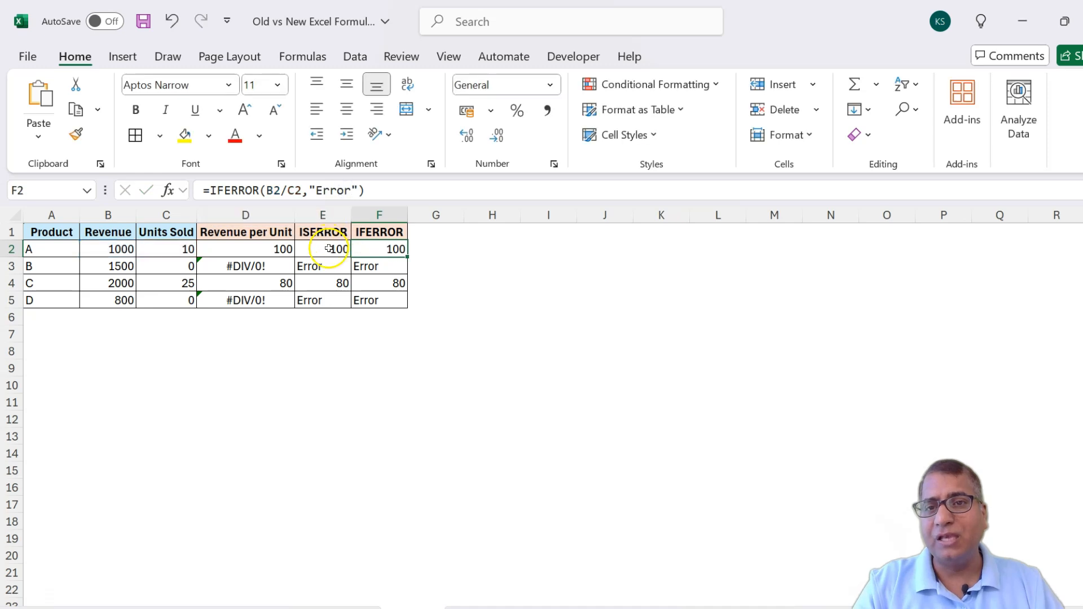
{"action": "left_click", "coordinate": [367, 248]}
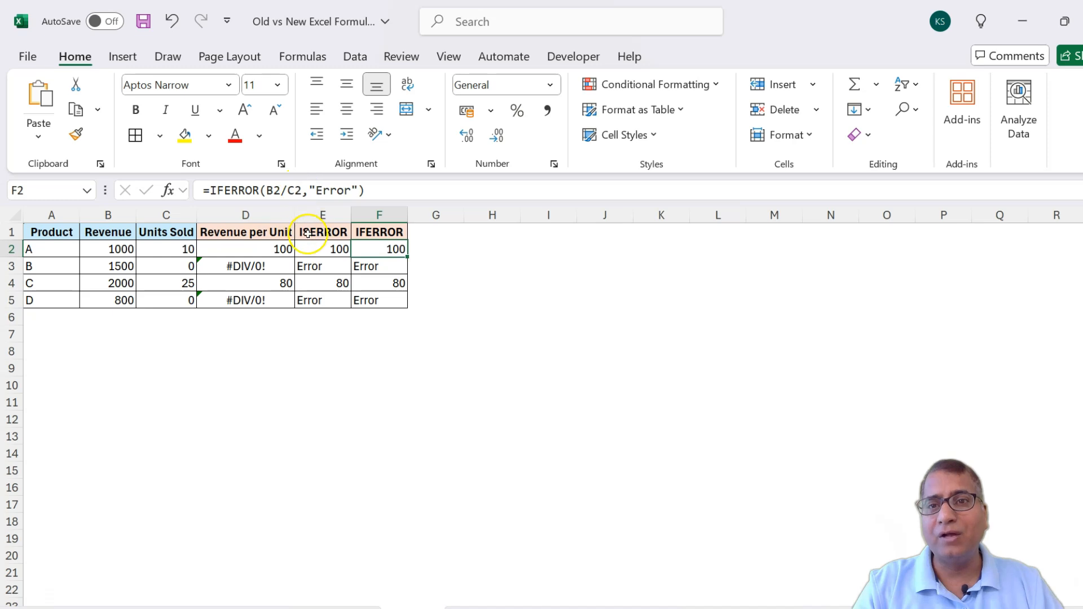
{"action": "left_click", "coordinate": [316, 248]}
{"action": "left_click_drag", "start_coordinate": [288, 191], "coordinate": [322, 188]}
{"action": "left_click_drag", "start_coordinate": [393, 191], "coordinate": [428, 192]}
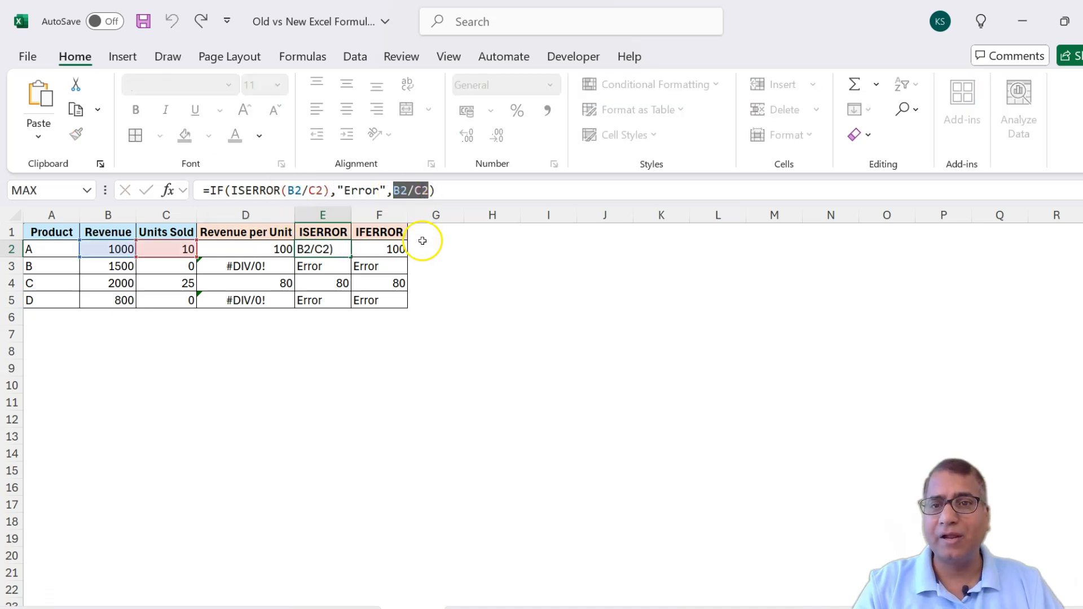
{"action": "key", "text": "Escape"}
{"action": "left_click", "coordinate": [383, 249]}
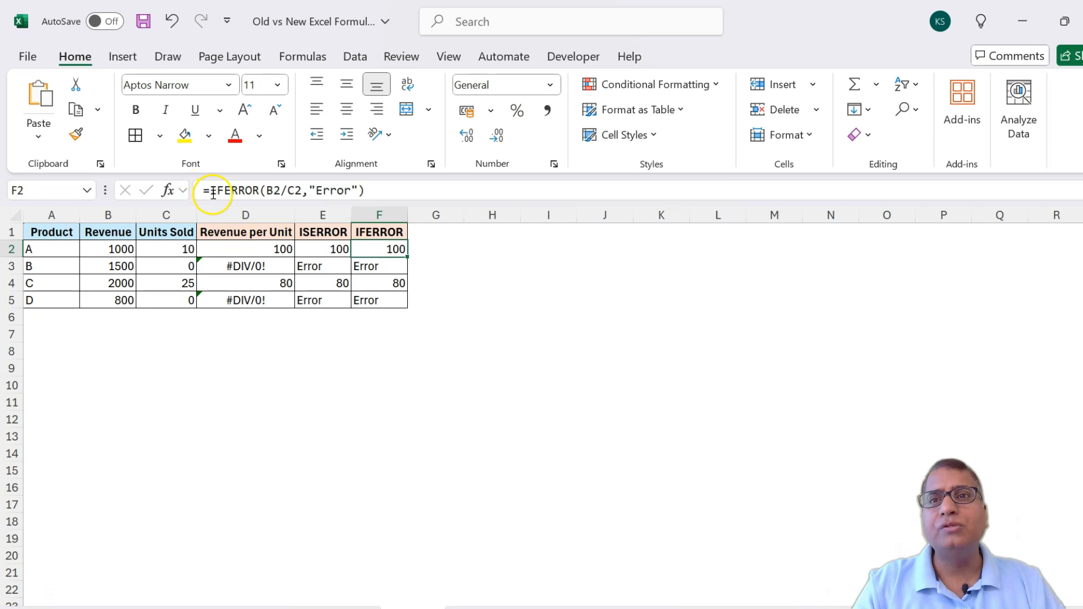
{"action": "left_click", "coordinate": [325, 248]}
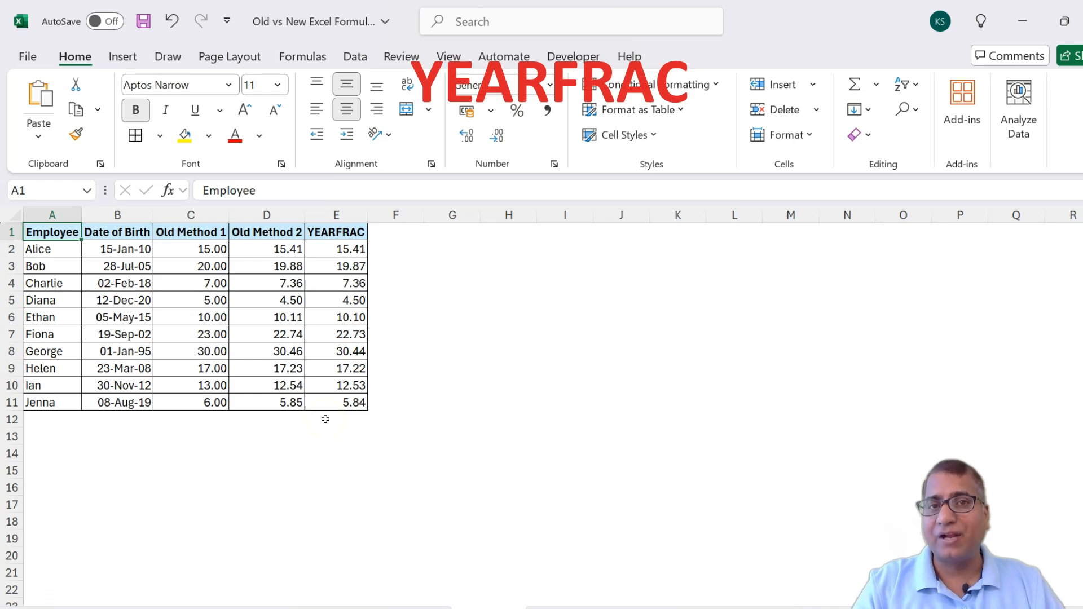
Step: On the employee age sheet, highlight the birth dates in B2:B11 and examine the Old Method 1 year-subtraction formula in C2:C11
{"action": "left_click", "coordinate": [113, 257]}
{"action": "left_click_drag", "start_coordinate": [113, 256], "coordinate": [138, 403]}
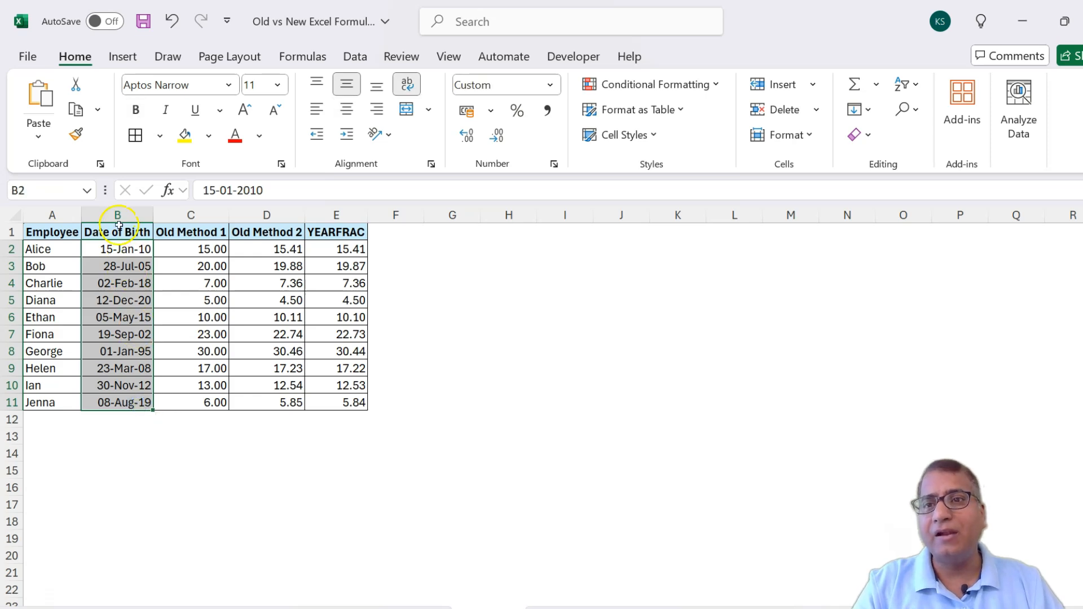
{"action": "left_click", "coordinate": [194, 249]}
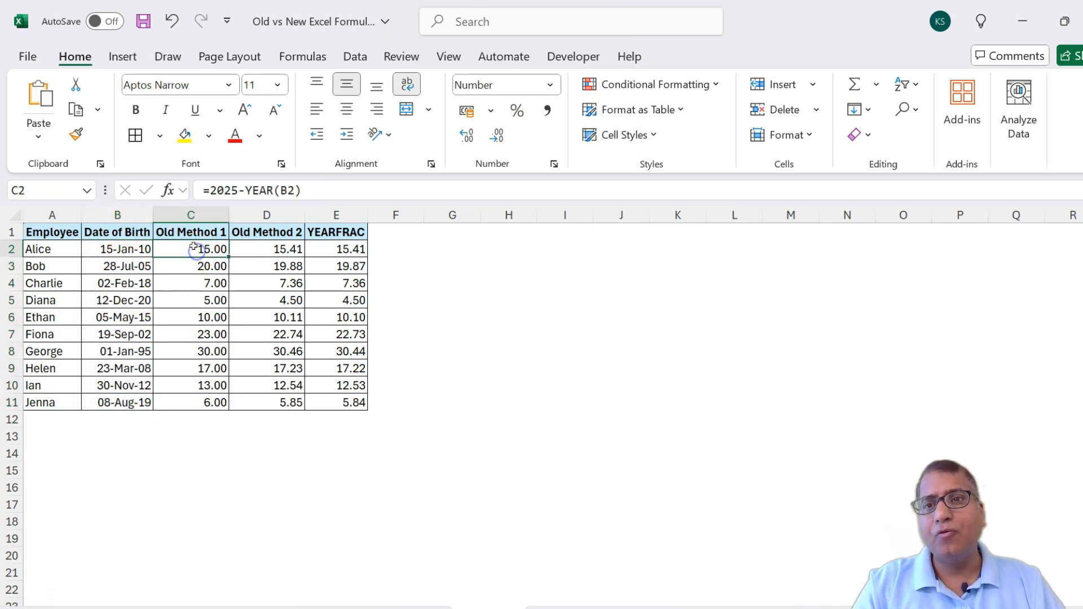
{"action": "left_click", "coordinate": [215, 189]}
{"action": "left_click_drag", "start_coordinate": [208, 190], "coordinate": [239, 190]}
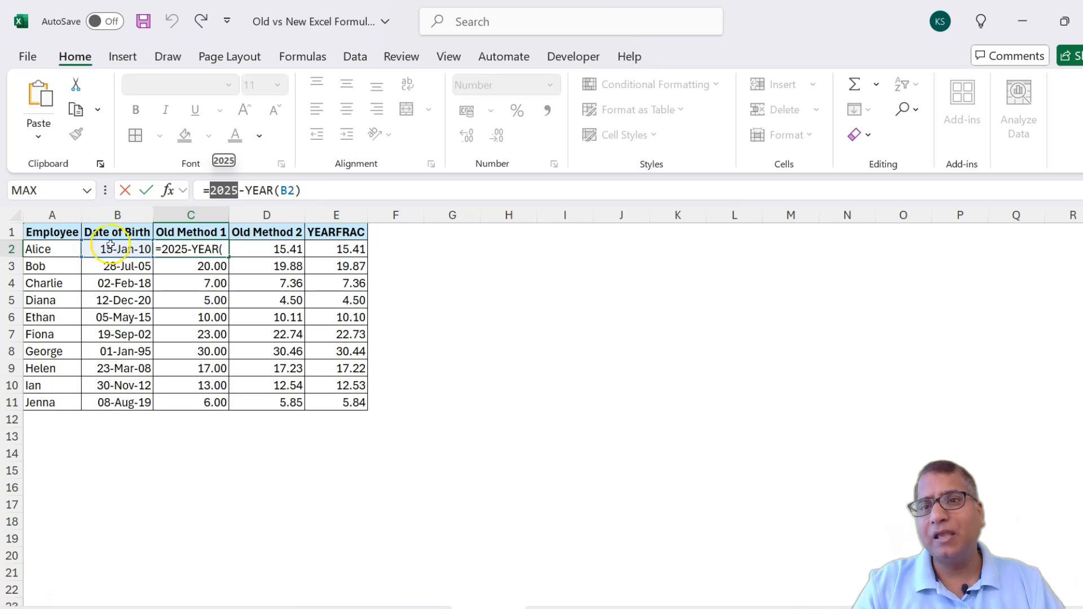
{"action": "key", "text": "Escape"}
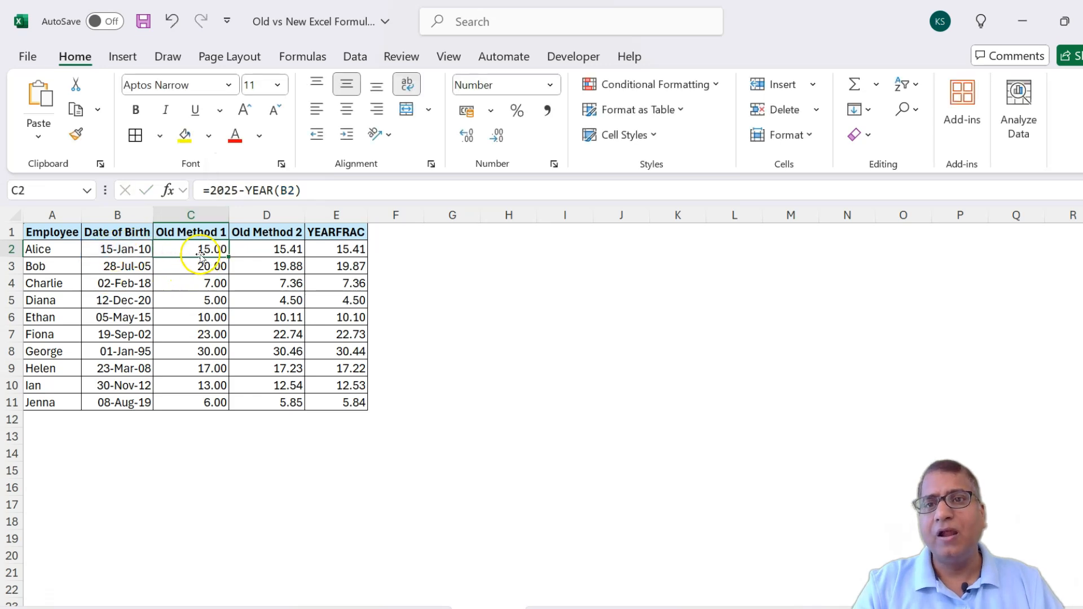
{"action": "left_click_drag", "start_coordinate": [195, 249], "coordinate": [186, 402]}
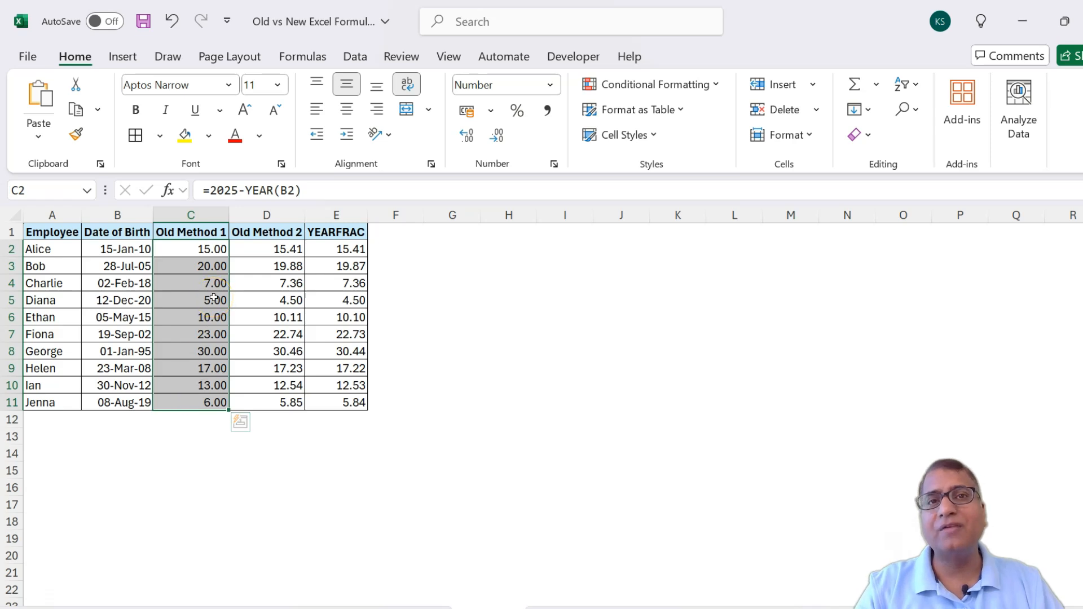
{"action": "left_click", "coordinate": [204, 250]}
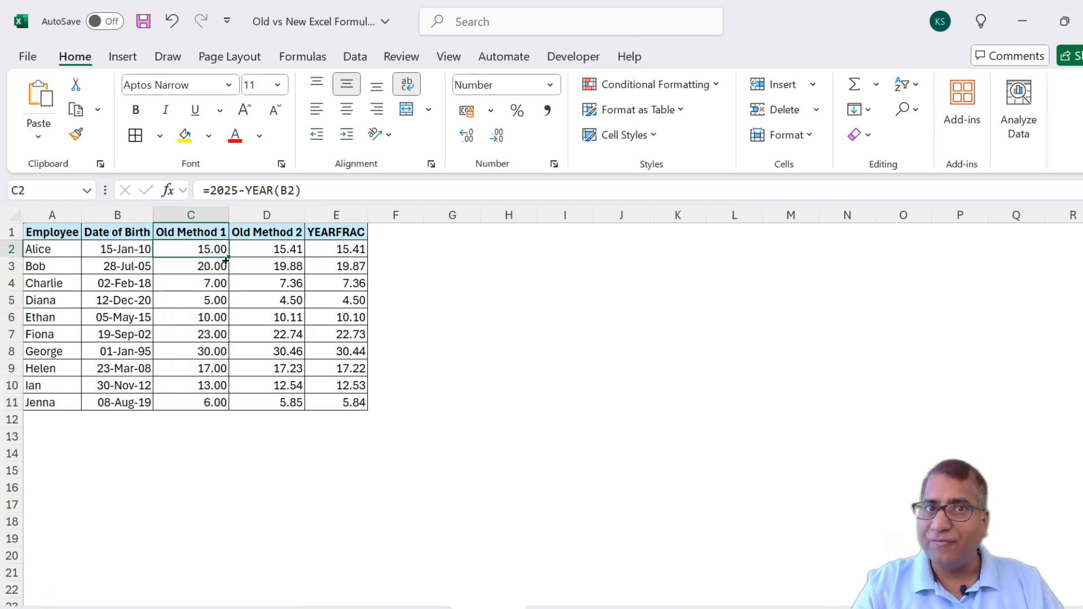
Step: Examine the Old Method 2 formula in D2, which divides the days since birth by 365, and highlight D2:D11
{"action": "left_click", "coordinate": [269, 249]}
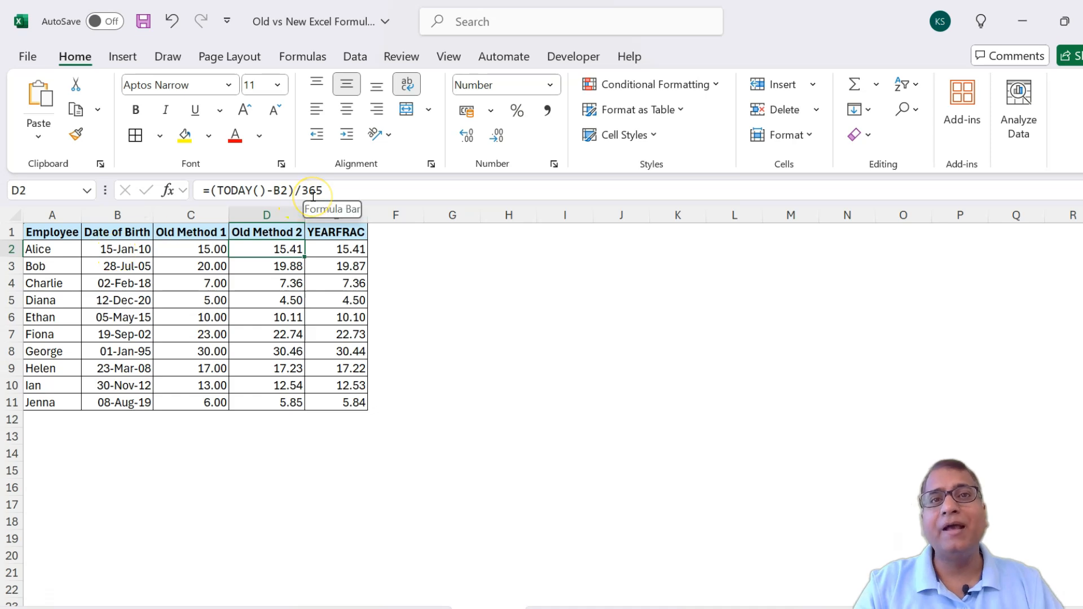
{"action": "left_click", "coordinate": [268, 283]}
{"action": "left_click_drag", "start_coordinate": [280, 249], "coordinate": [278, 400]}
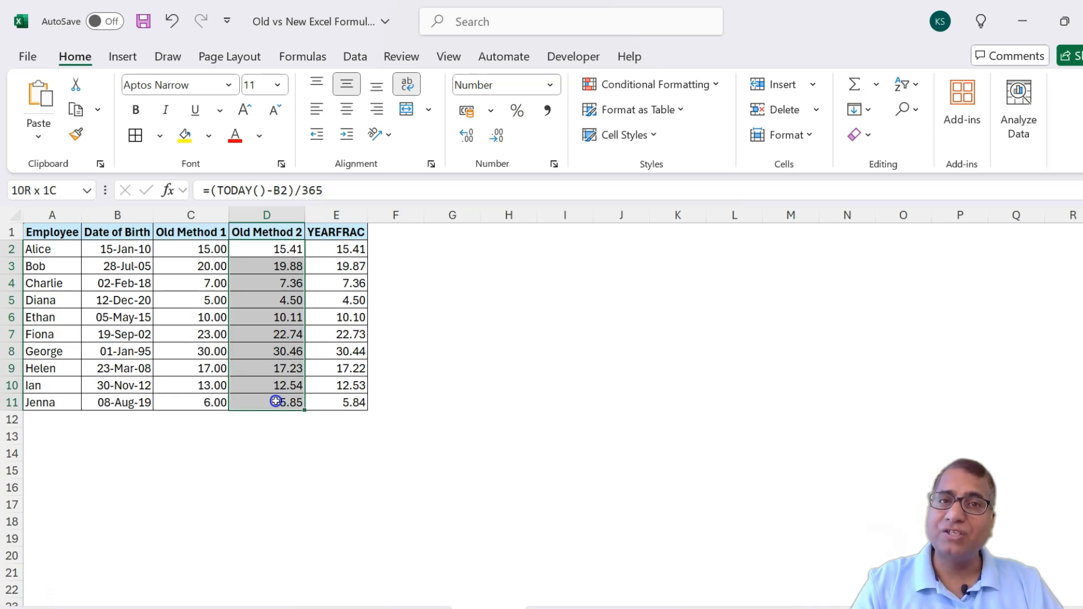
Step: Examine the YEARFRAC formula in E2, highlighting its B2 and TODAY() arguments and the range E2:E11, and compare it with the D2 formula
{"action": "left_click", "coordinate": [339, 249]}
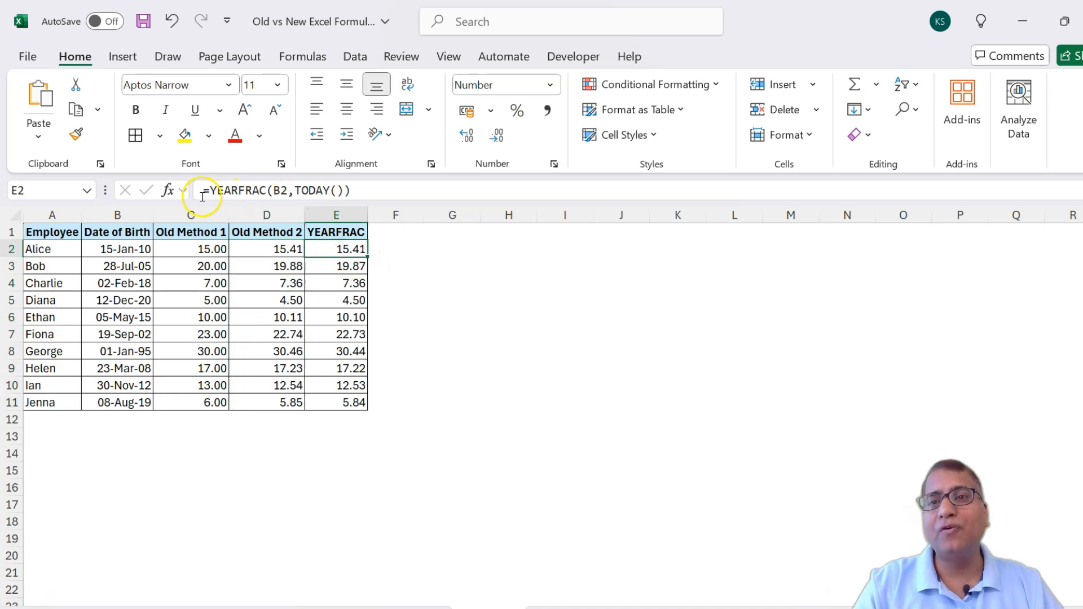
{"action": "left_click", "coordinate": [242, 190]}
{"action": "left_click", "coordinate": [254, 190]}
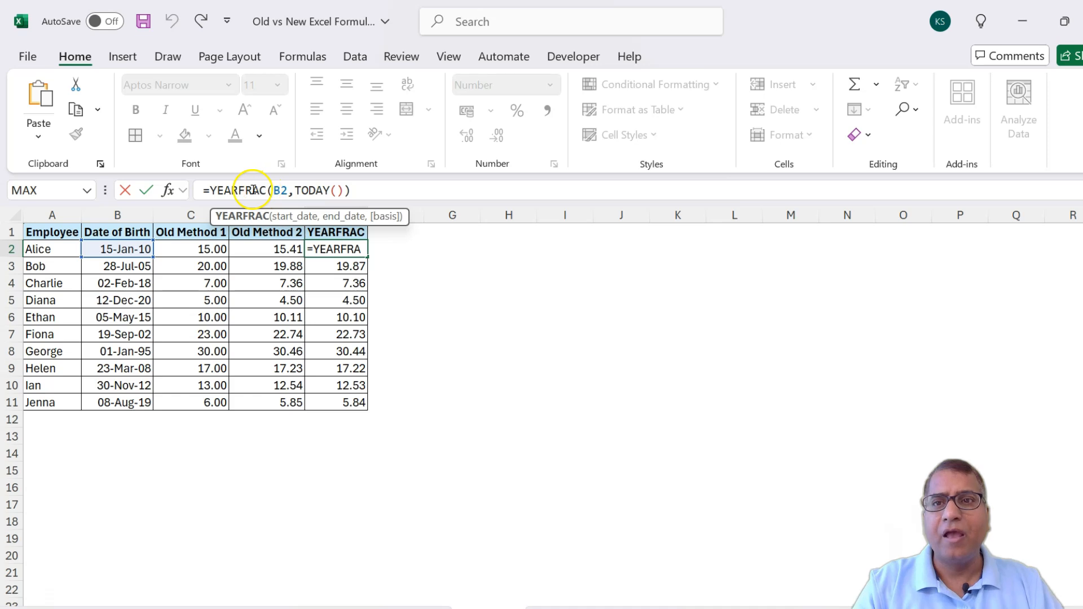
{"action": "left_click_drag", "start_coordinate": [273, 190], "coordinate": [344, 188]}
{"action": "key", "text": "Escape"}
{"action": "left_click_drag", "start_coordinate": [336, 249], "coordinate": [339, 398]}
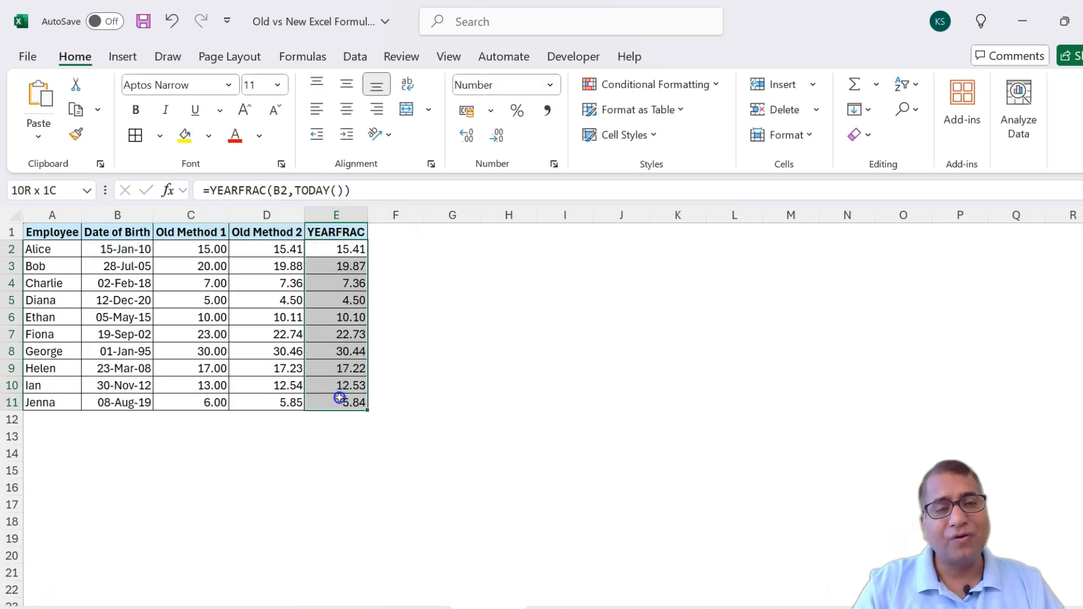
{"action": "left_click", "coordinate": [255, 248]}
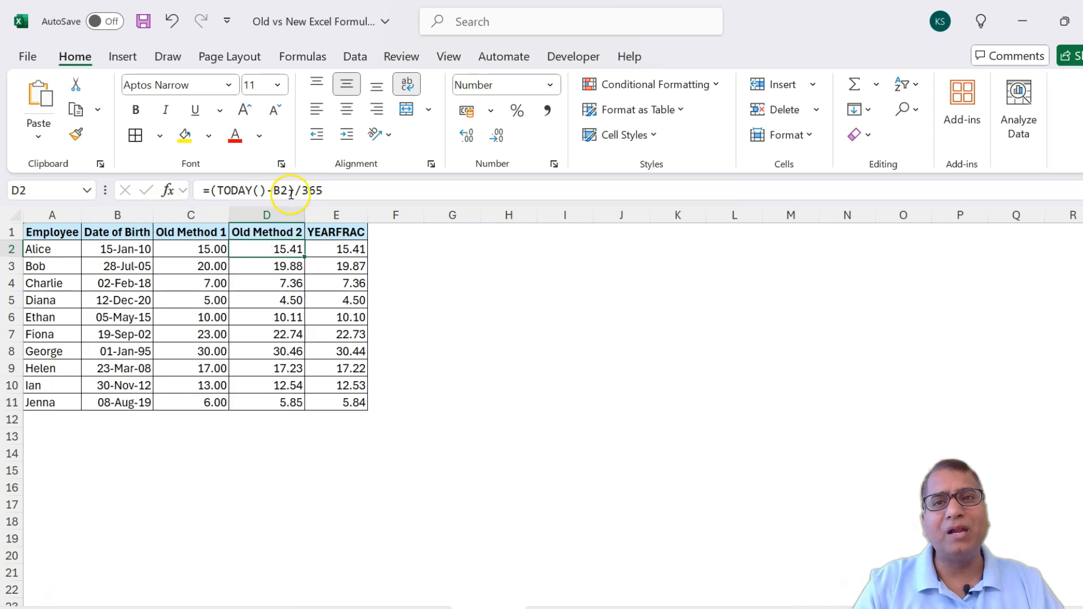
{"action": "left_click", "coordinate": [339, 249]}
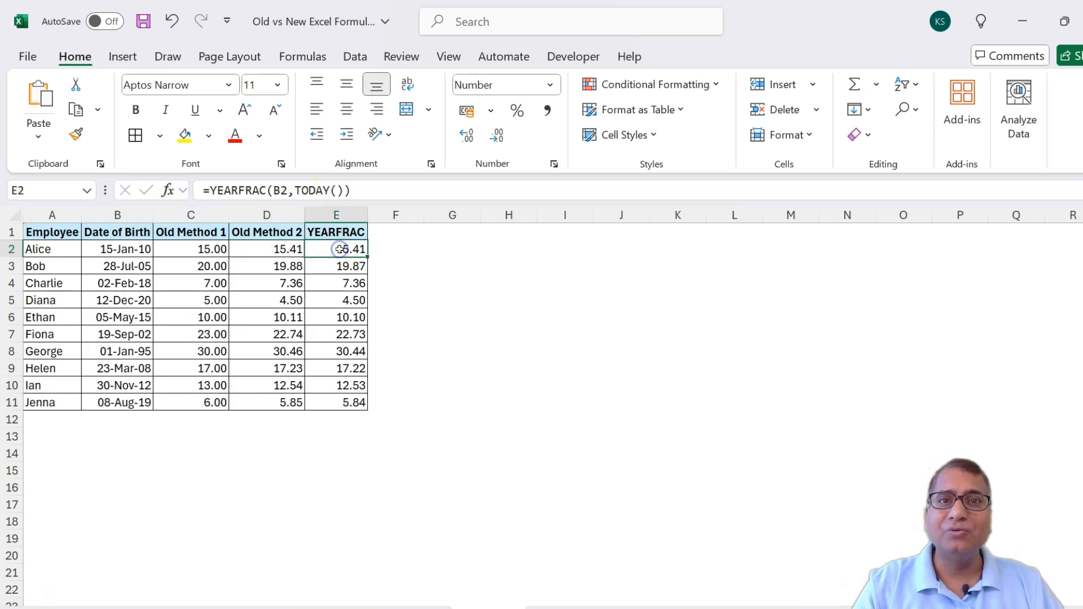